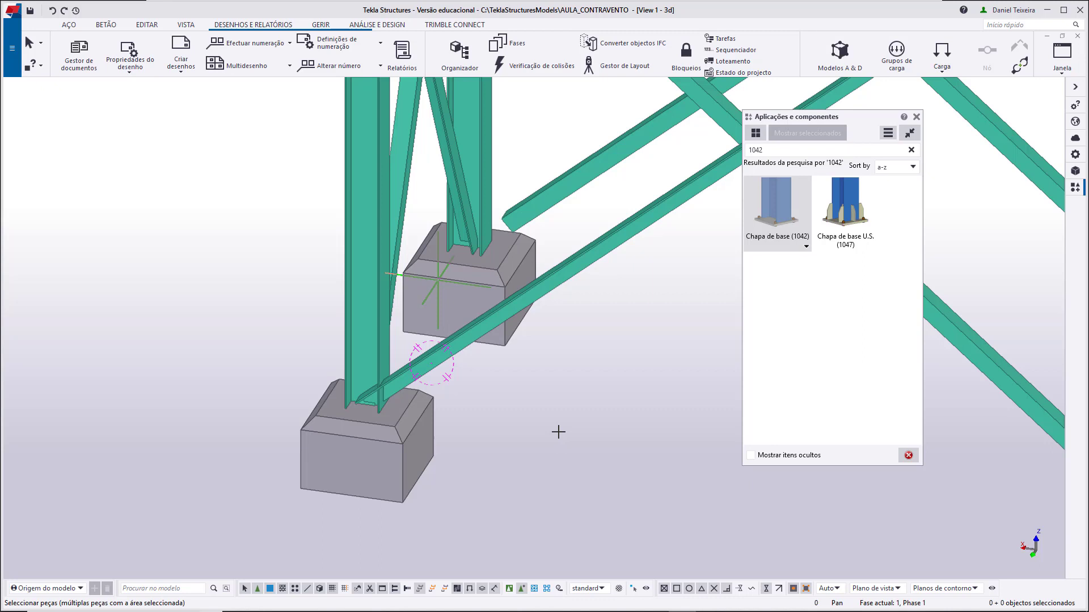
Interrupt the active command and inspect the properties of the steel column and the diagonal brace at the front foundation
middle_click_drag(544, 348, 552, 330)
right_click(536, 342)
left_click(562, 357)
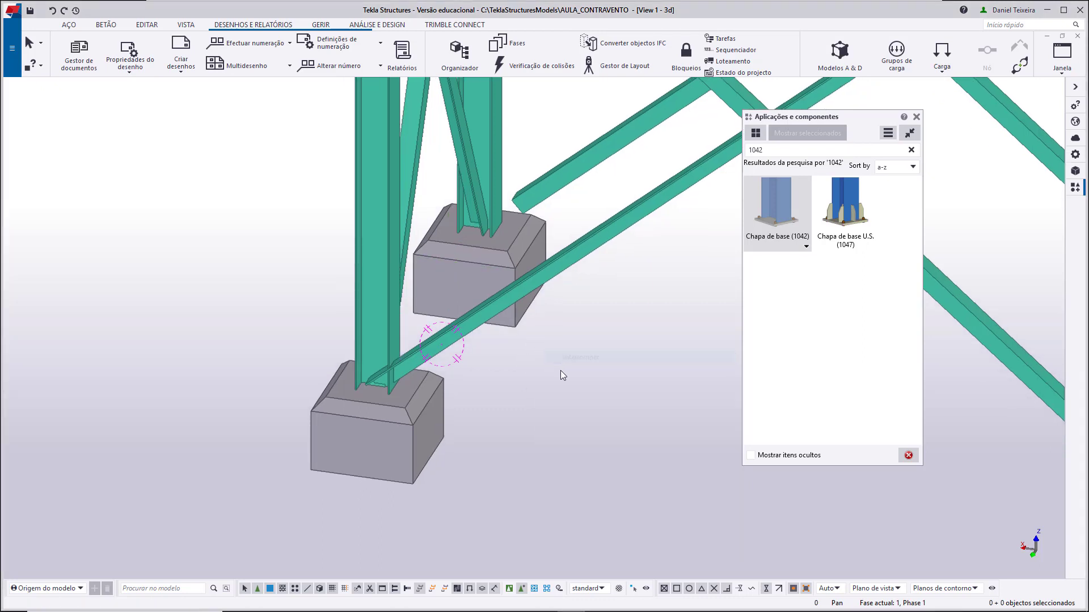
double_click(393, 317)
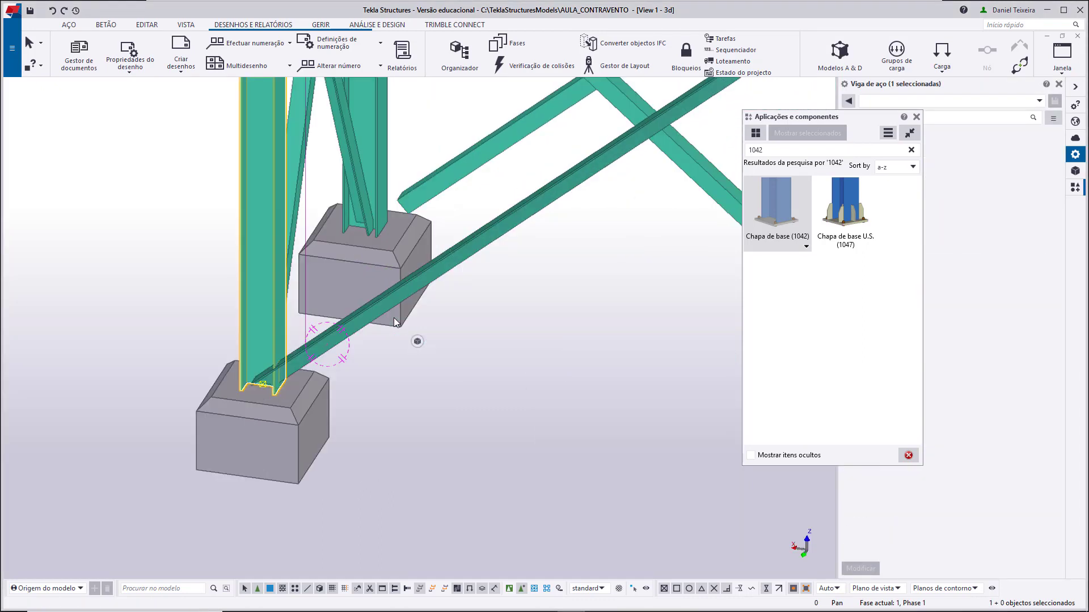
left_click_drag(862, 118, 668, 139)
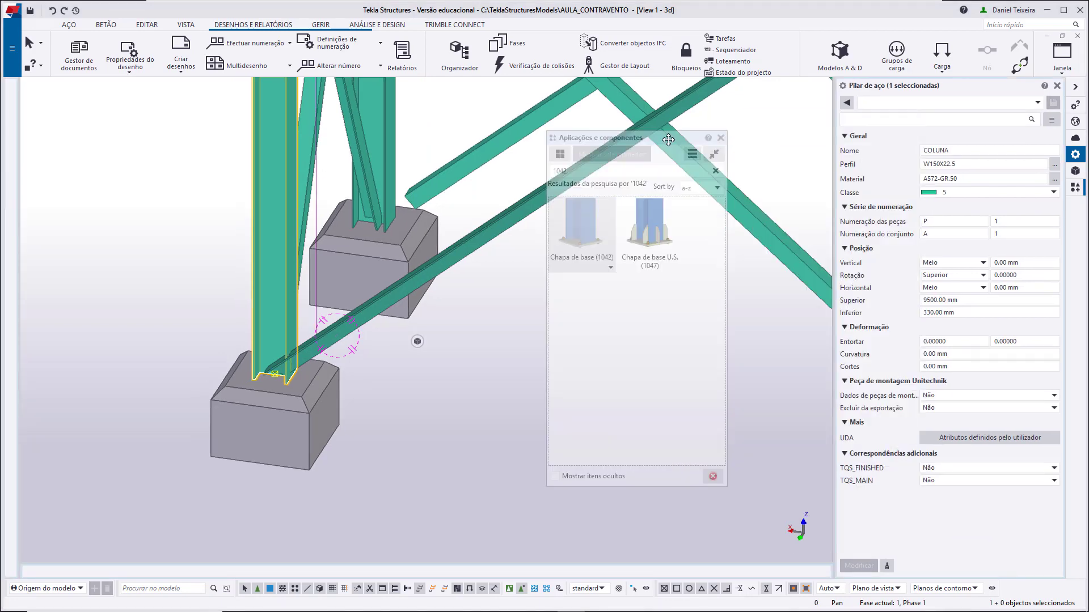
scroll(412, 347, "up", 3)
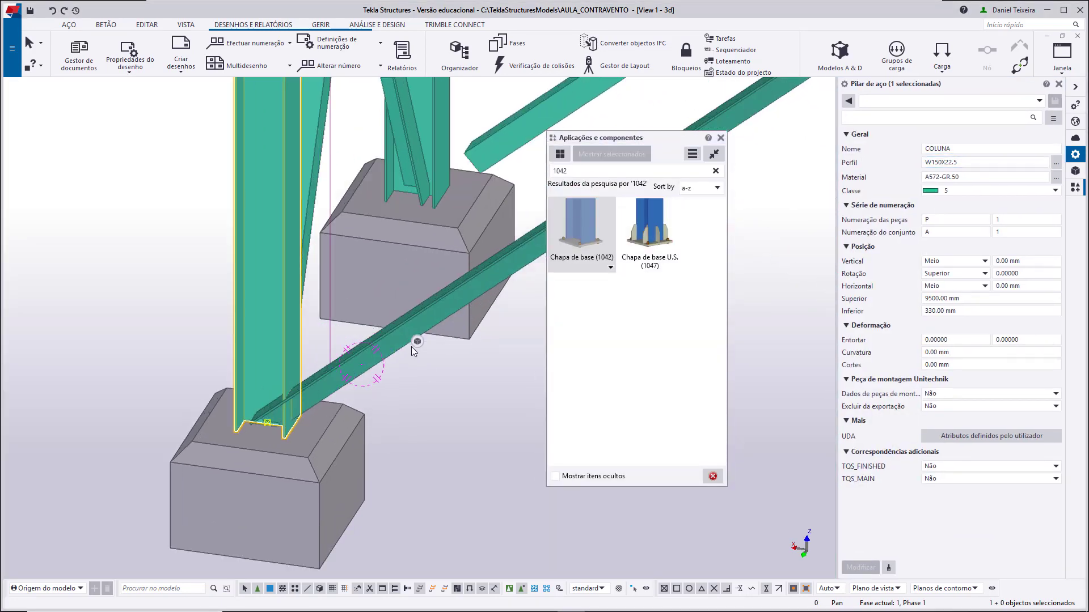
left_click(397, 345)
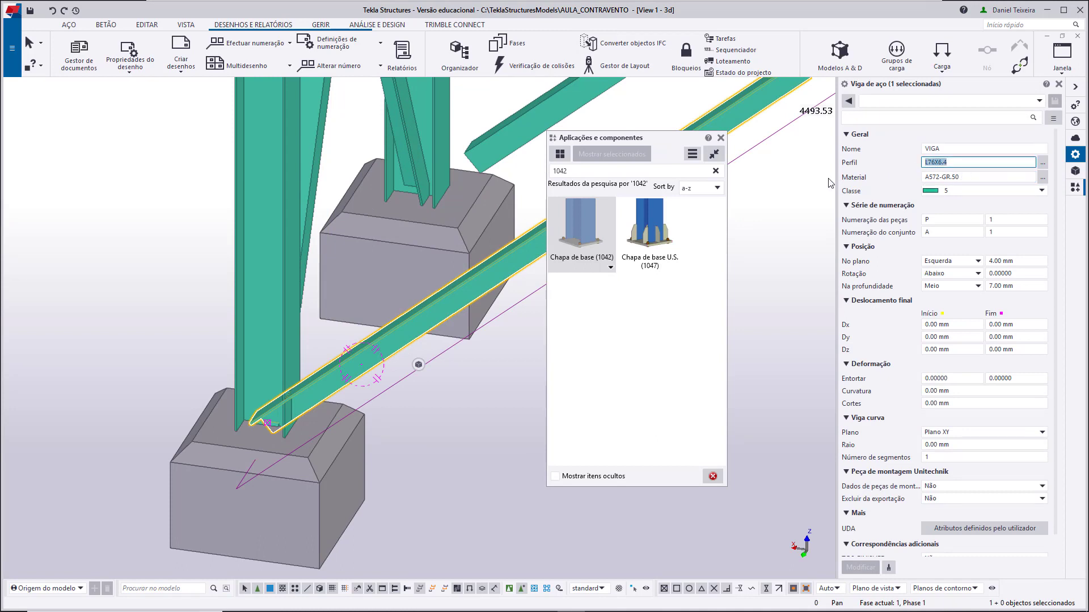
left_click(750, 203)
scroll(652, 255, "down", 6)
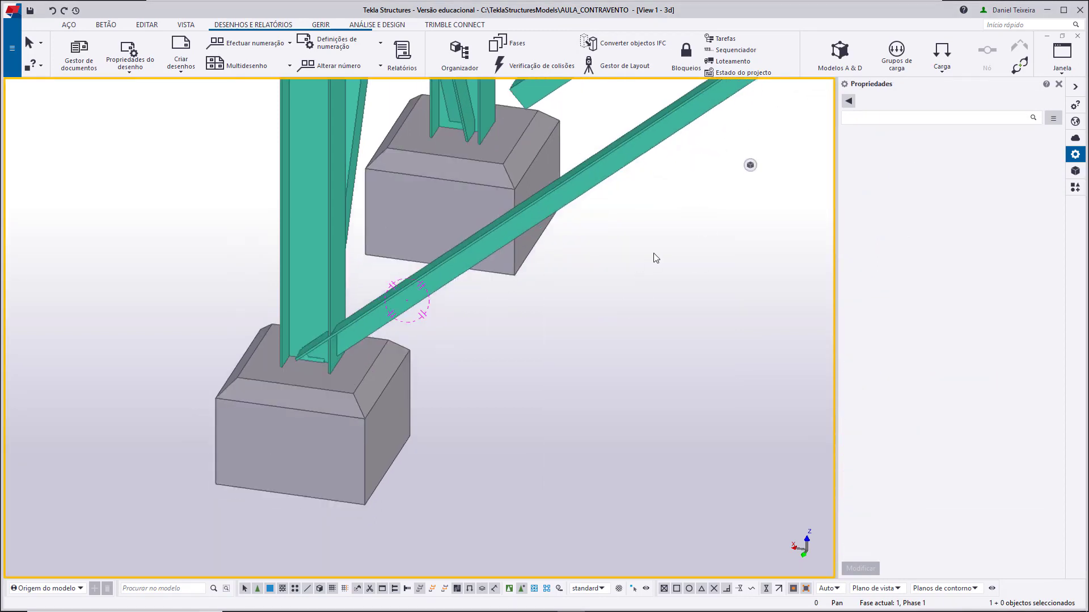
left_click(1058, 84)
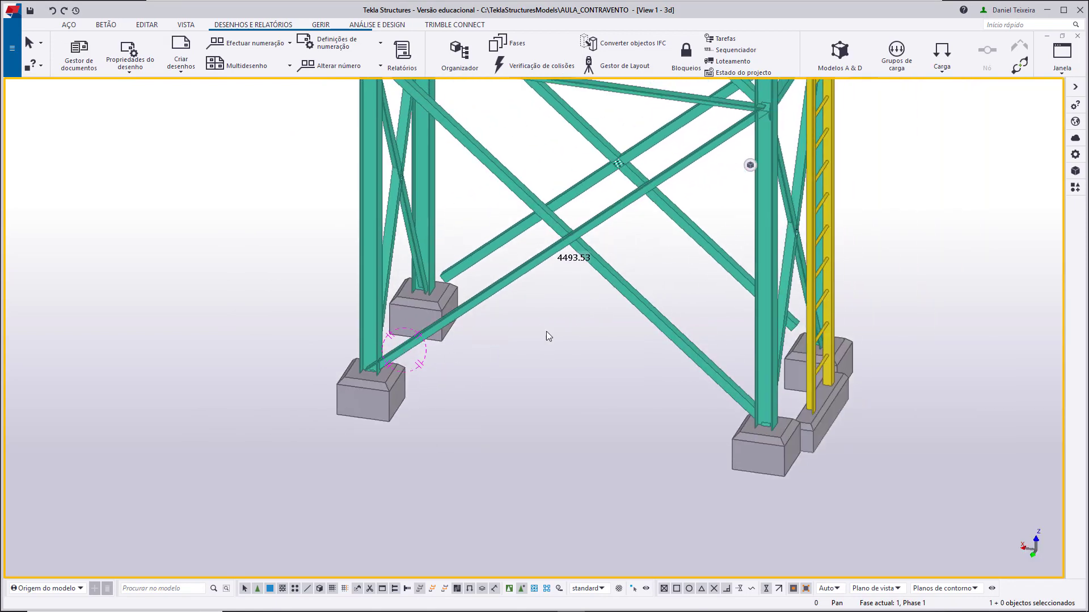
scroll(482, 357, "up", 4)
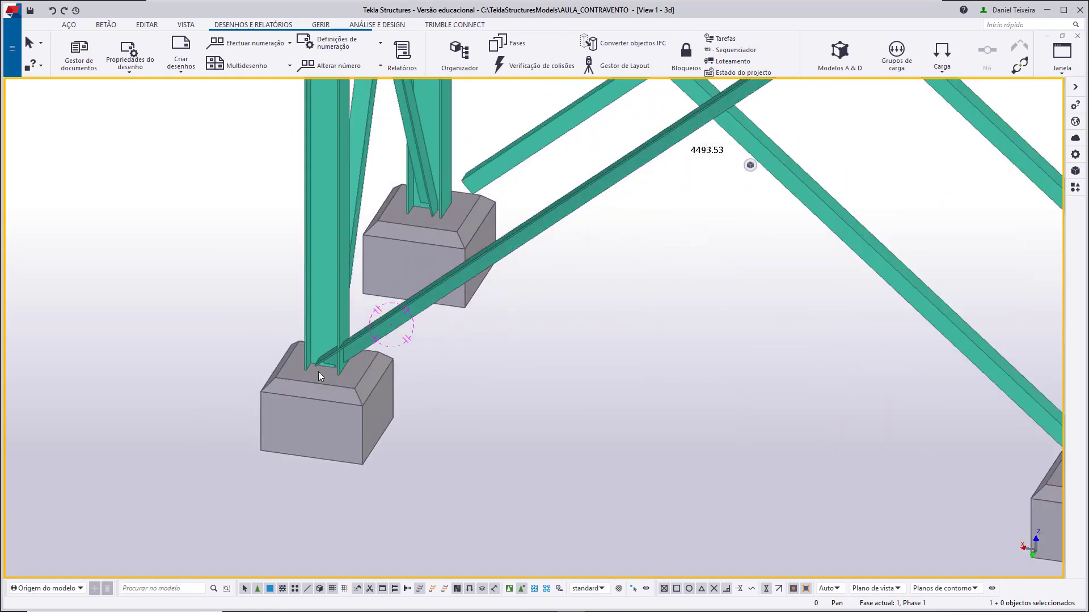
scroll(323, 372, "up", 4)
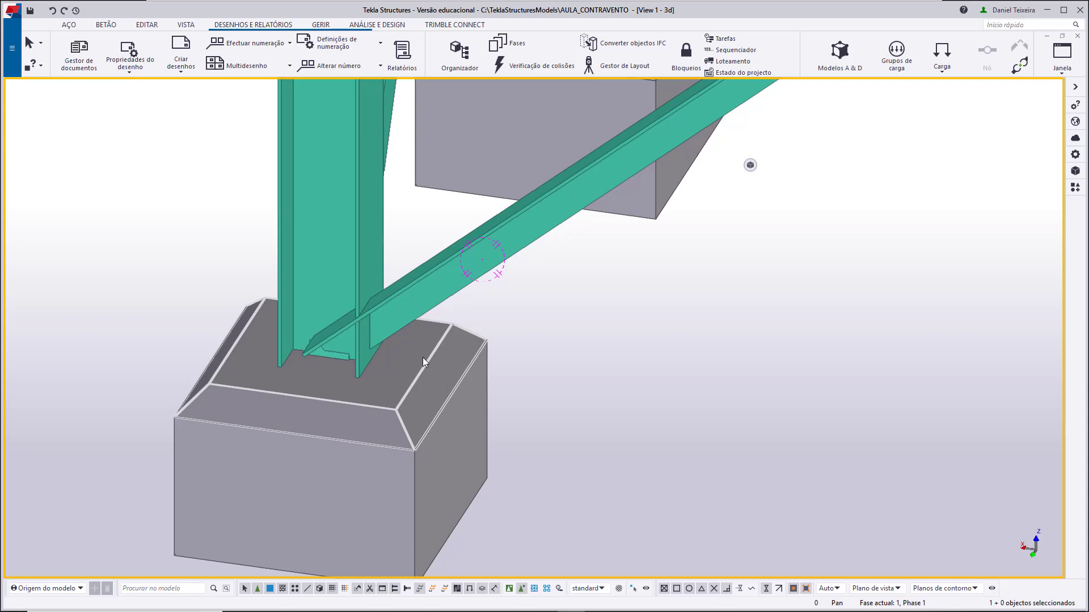
scroll(438, 215, "down", 4)
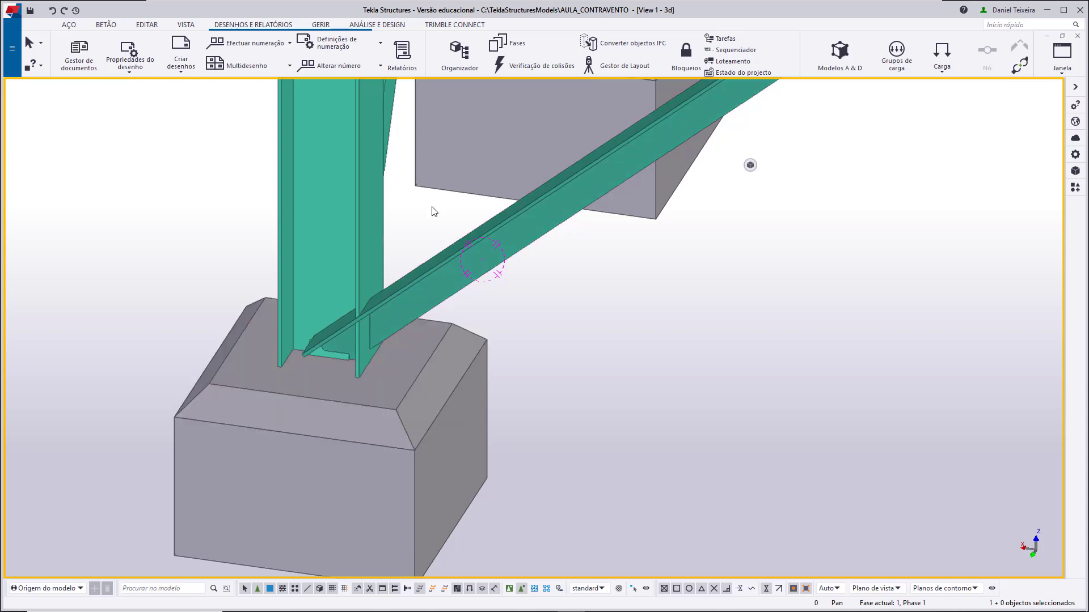
left_click(627, 602)
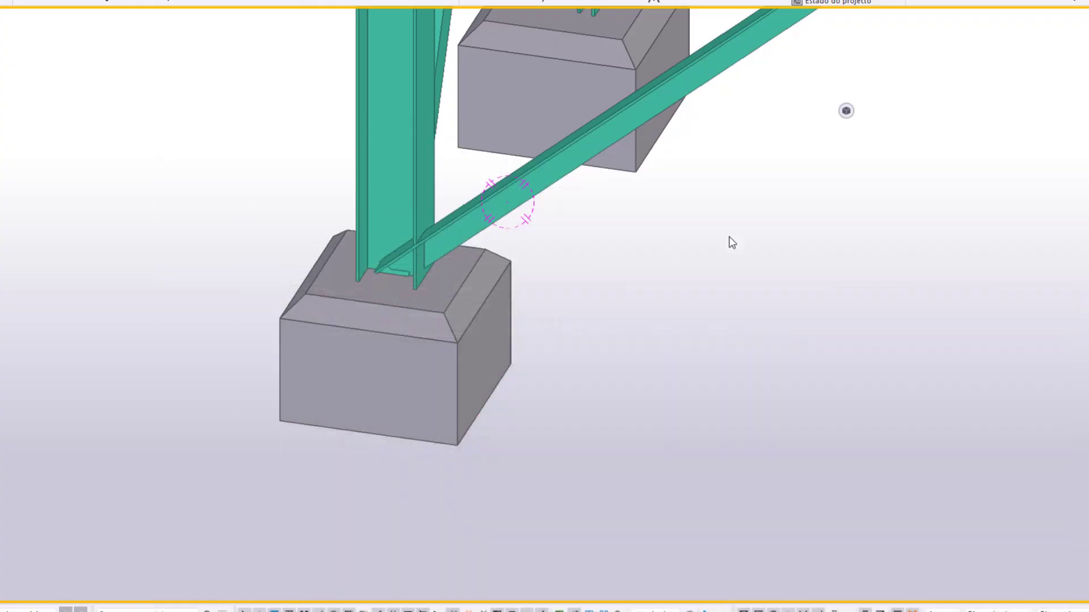
mouse_move(564, 329)
middle_mouse_down()
mouse_move(634, 338)
mouse_move(621, 357)
middle_mouse_up()
scroll(617, 356, "up", 2)
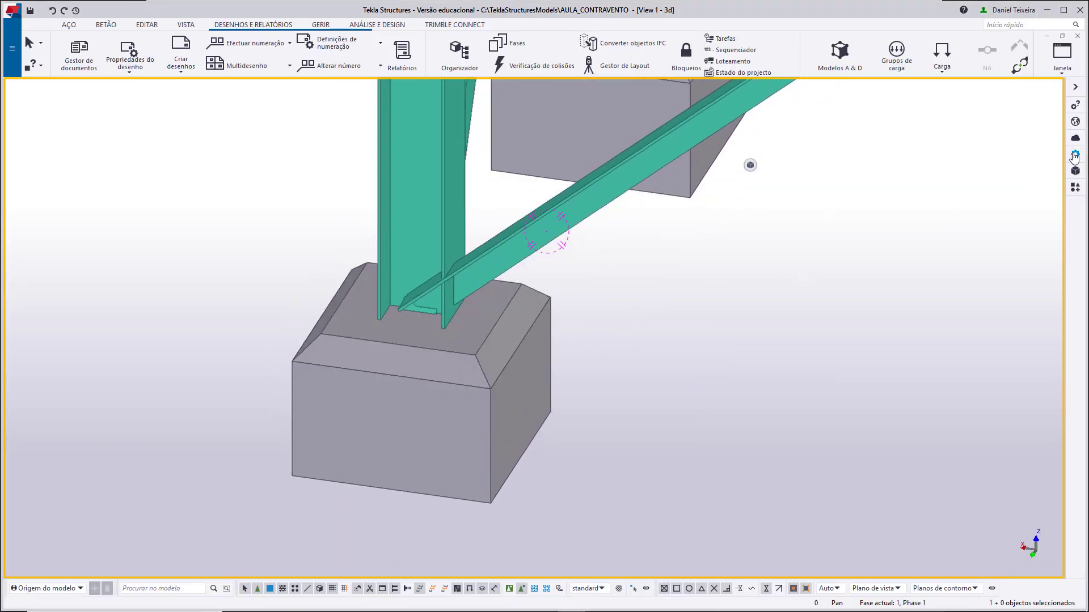
Open the applications and components catalog, place it beside the column base, and clear its search text
left_click(1073, 192)
left_click_drag(600, 138, 878, 146)
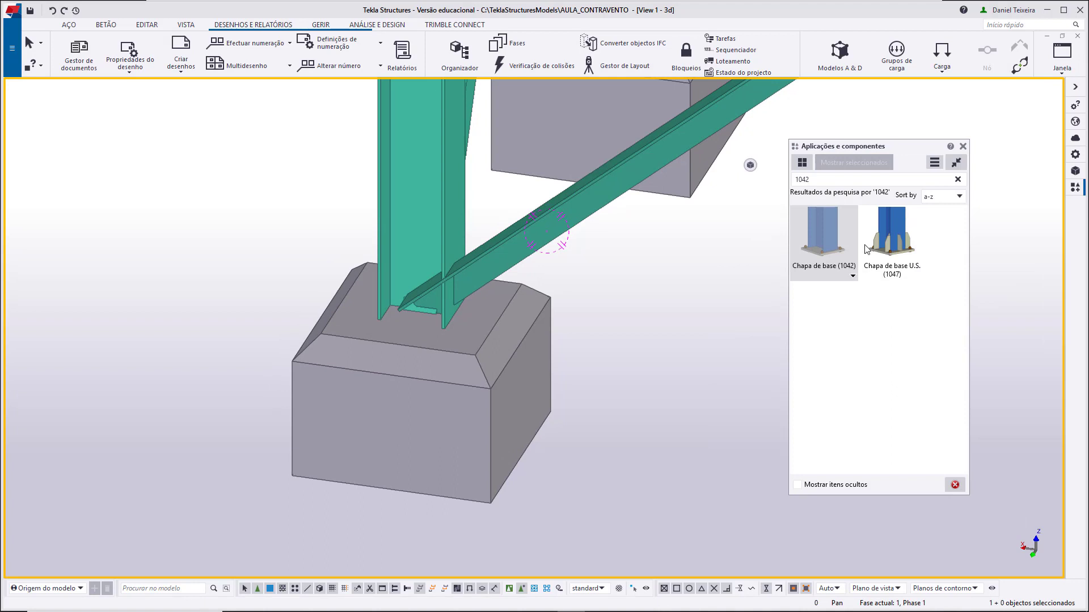
left_click(823, 179)
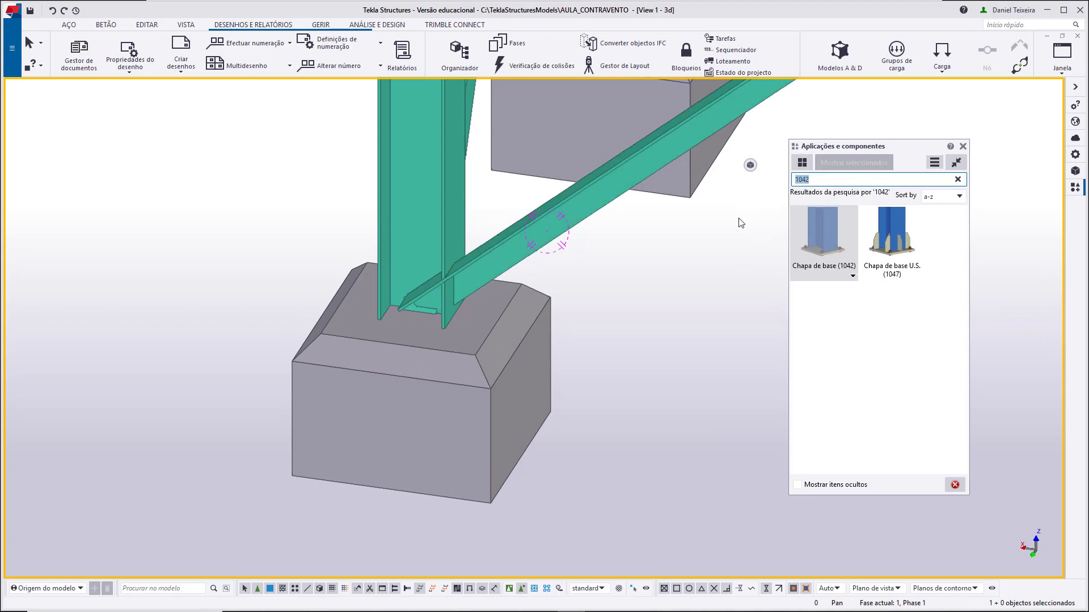
key("BackSpace")
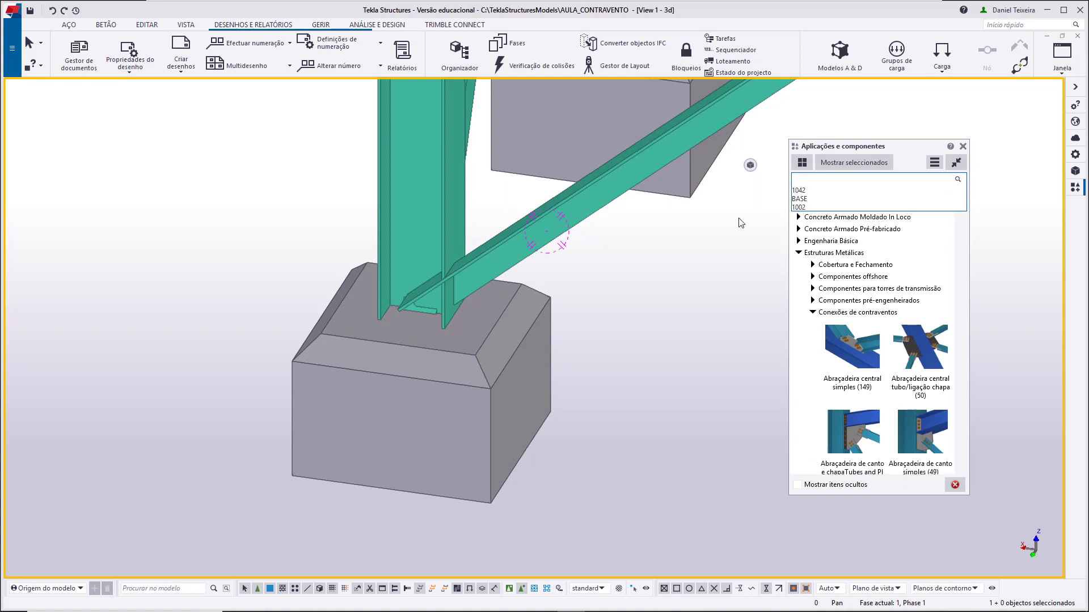
Collapse all the expanded groups in the component catalog
left_click(799, 254)
left_click(799, 277)
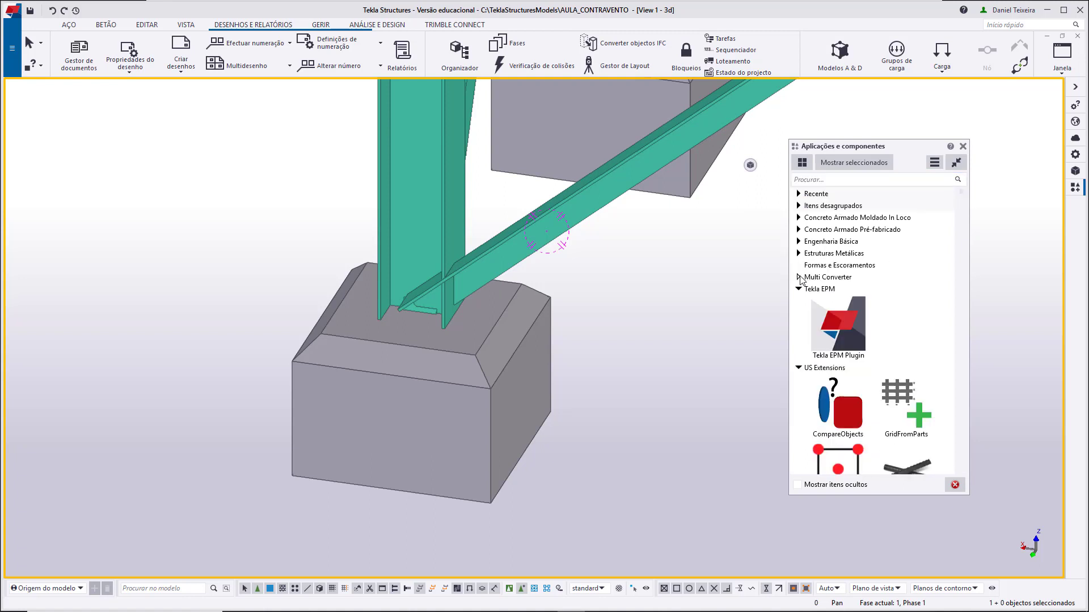
left_click(799, 290)
left_click(799, 301)
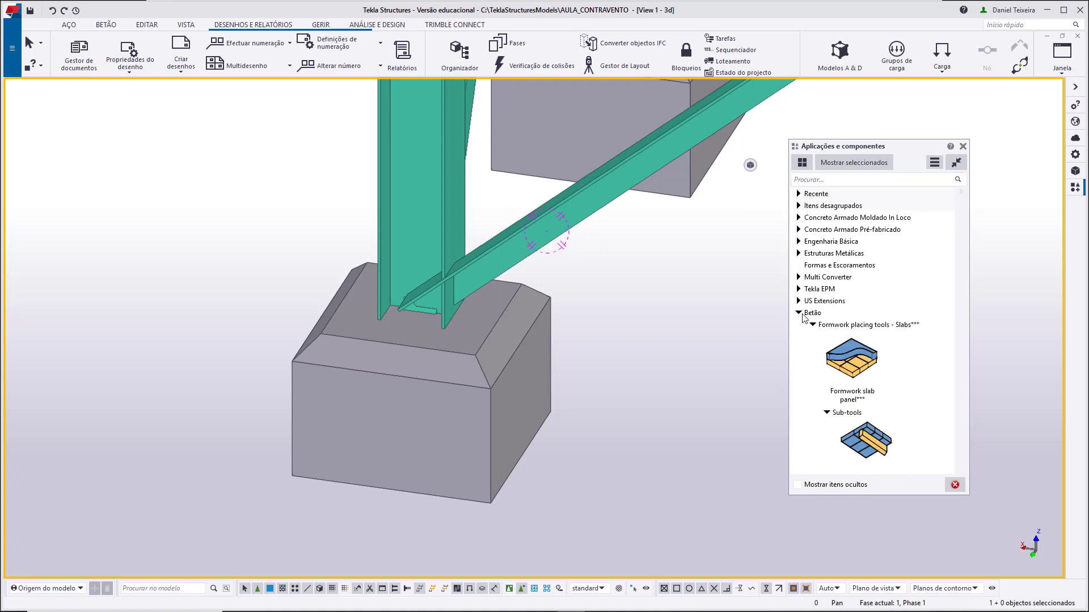
left_click(800, 314)
left_click(799, 325)
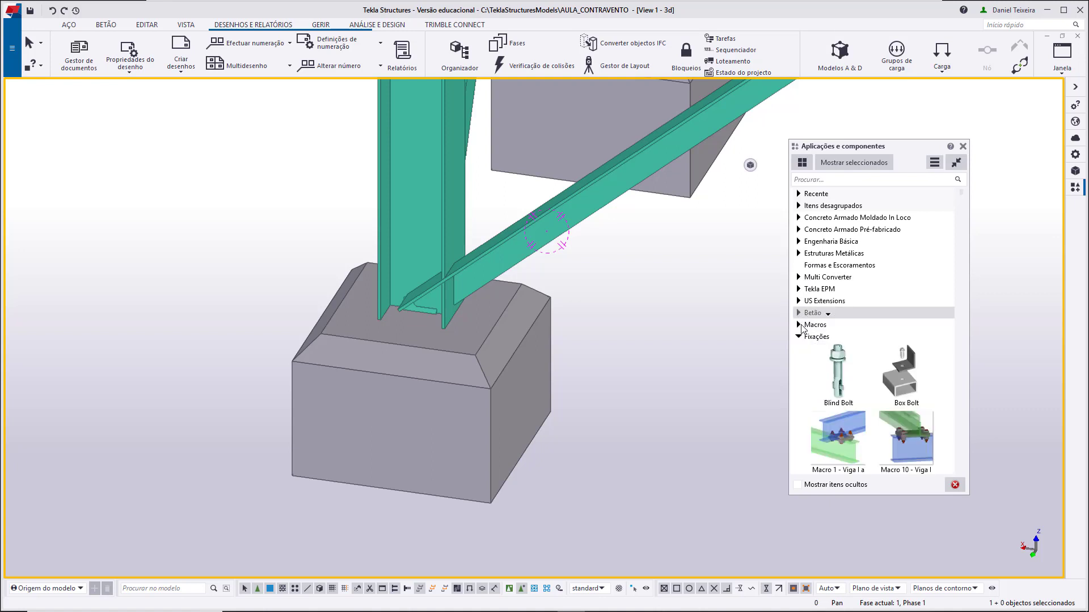
left_click(800, 337)
left_click(934, 163)
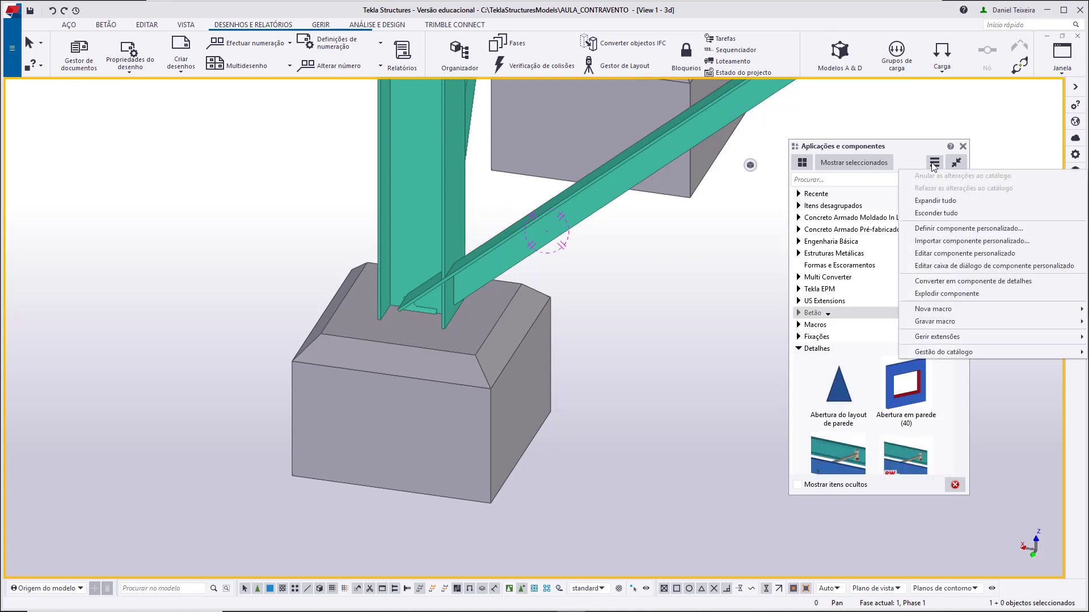
left_click(944, 214)
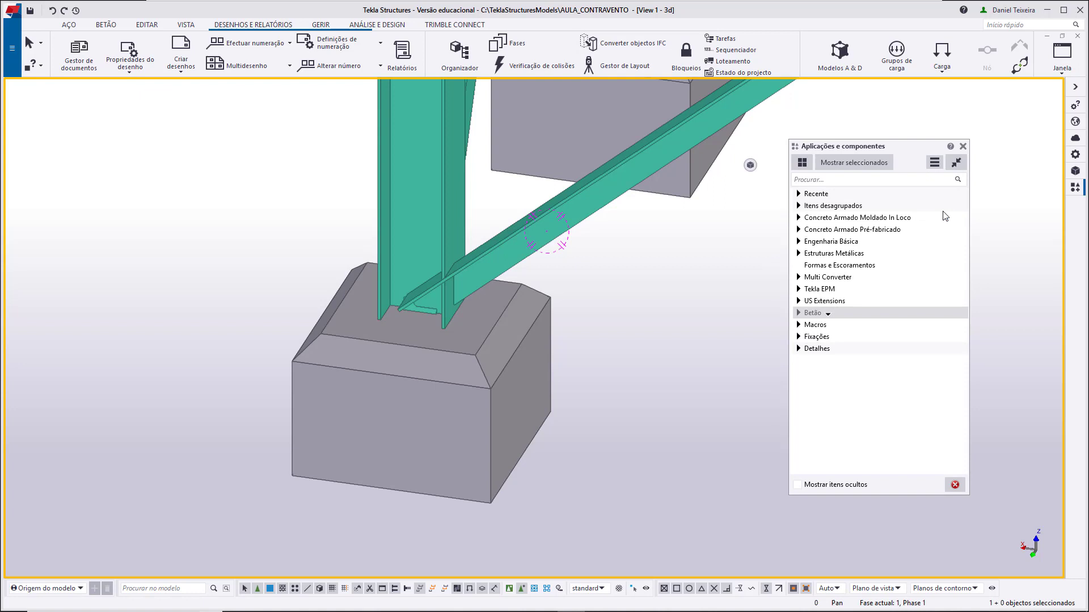
Browse the Detalhes components under Estruturas Metálicas in the catalog for a base plate connection
left_click(798, 254)
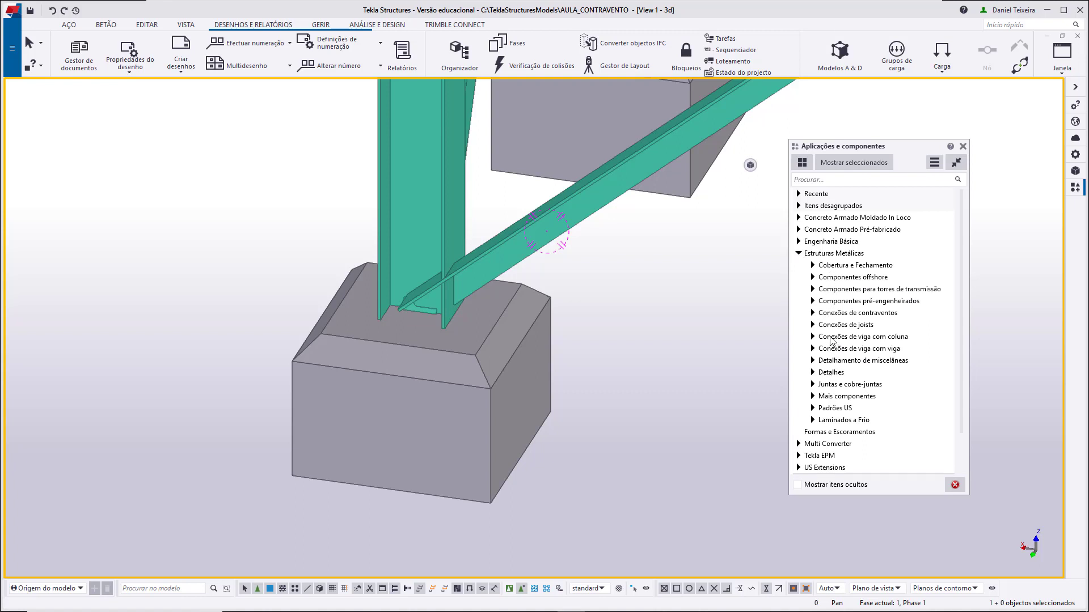
left_click(827, 265)
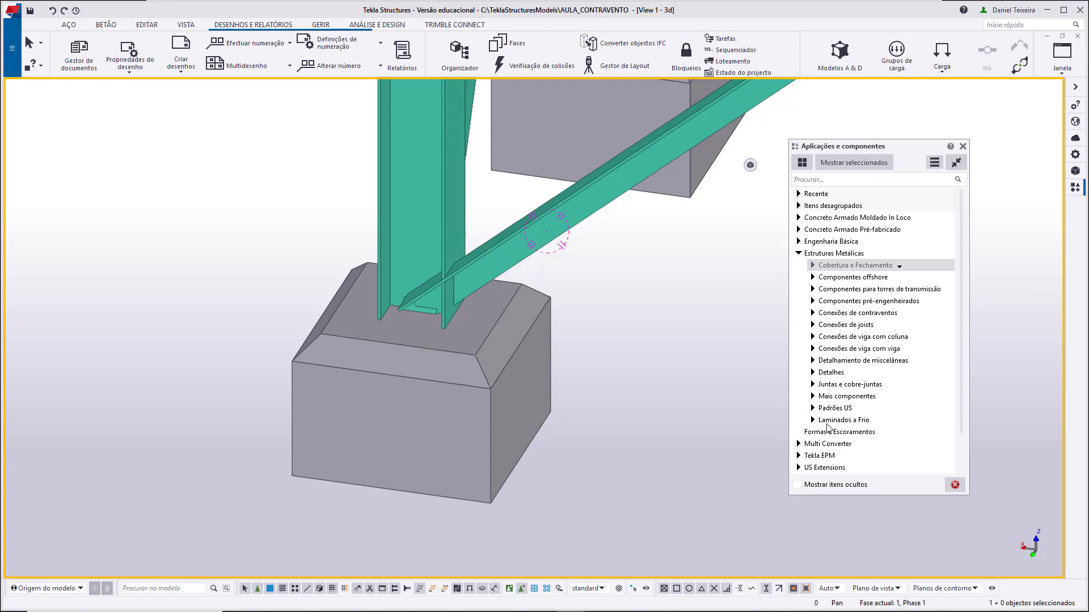
left_click(813, 373)
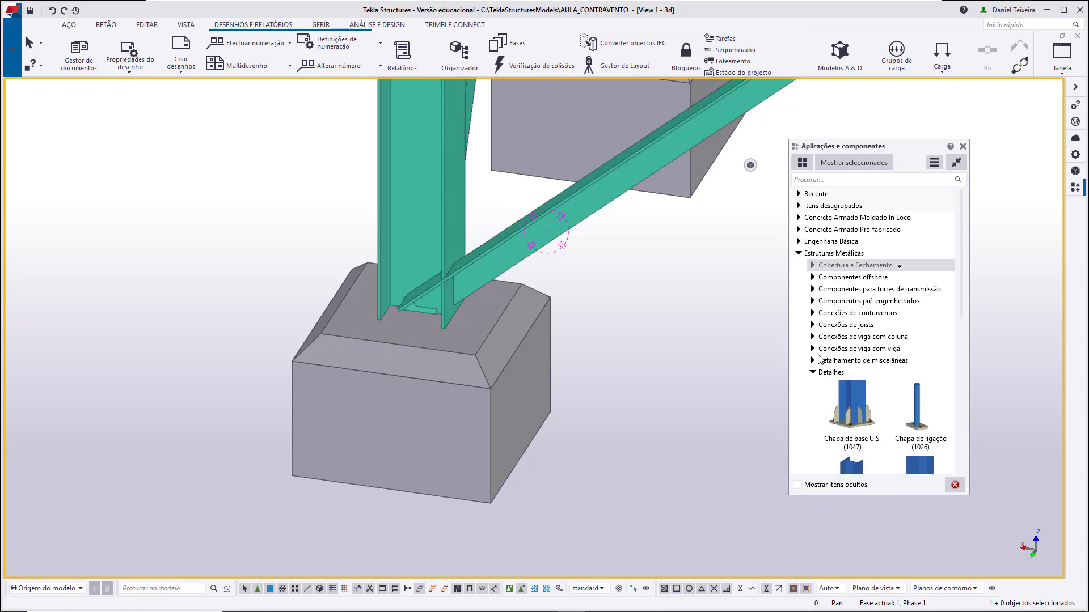
scroll(818, 358, "down", 1)
scroll(844, 366, "down", 2)
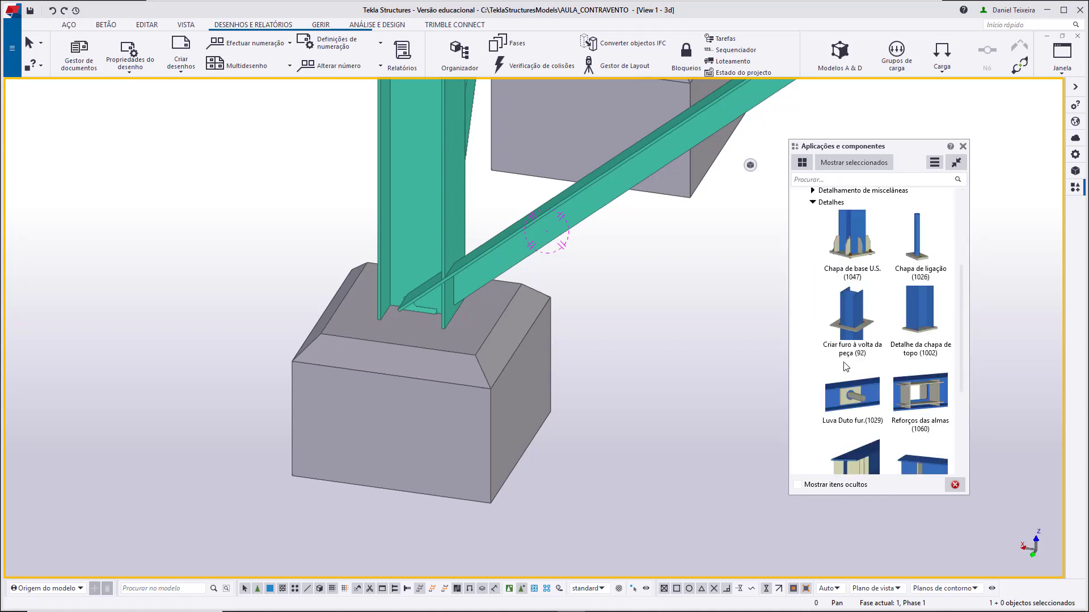
scroll(846, 367, "down", 2)
scroll(848, 369, "up", 2)
scroll(869, 374, "up", 2)
scroll(869, 374, "down", 4)
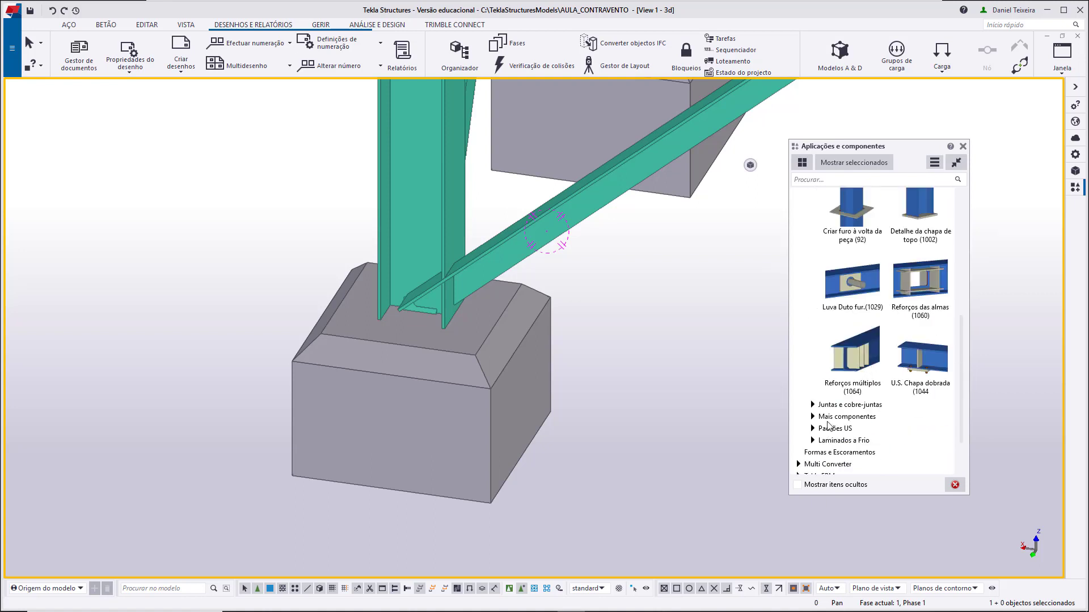
Look through the Mais componentes group to locate the Chapa de base (1042) component
left_click(812, 416)
scroll(838, 368, "down", 5)
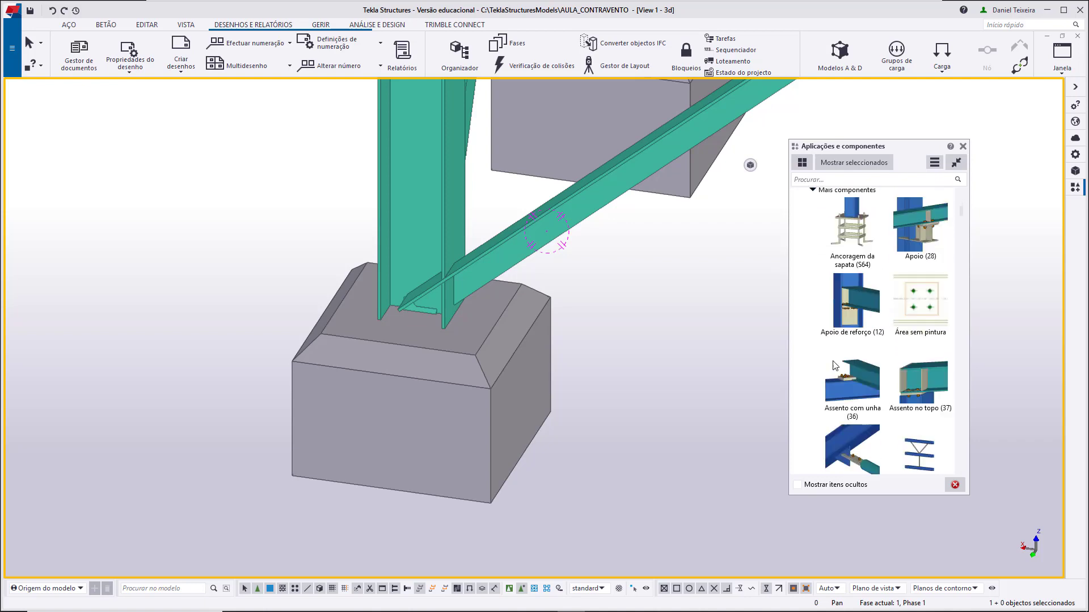
scroll(838, 367, "down", 10)
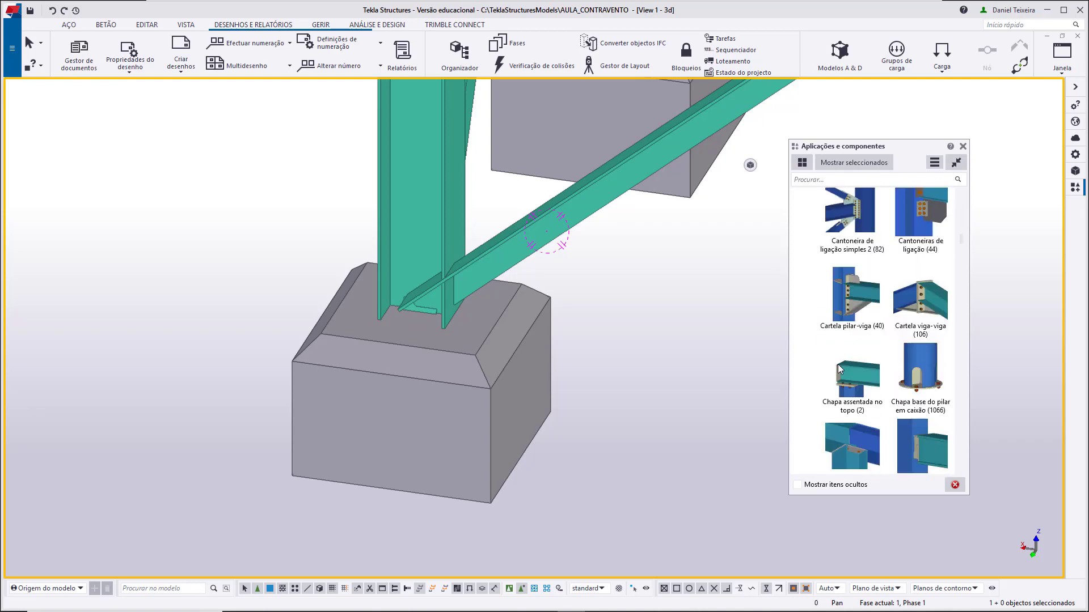
scroll(840, 369, "down", 10)
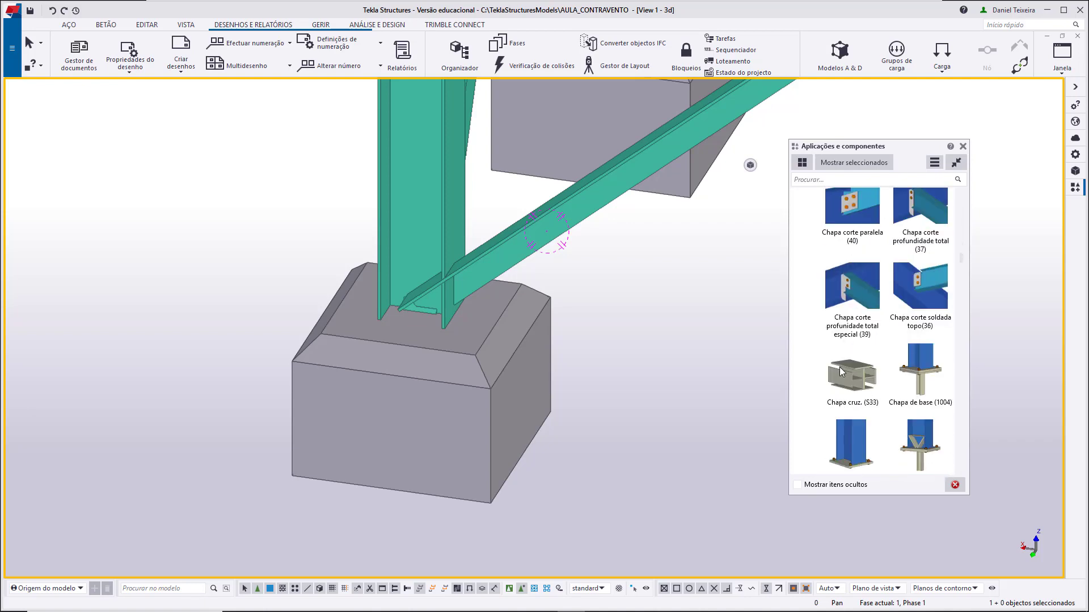
scroll(841, 373, "up", 3)
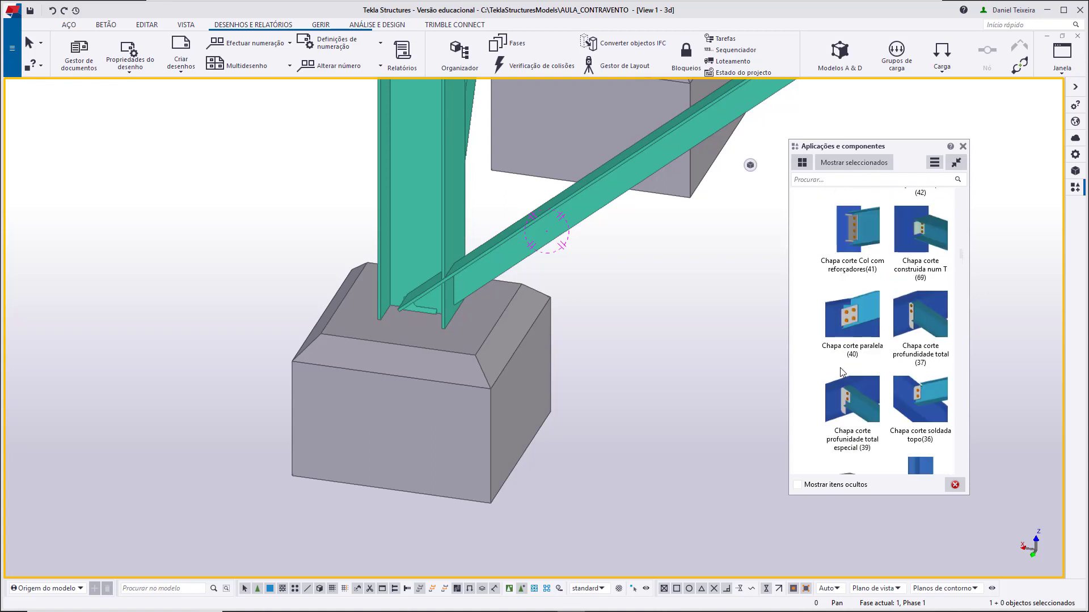
scroll(842, 374, "down", 1)
scroll(848, 363, "down", 1)
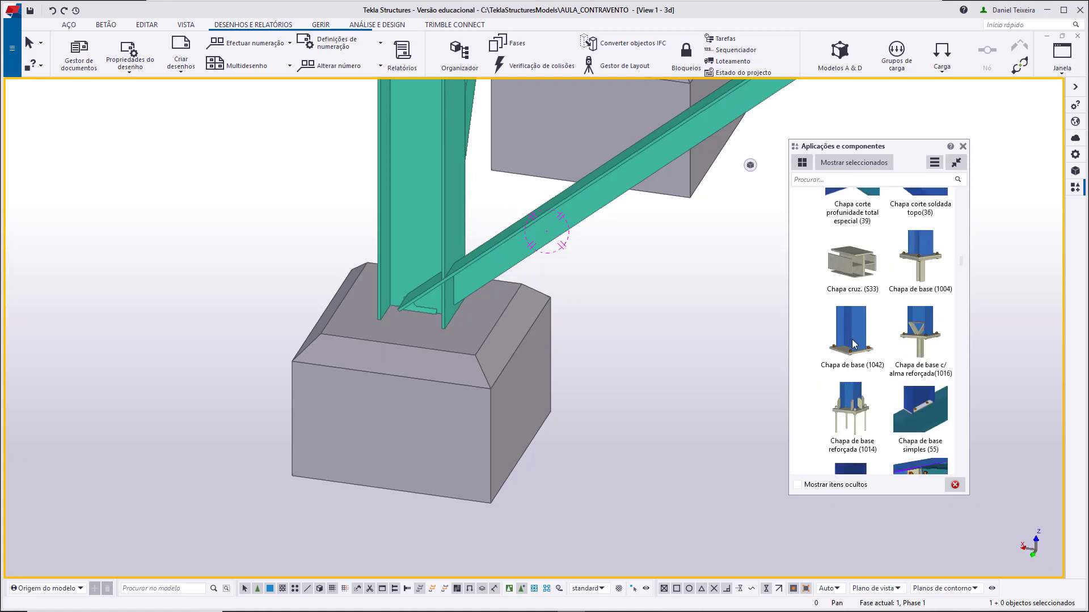
Search the catalog for 1042 and open the settings of Chapa de base (1042), keeping the column base in view
left_click(856, 180)
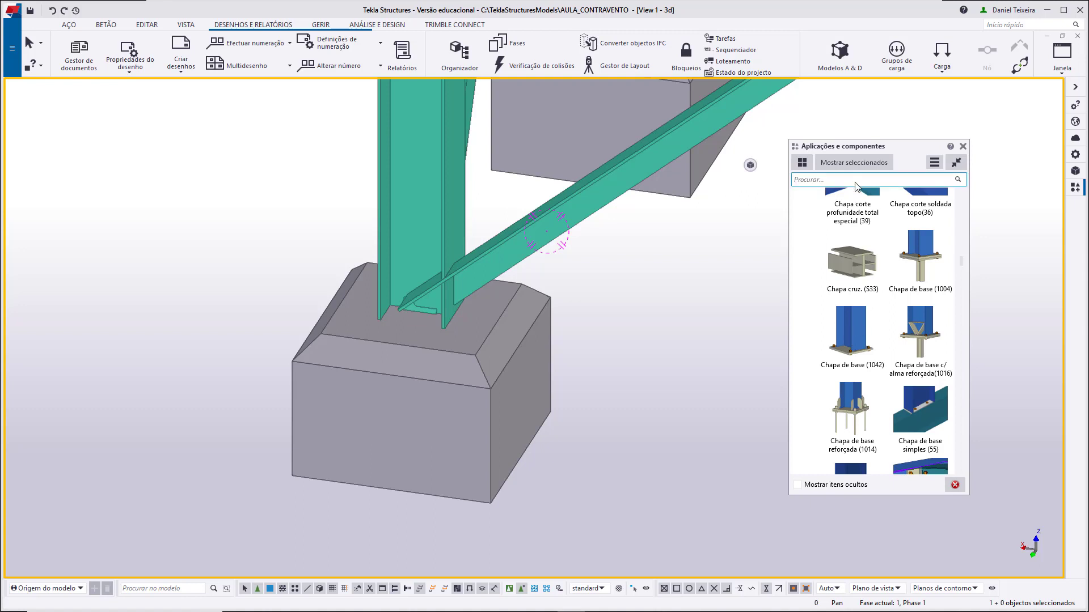
type("1042")
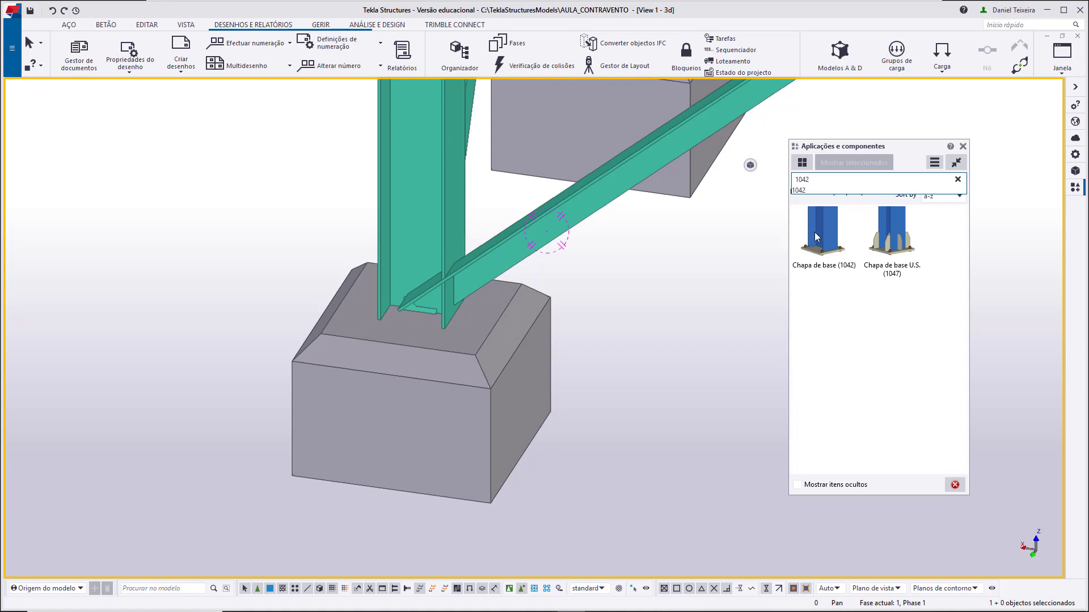
left_click(818, 233)
double_click(817, 234)
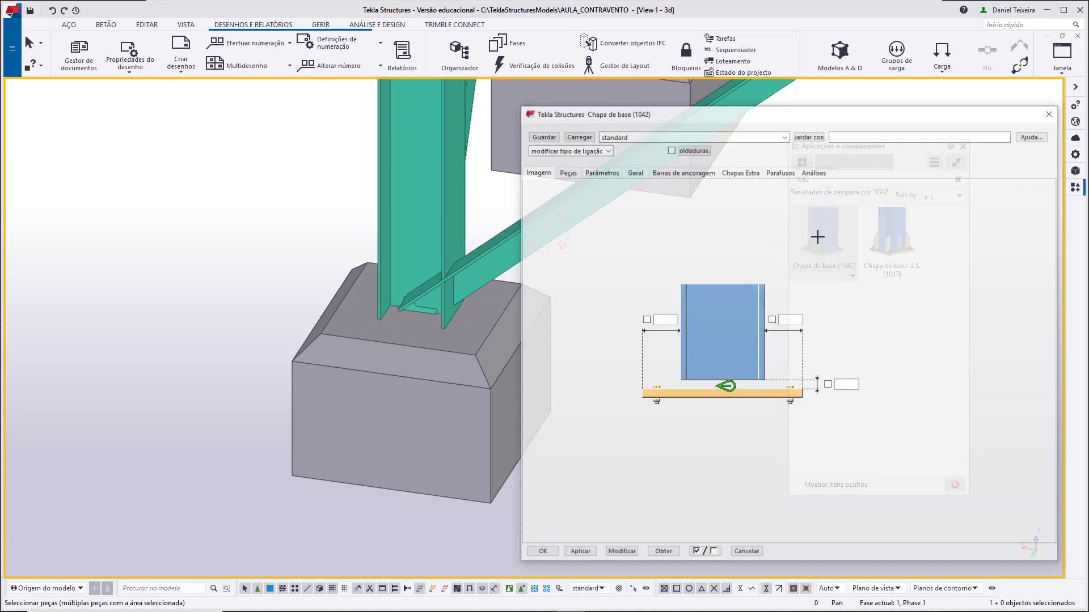
left_click_drag(732, 119, 748, 100)
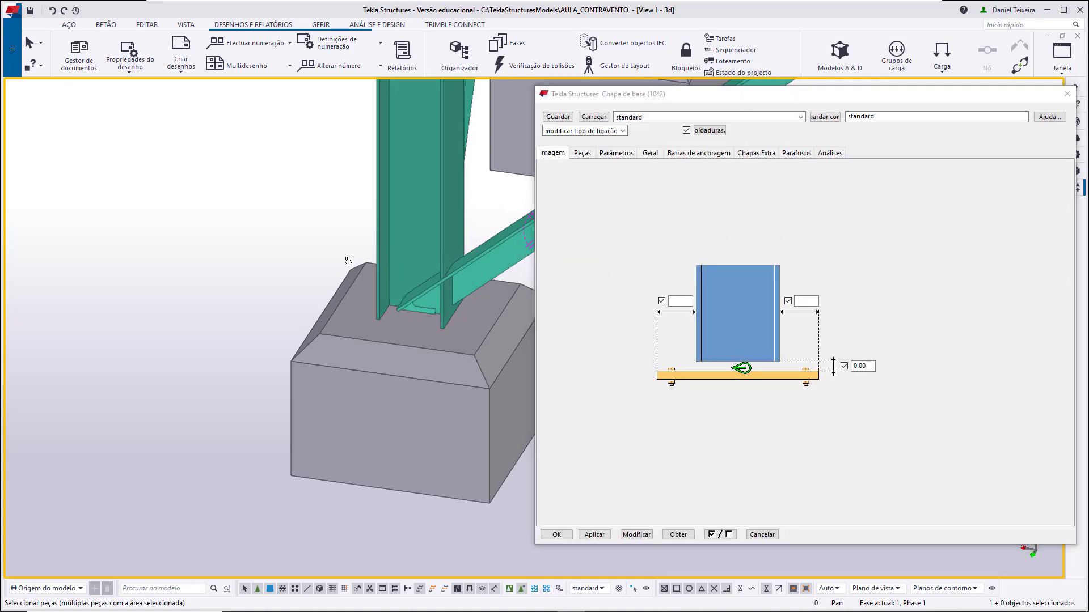
middle_click_drag(347, 260, 145, 260)
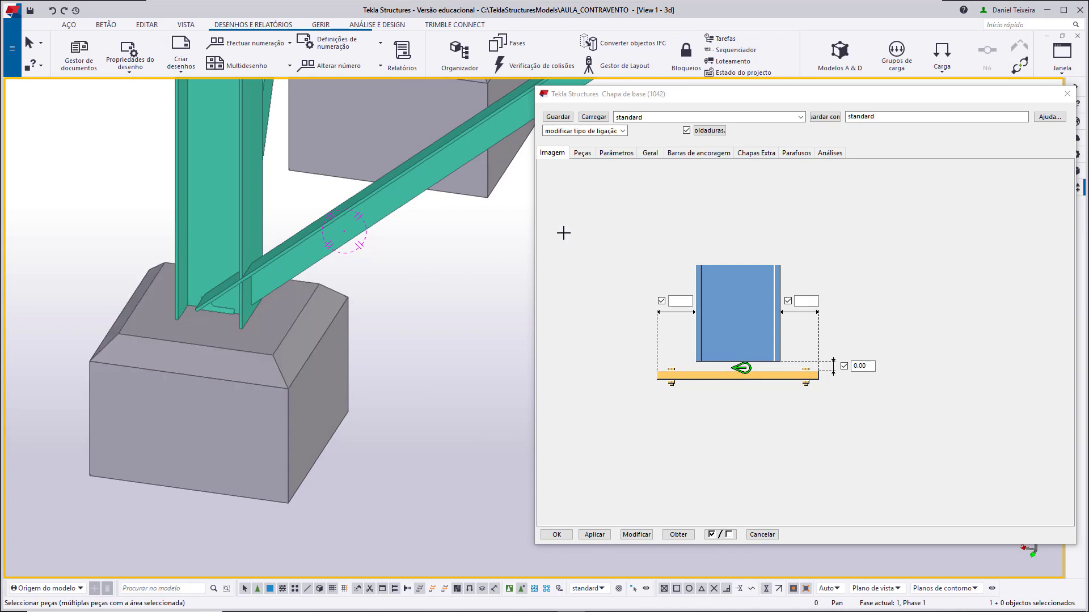
Set the base plate to 19 mm thickness, 350 mm width and 350 mm height, with material A36
double_click(865, 366)
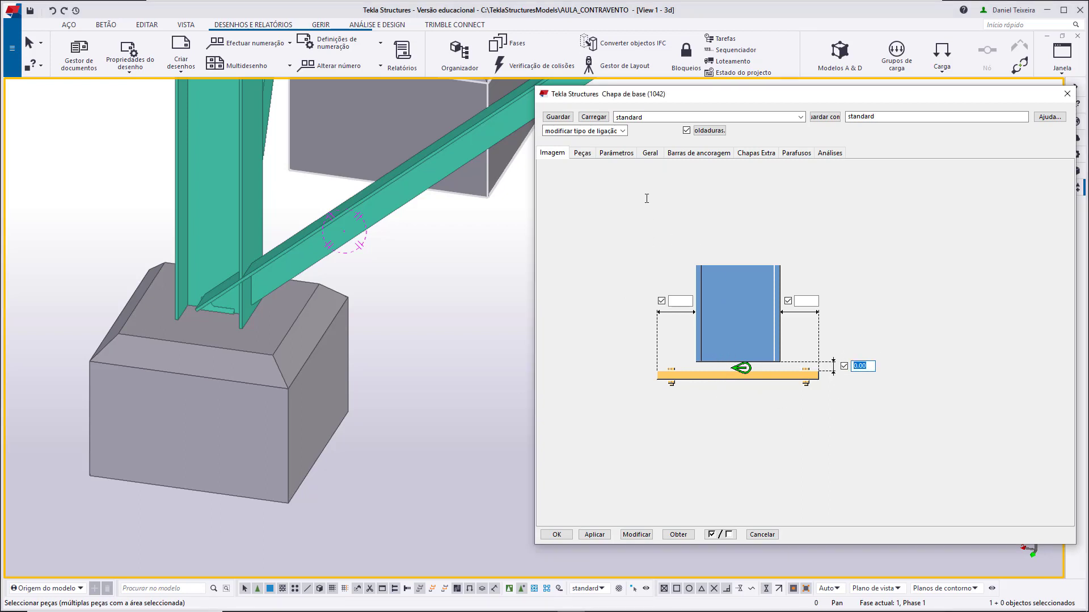
left_click(583, 154)
left_click(623, 180)
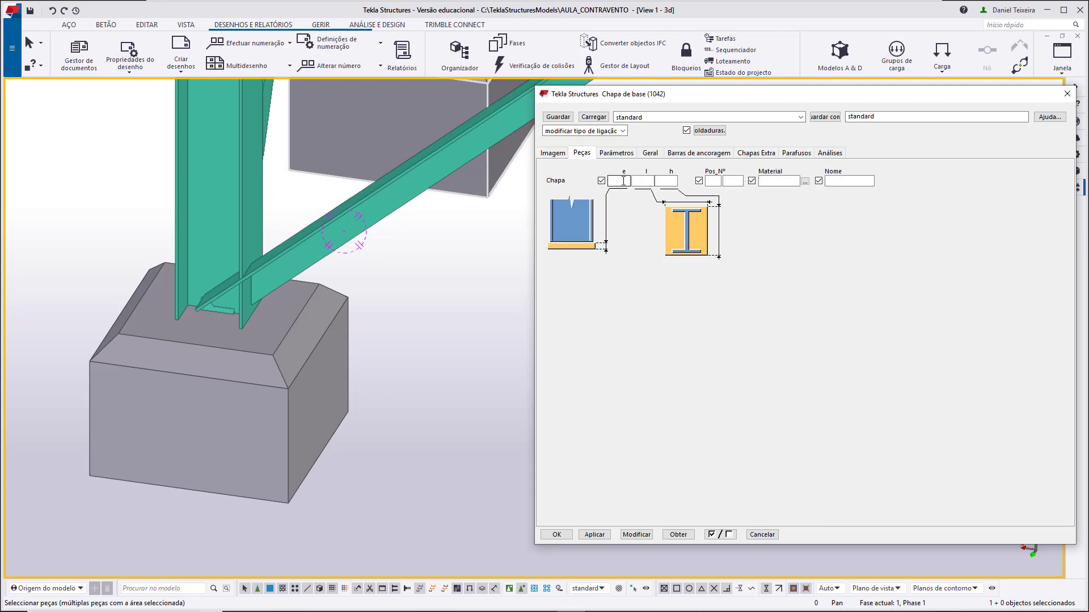
type("19")
left_click(635, 180)
type("350")
left_click(671, 181)
type("350")
left_click(787, 181)
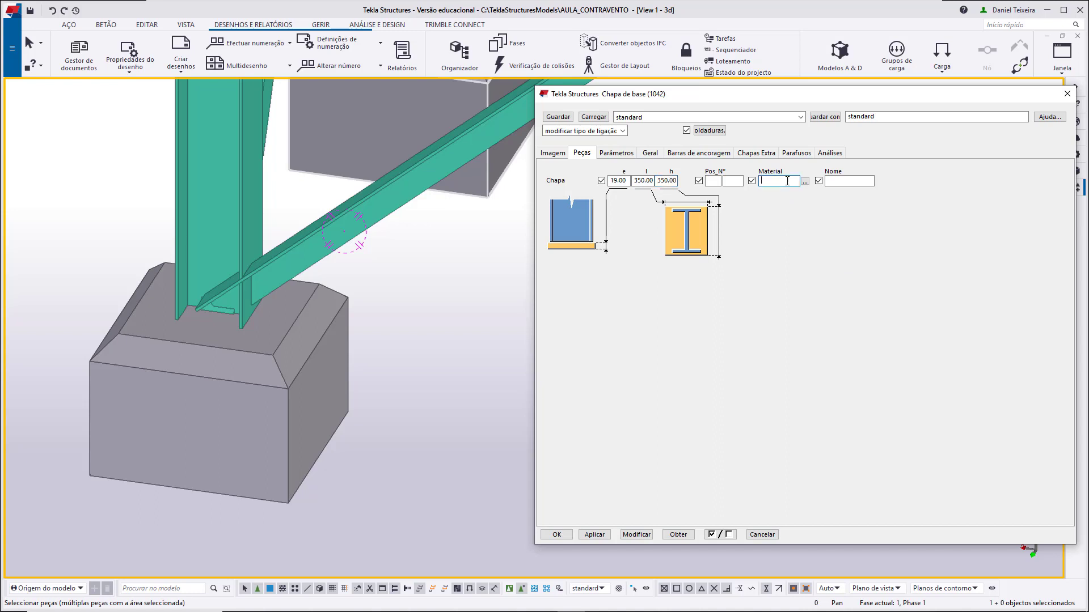
type("A36")
Set the base plate's bolt diameter to 19.05 and the hole tolerance to 8.95
left_click(797, 153)
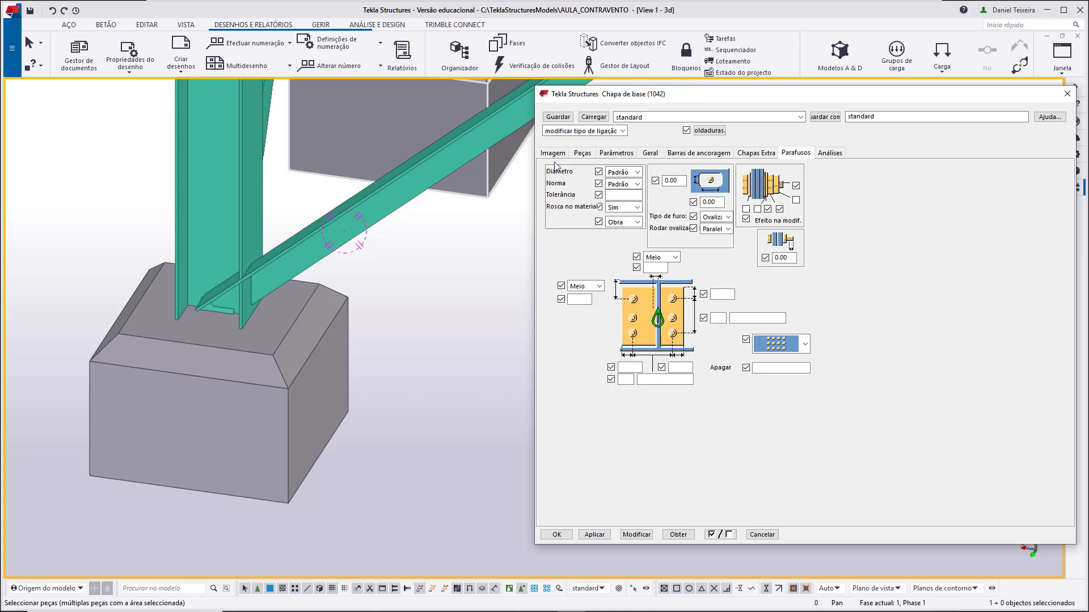
left_click(617, 173)
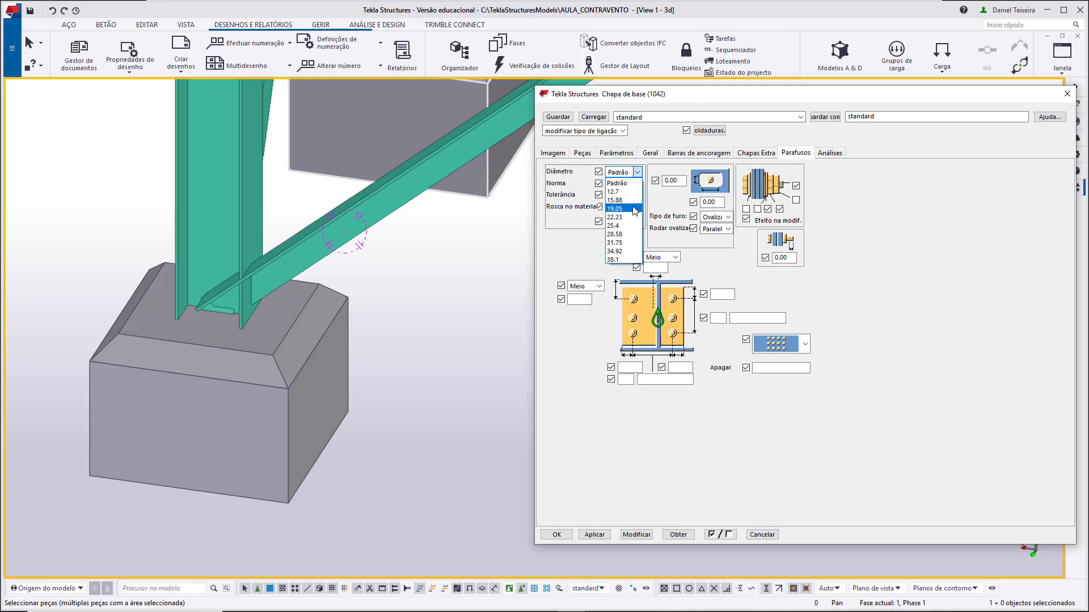
left_click(634, 208)
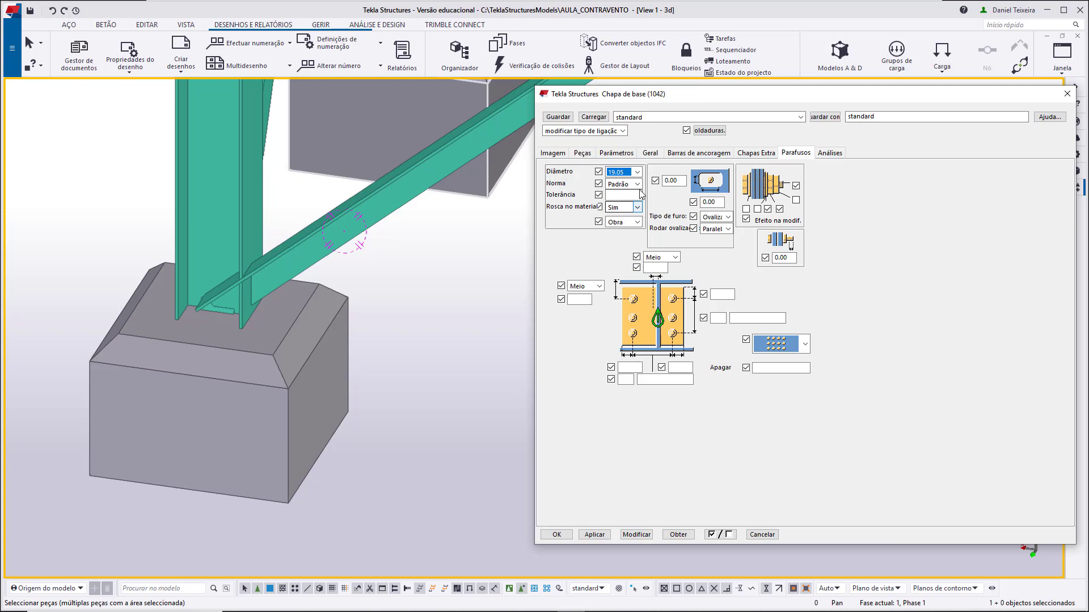
left_click(621, 196)
type("5")
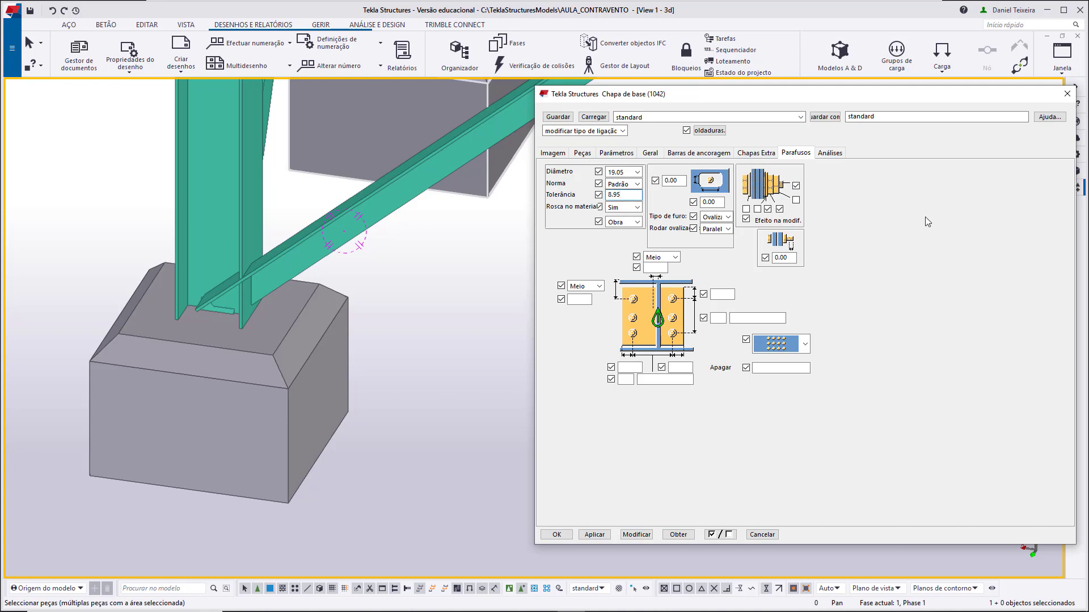
Define the bolt pattern as 2 bolts spaced 250 mm in both directions and apply the base plate settings
left_click(716, 319)
type("2")
left_click(731, 318)
type("250")
left_click(625, 379)
type("2")
left_click(660, 380)
type("250")
left_click(636, 535)
left_click(570, 534)
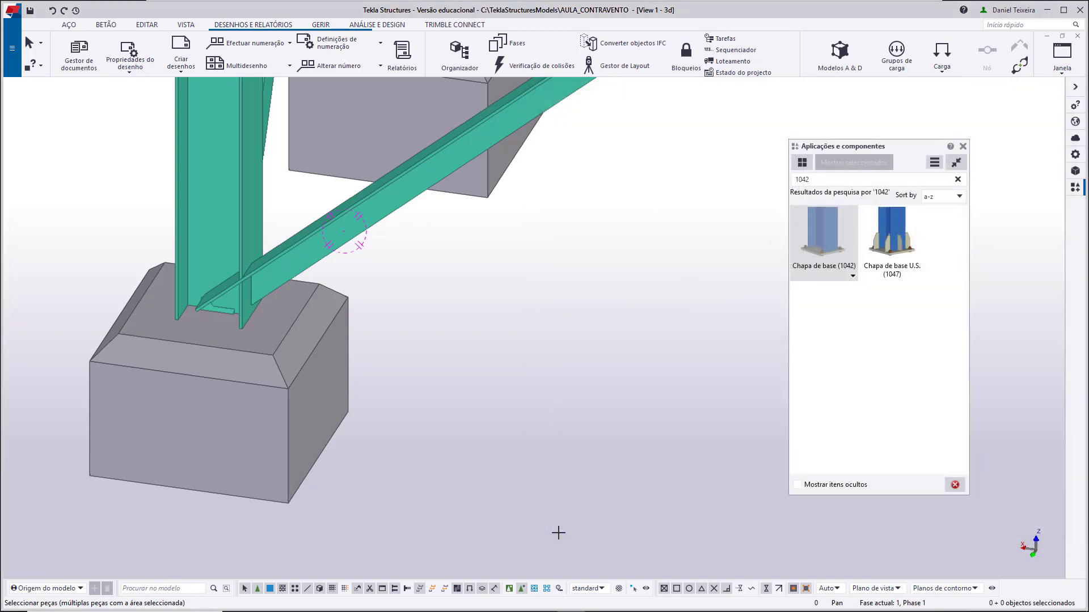
Place the Chapa de base (1042) connection on the steel column at its lower end point and end the command
left_click(245, 221)
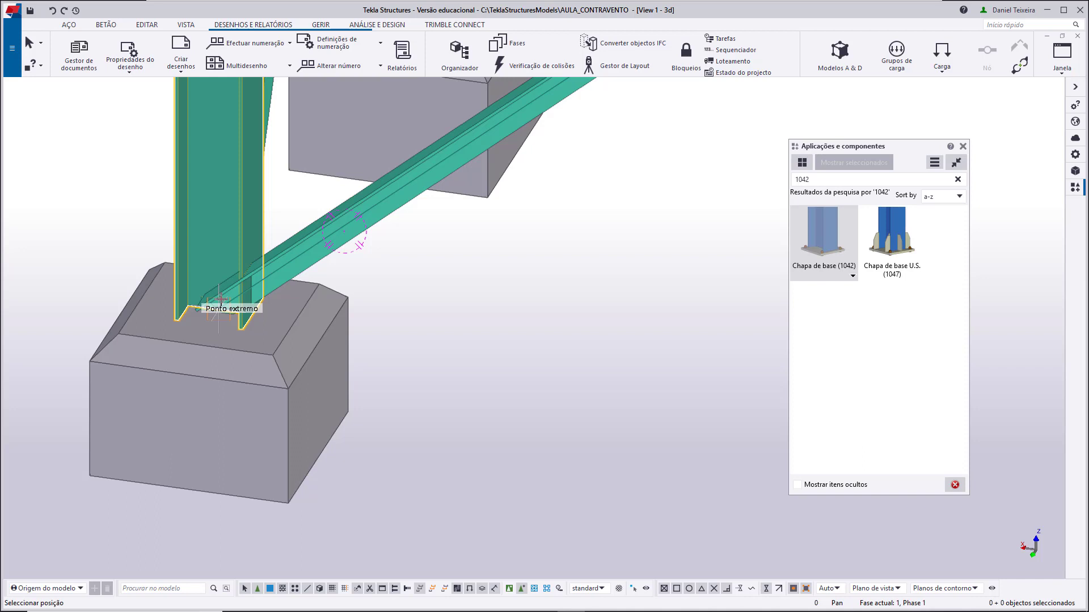
left_click(220, 300)
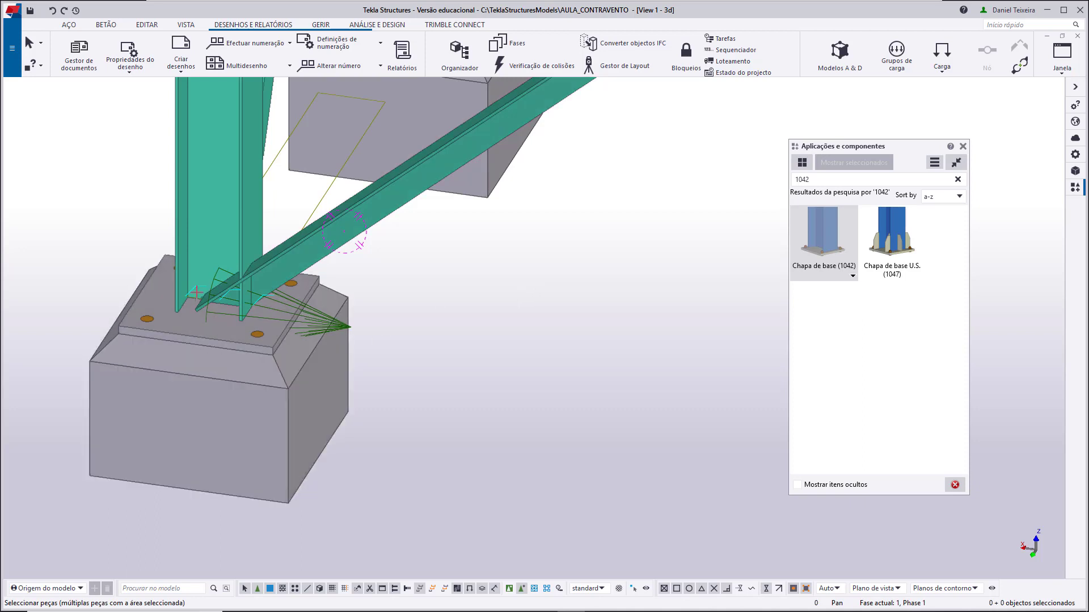
scroll(231, 294, "up", 3)
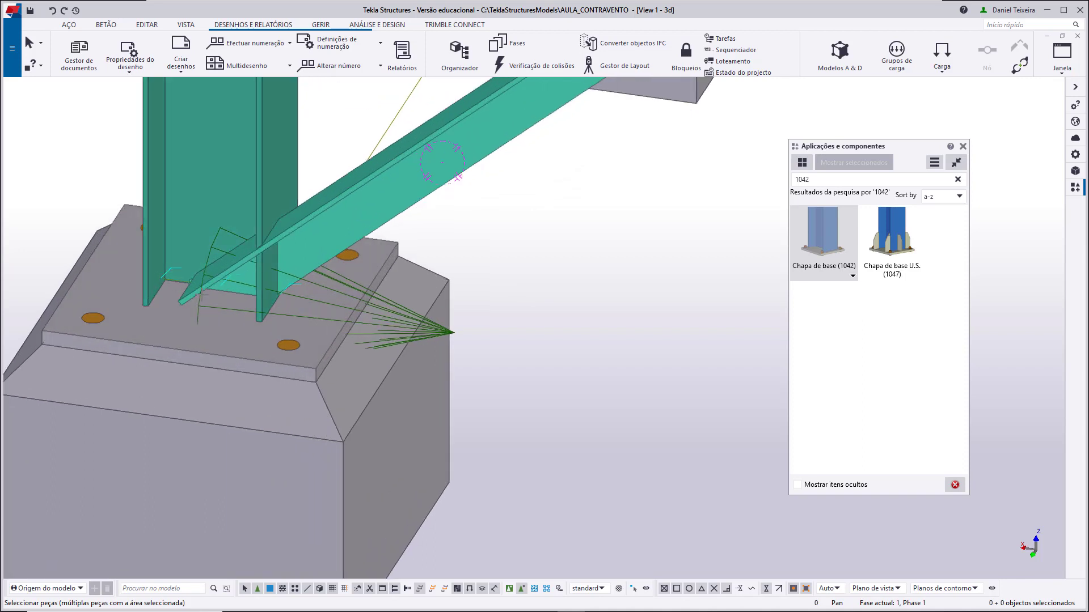
scroll(282, 301, "up", 2)
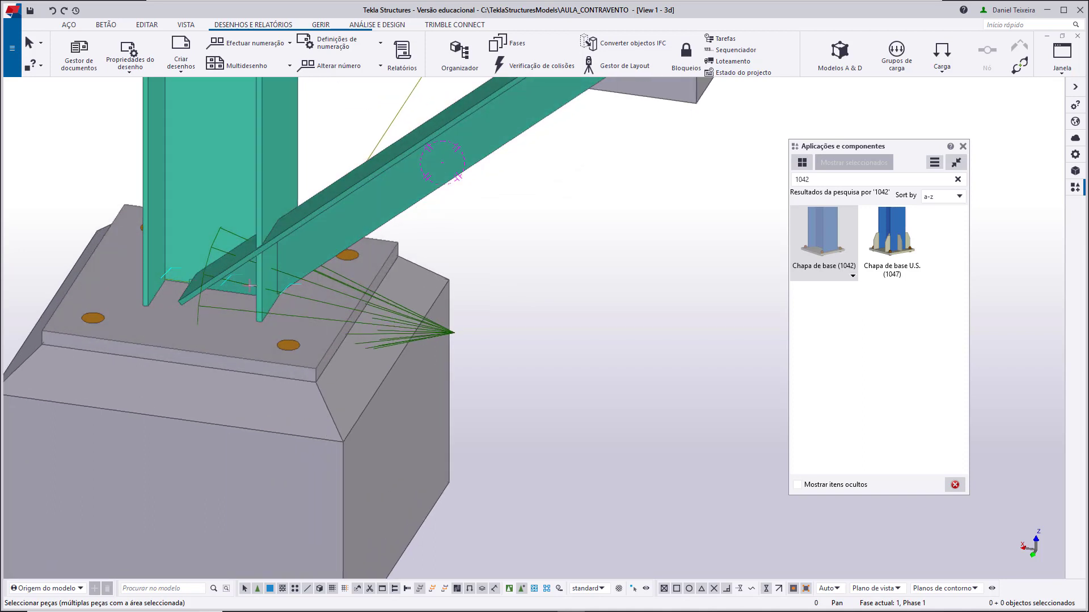
scroll(614, 260, "down", 4)
scroll(610, 261, "up", 2)
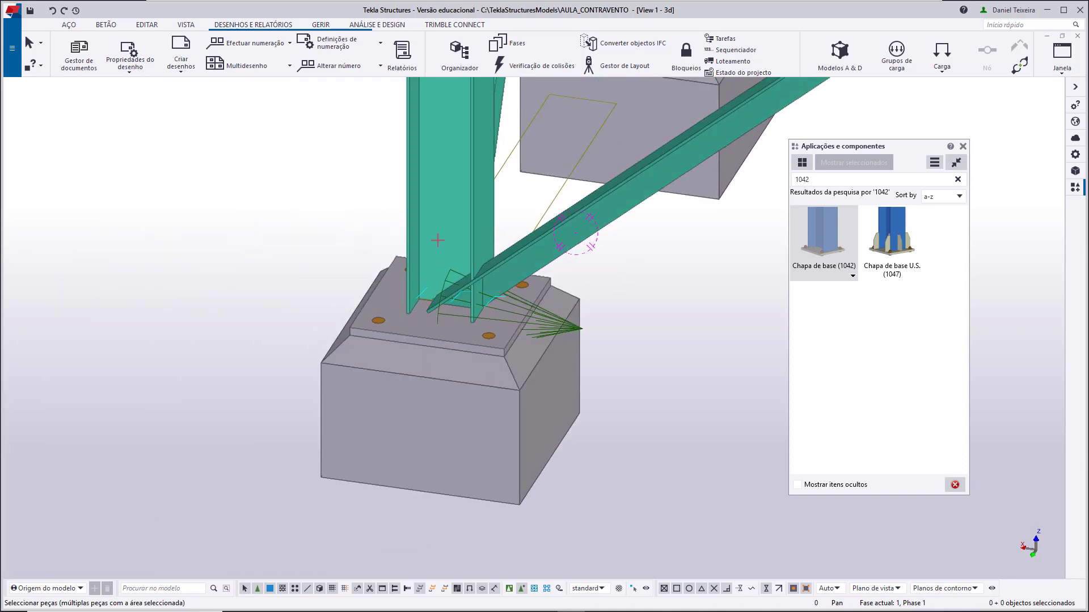
right_click(691, 254)
key("Escape")
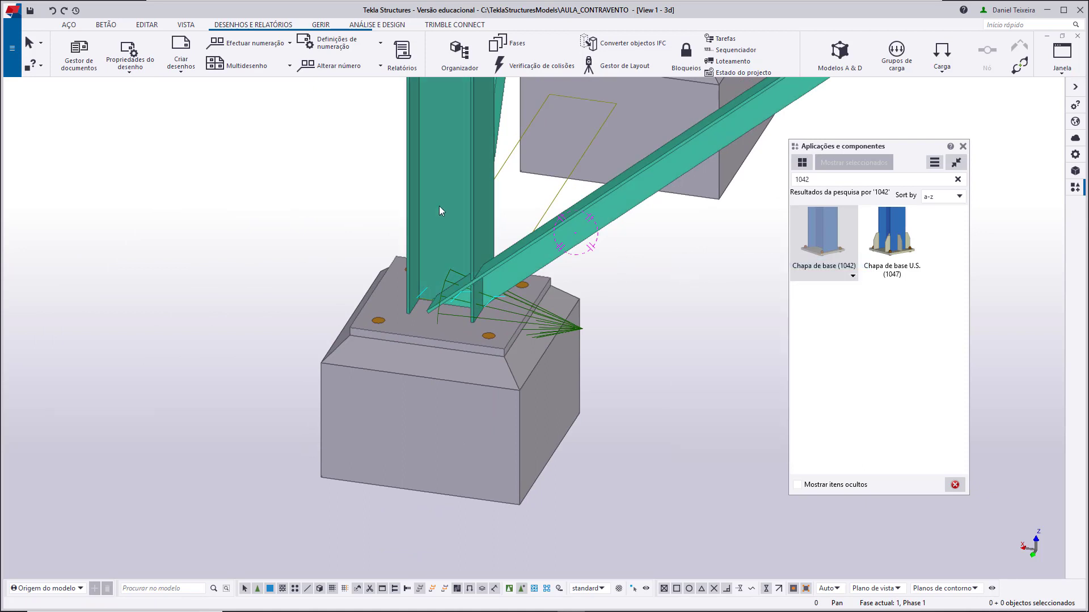
Check the assembly formed by the column and its base plate by selecting it, and clear the selection
left_click(456, 184)
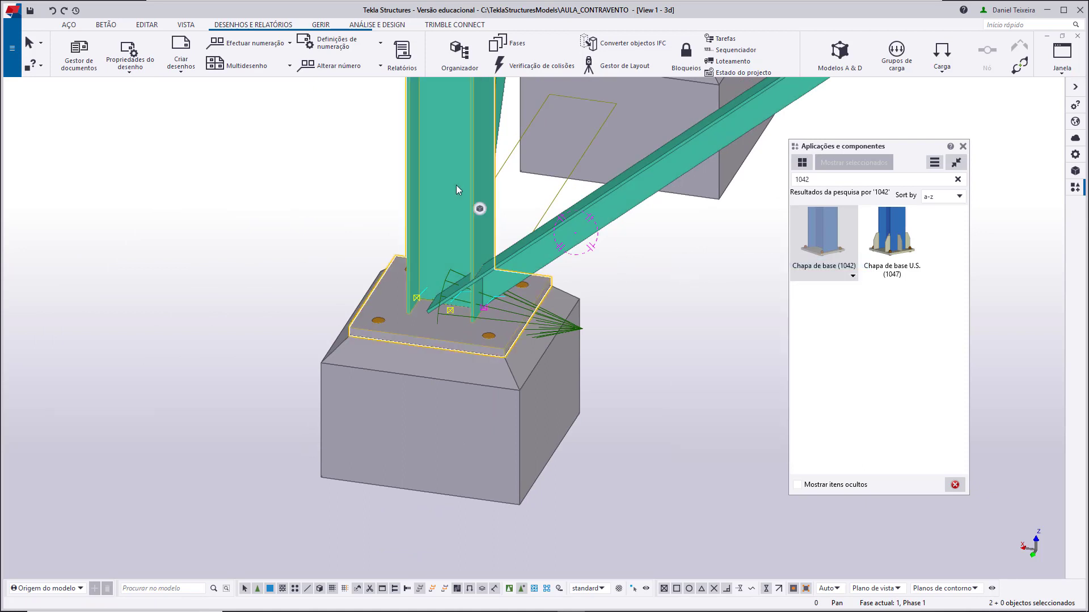
left_click(424, 202, "alt")
left_click(631, 372)
middle_click_drag(672, 338, 584, 353)
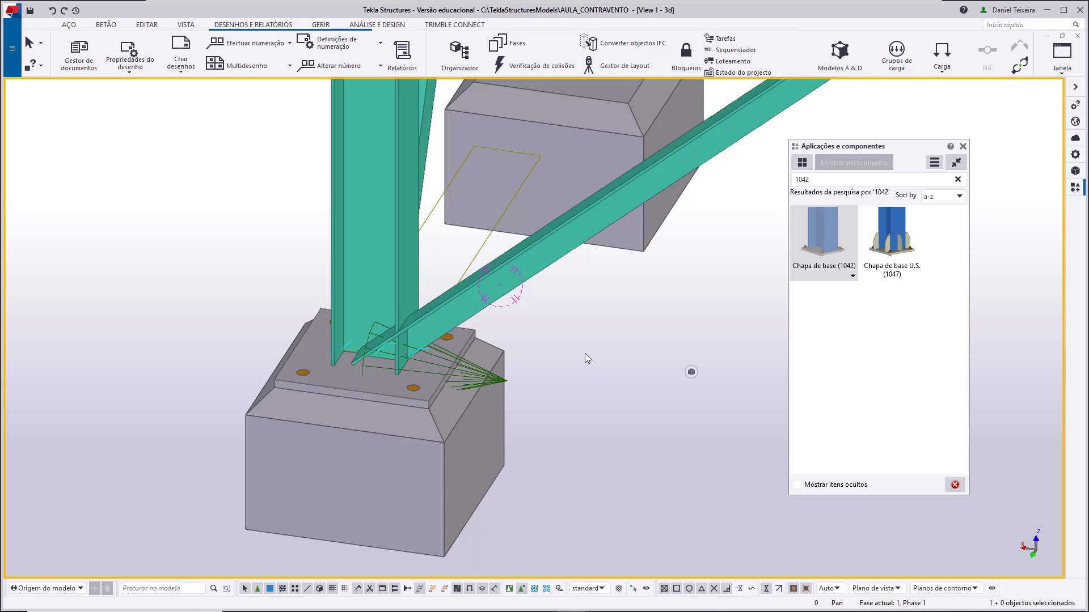
Clear the component search and collapse the Detalhes and Mais componentes groups under Estruturas Metálicas
left_click(957, 180)
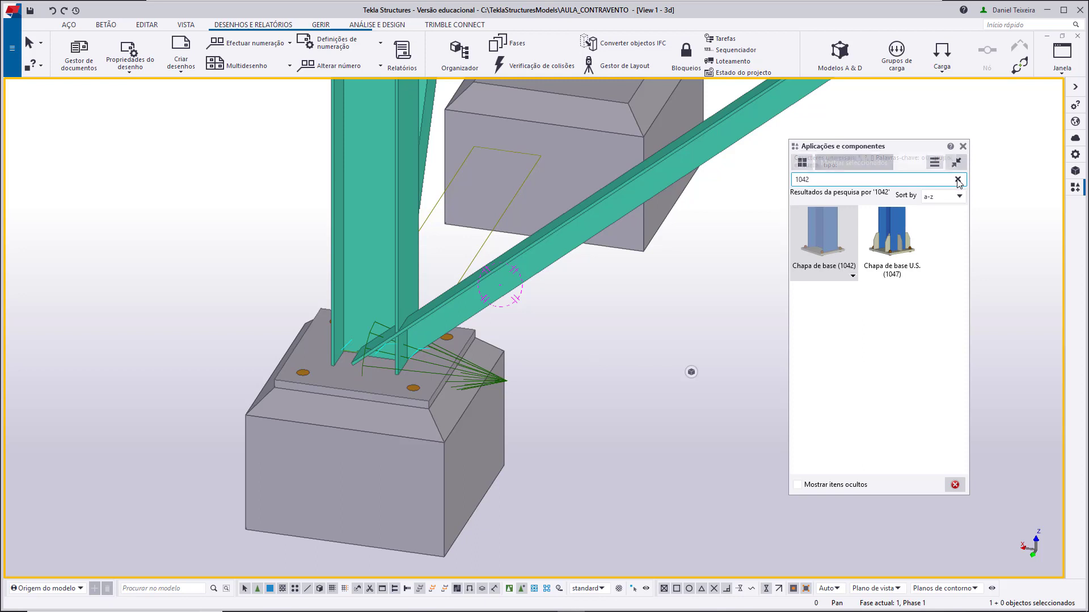
left_click(798, 254)
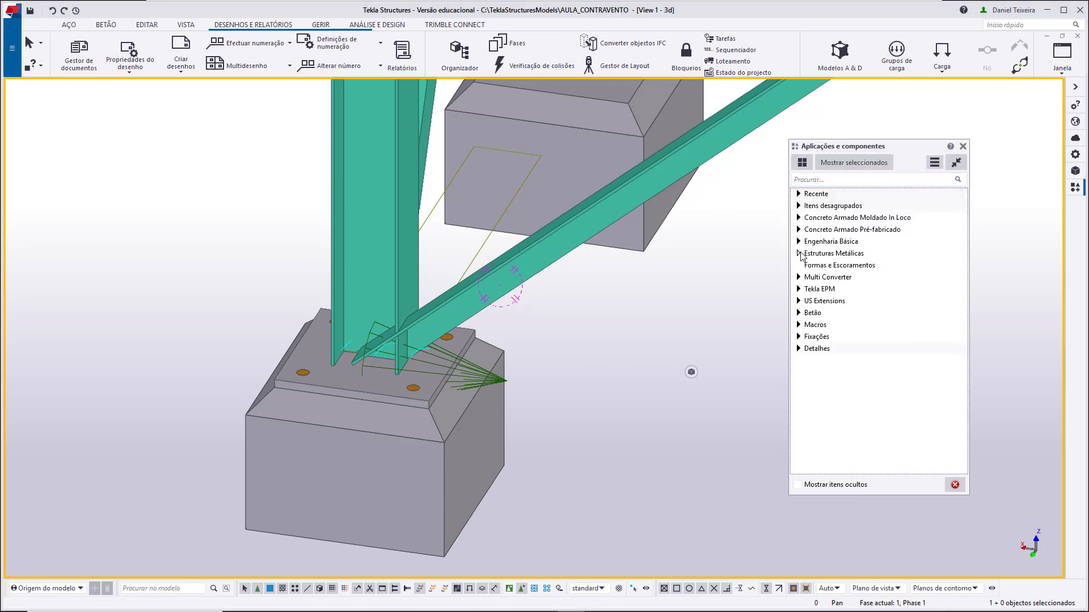
left_click(799, 255)
left_click(799, 255)
left_click(799, 255)
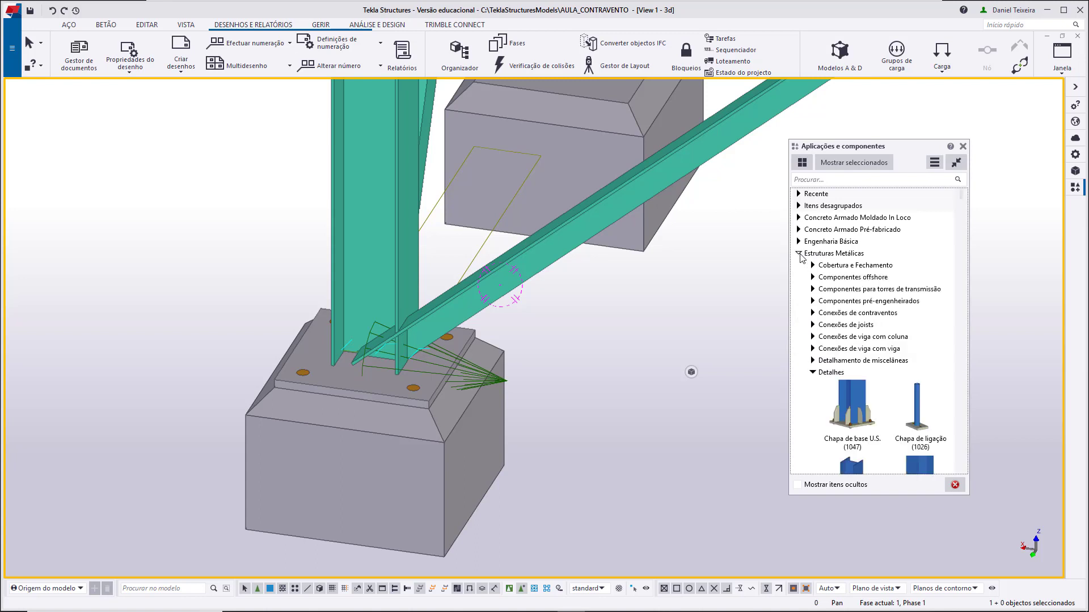
scroll(844, 284, "down", 2)
left_click(813, 316)
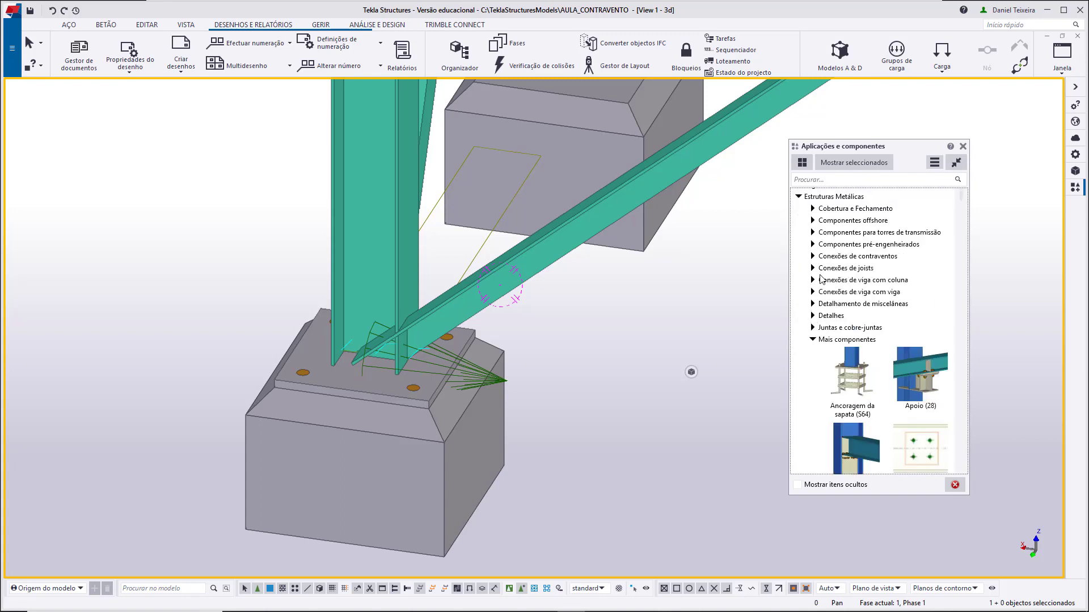
left_click(813, 340)
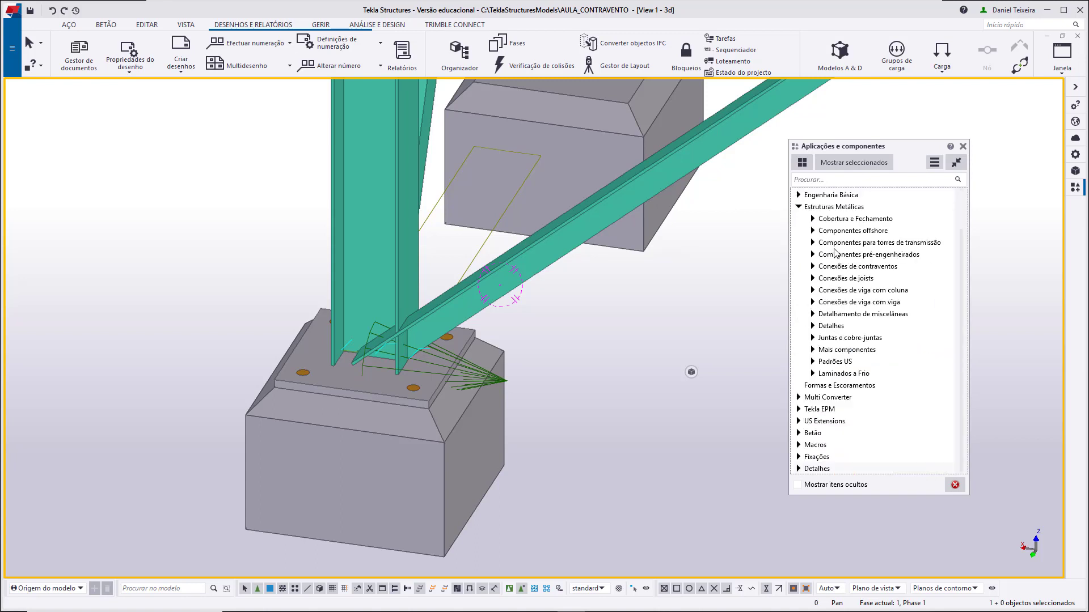
Browse the Conexões de contraventos group and pick the Cutelo aparafusado (11) component
left_click(812, 267)
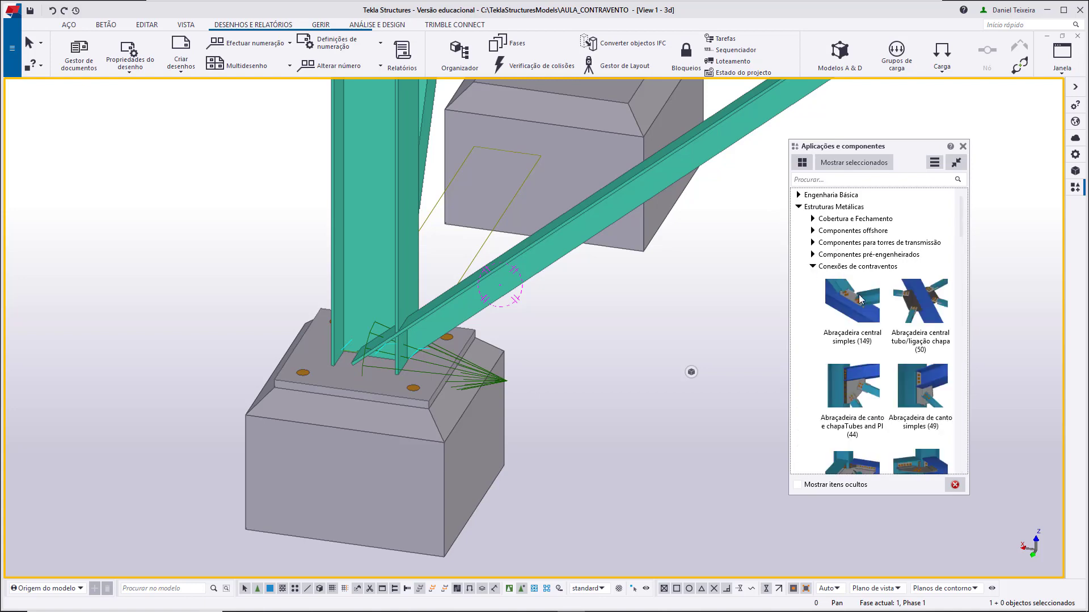
scroll(873, 315, "down", 10)
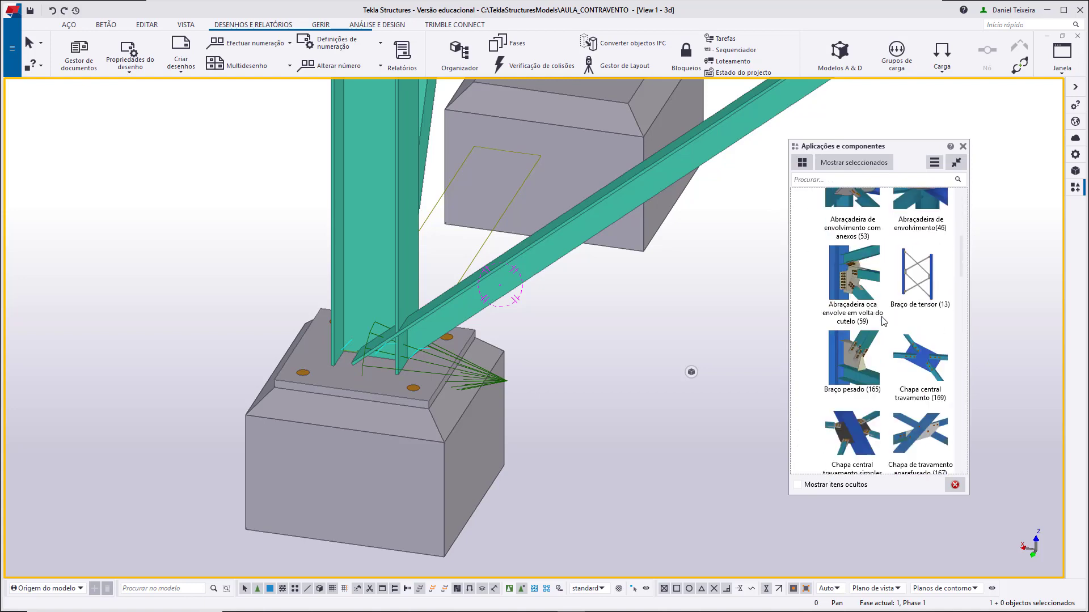
scroll(889, 321, "down", 3)
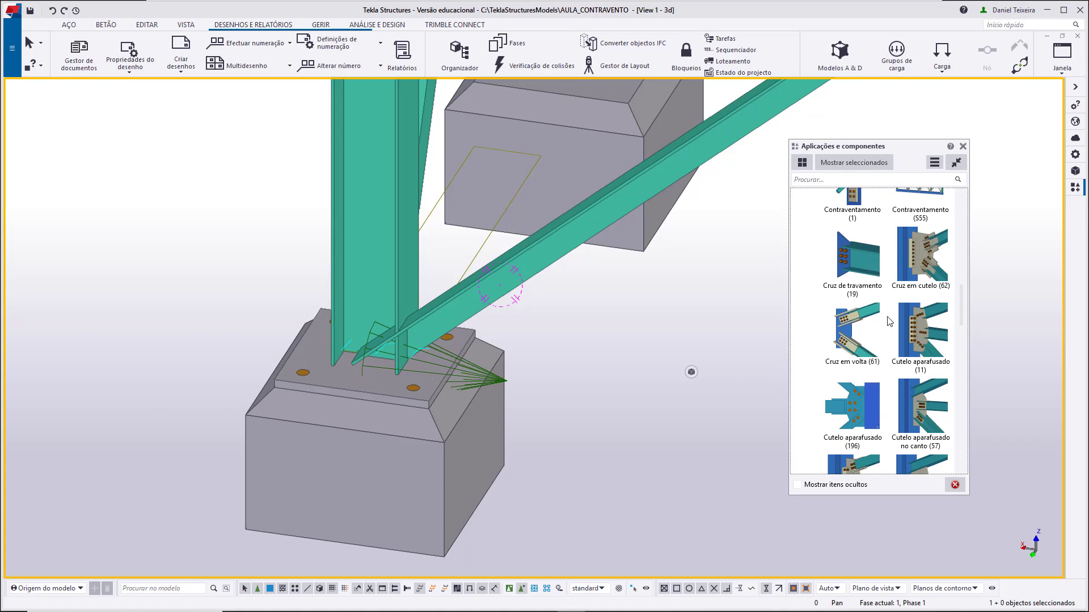
left_click(926, 343)
Search the catalog for 11 and open the settings of Cutelo aparafusado (11)
left_click(831, 179)
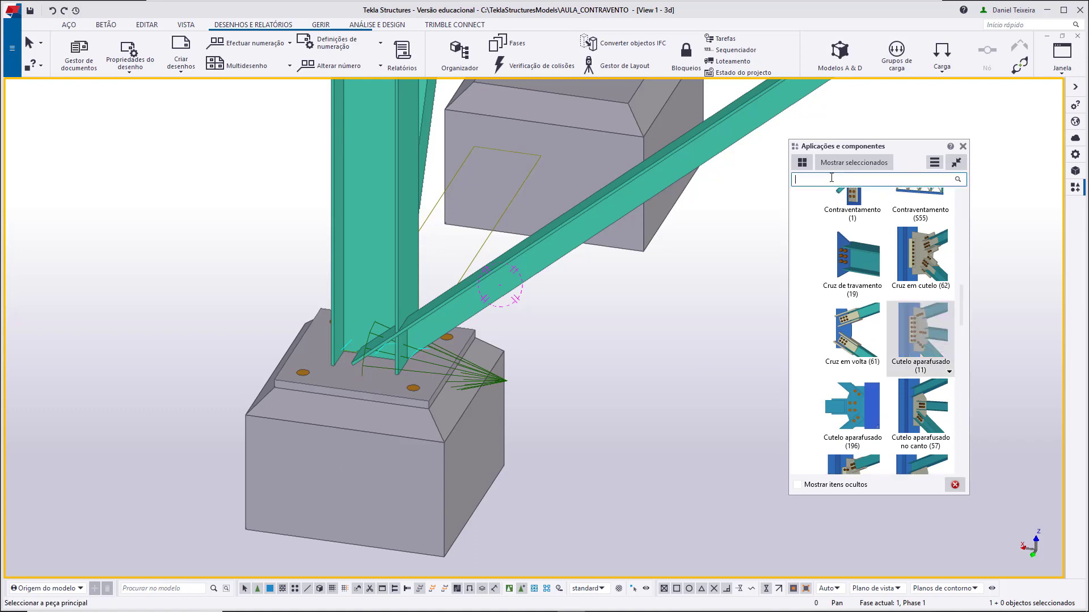
type("11")
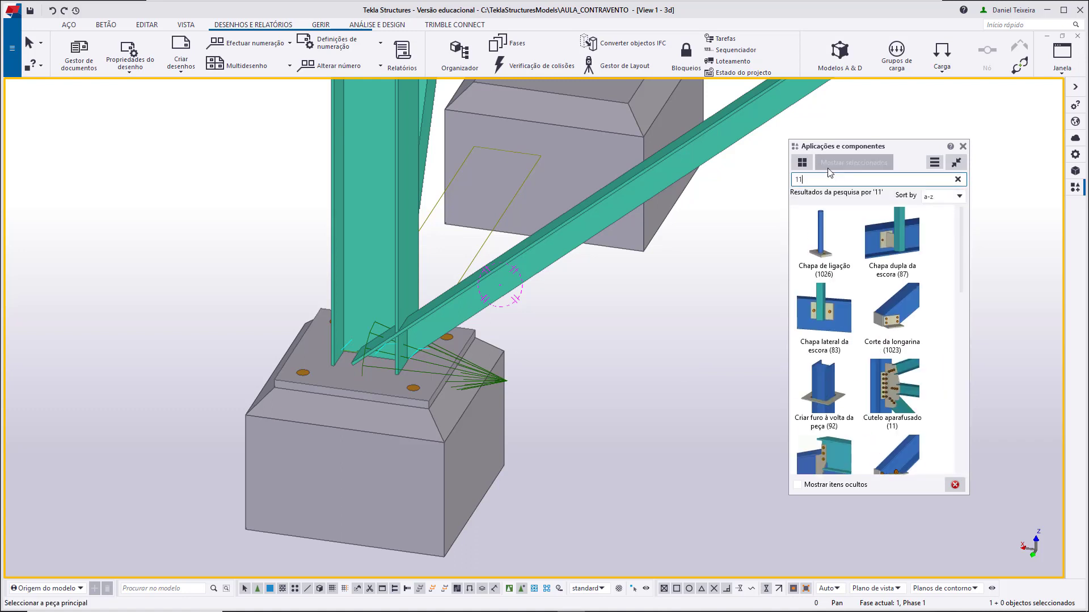
scroll(901, 397, "down", 3)
scroll(898, 383, "down", 2)
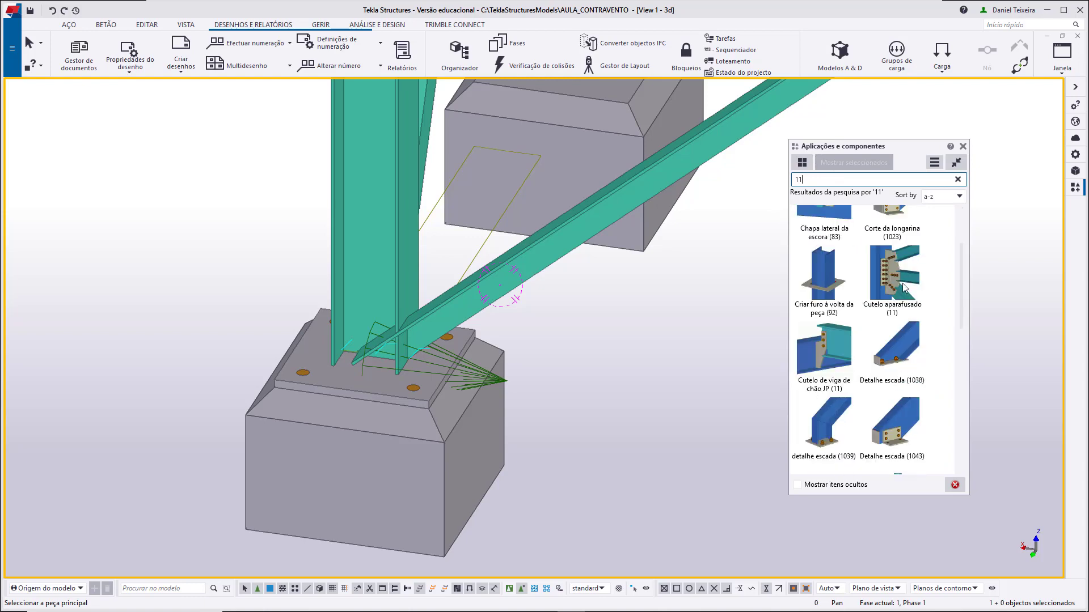
left_click(901, 284)
double_click(900, 284)
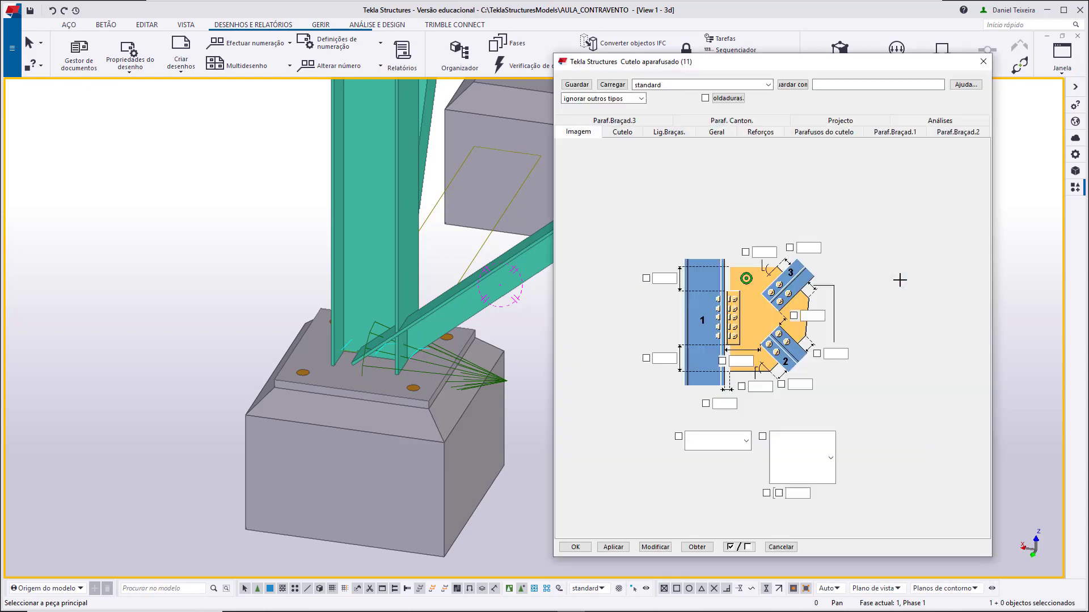
Set the distance between the column and the lower brace to 20 mm for the gusset connection
scroll(481, 400, "up", 3)
scroll(431, 371, "up", 2)
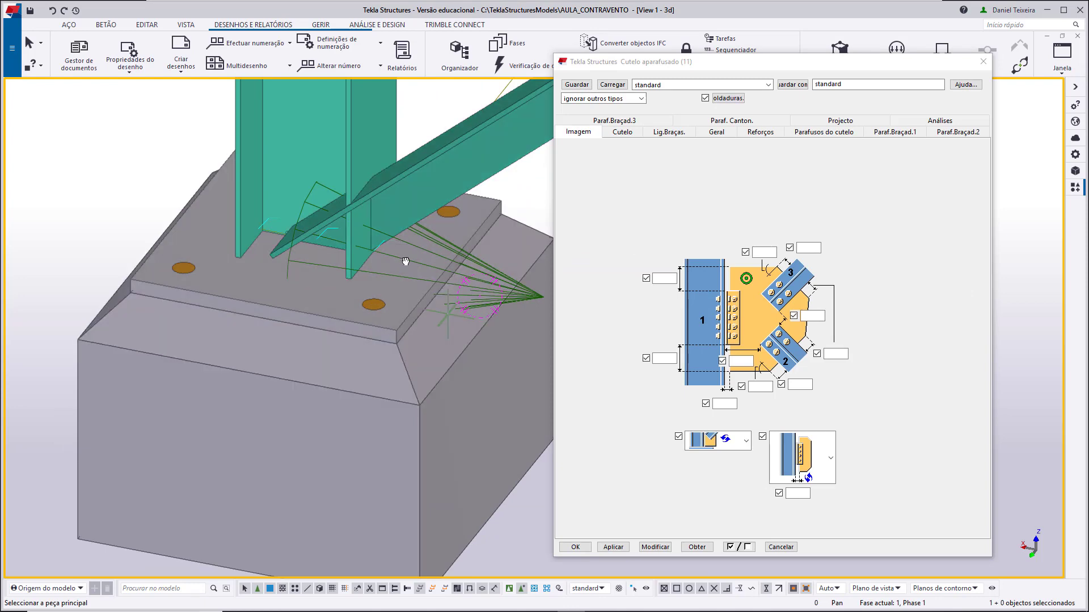
middle_click_drag(406, 260, 430, 299)
scroll(430, 299, "up", 3)
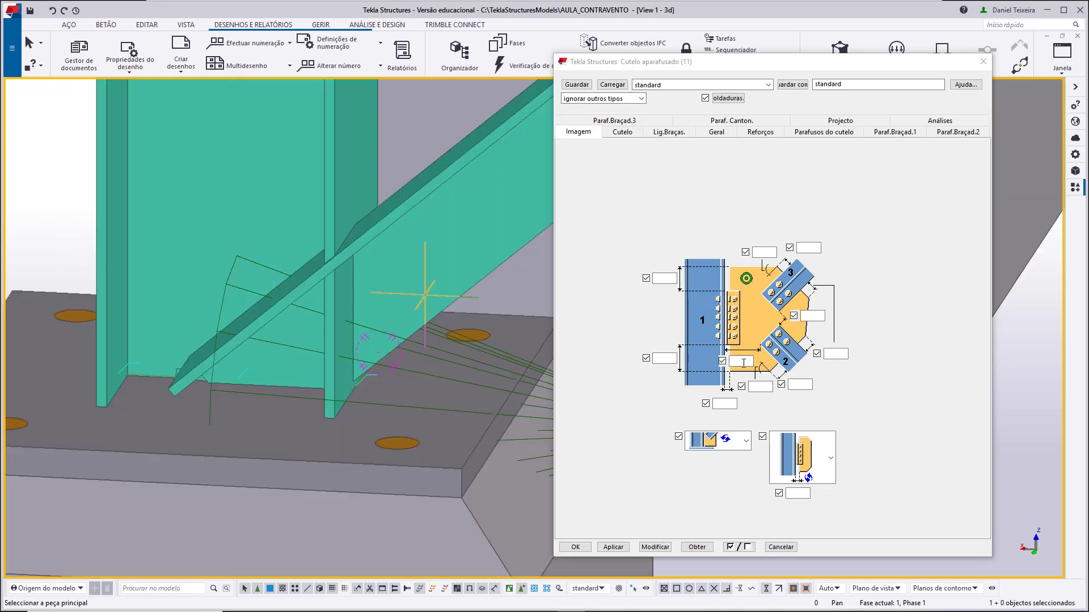
left_click(741, 360)
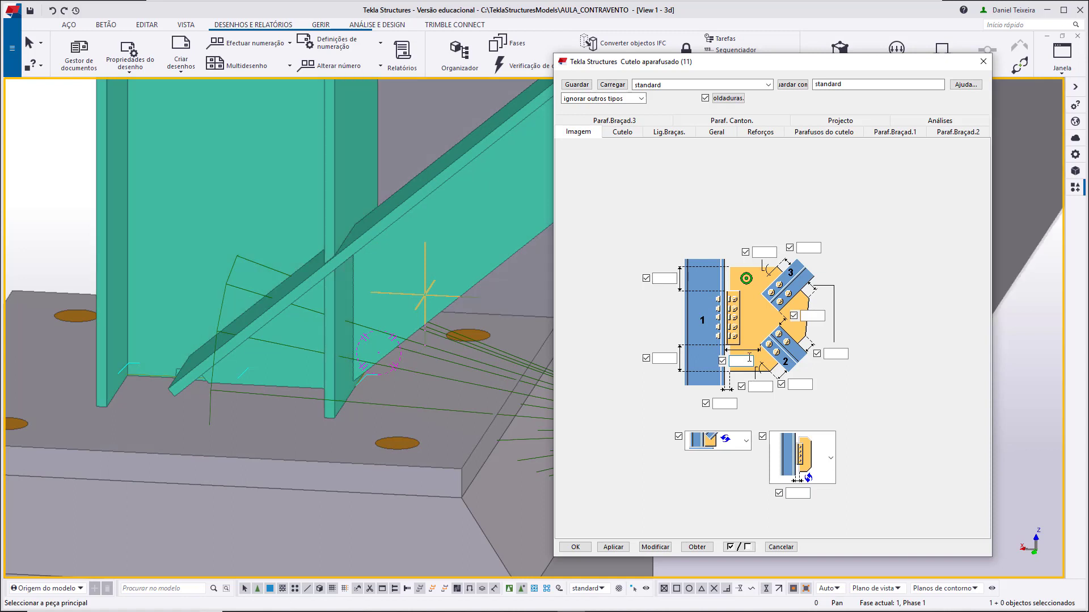
type("20")
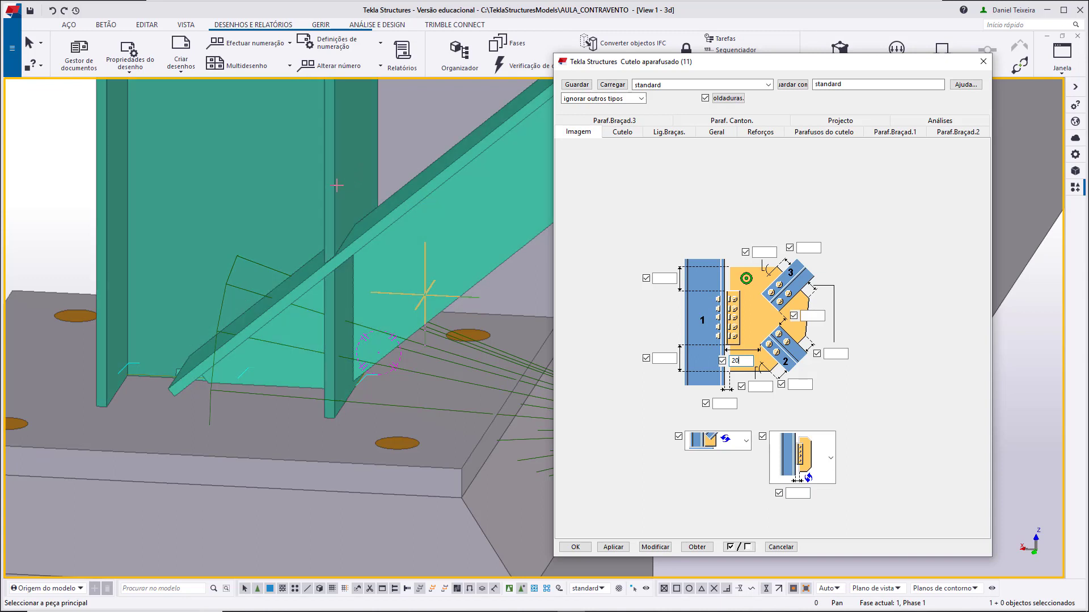
double_click(735, 361)
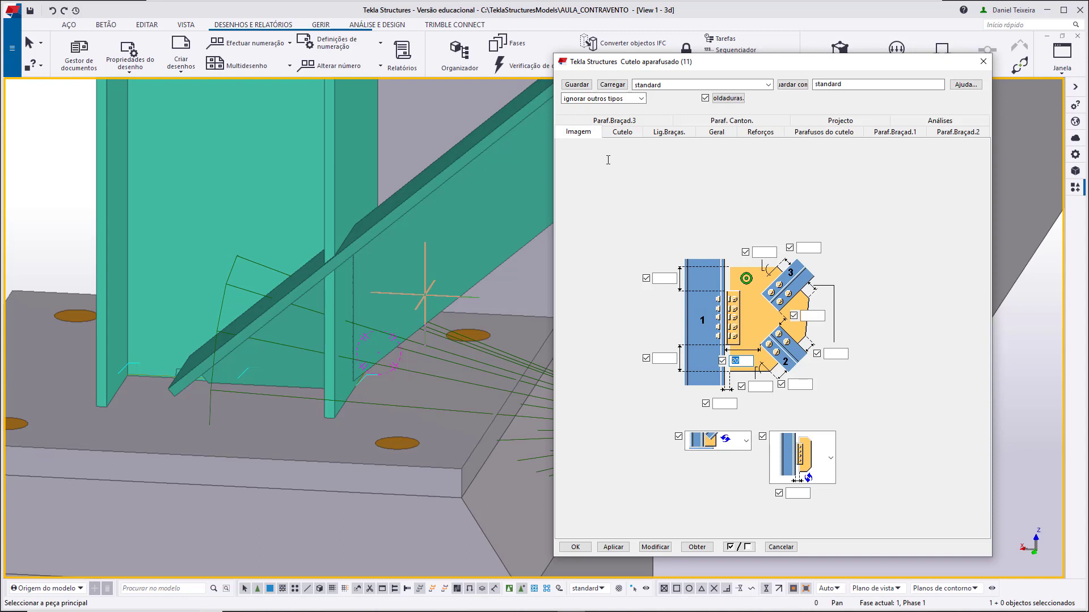
Fill in the gusset plate's properties, setting its material to A36
left_click(624, 134)
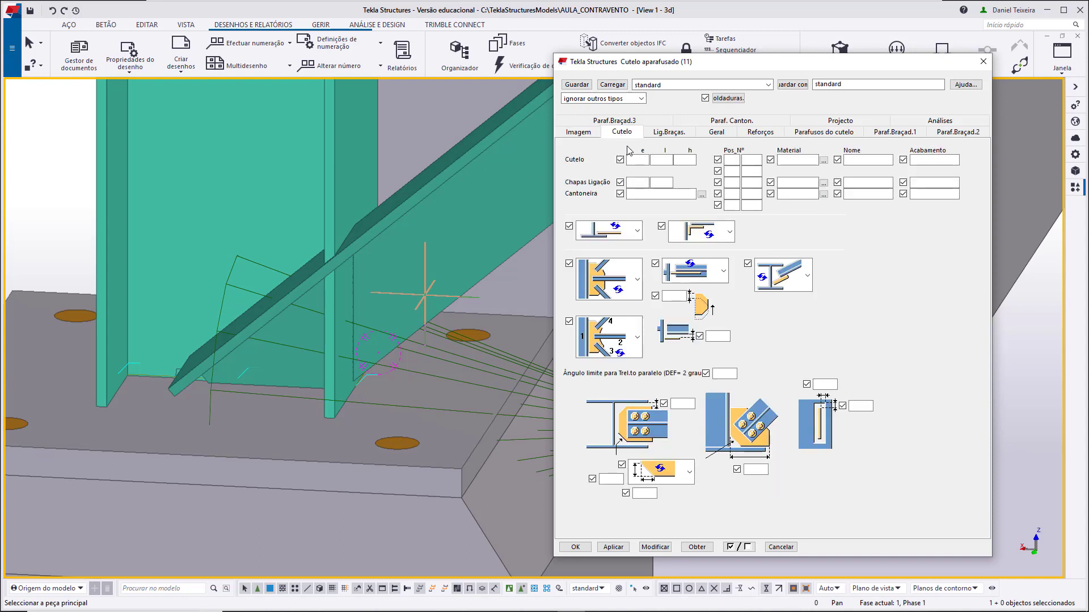
left_click(642, 159)
left_click(800, 160)
type("A36")
Show the first brace's bolt settings and examine the tower's brace joints and the connection at the column base
left_click(896, 133)
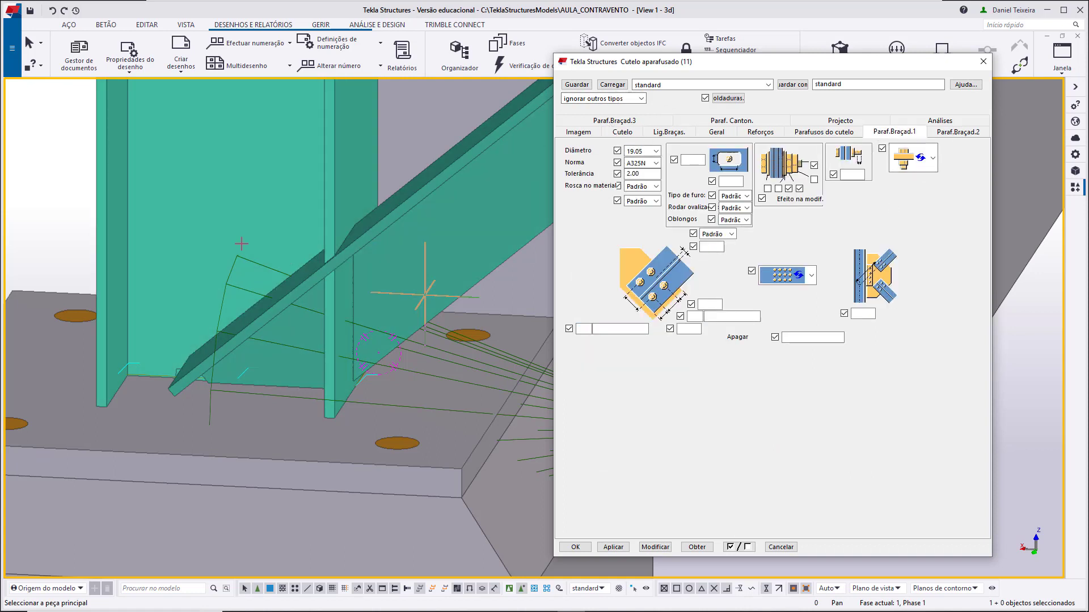
scroll(282, 185, "down", 10)
middle_click_drag(279, 190, 271, 332)
middle_click_drag(272, 281, 279, 458)
middle_click_drag(306, 237, 357, 353)
scroll(304, 310, "up", 4)
scroll(302, 331, "up", 1)
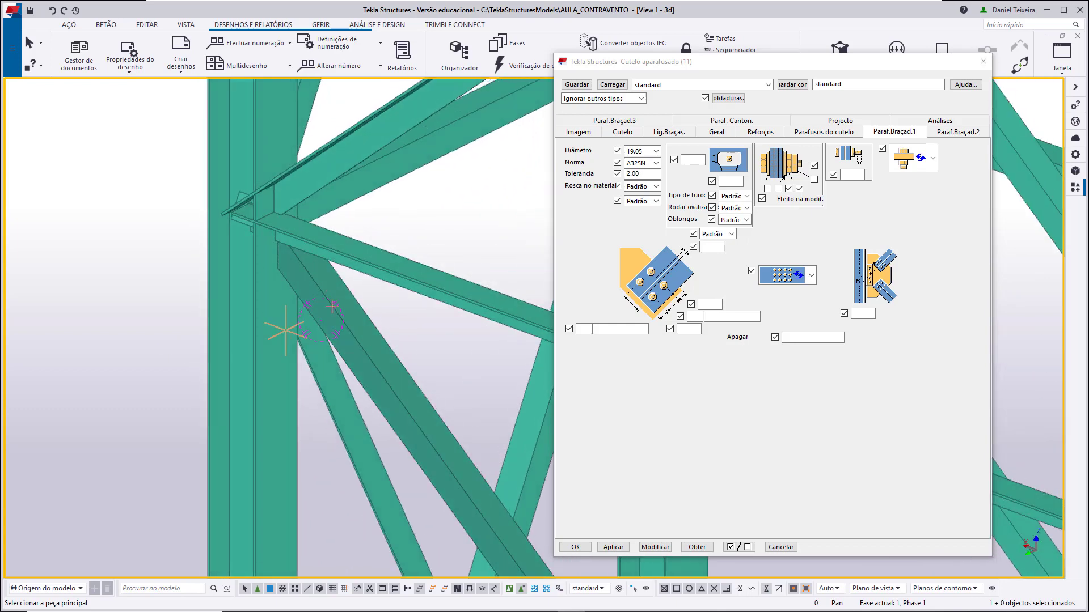
middle_click_drag(444, 286, 329, 255, "ctrl")
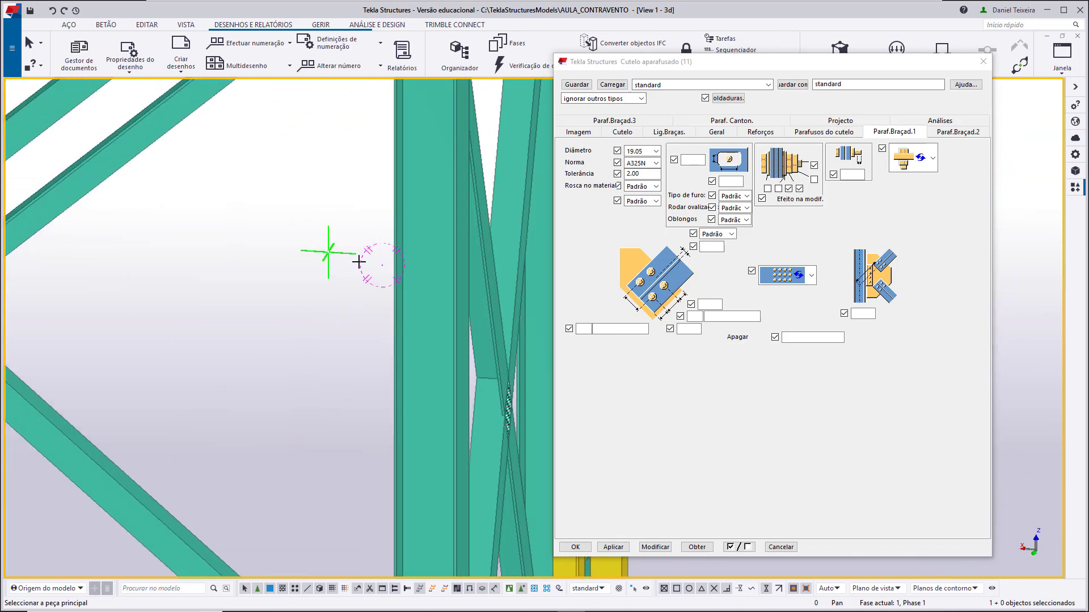
scroll(329, 248, "down", 3)
middle_click_drag(294, 224, 665, 235)
middle_click_drag(326, 284, 377, 459)
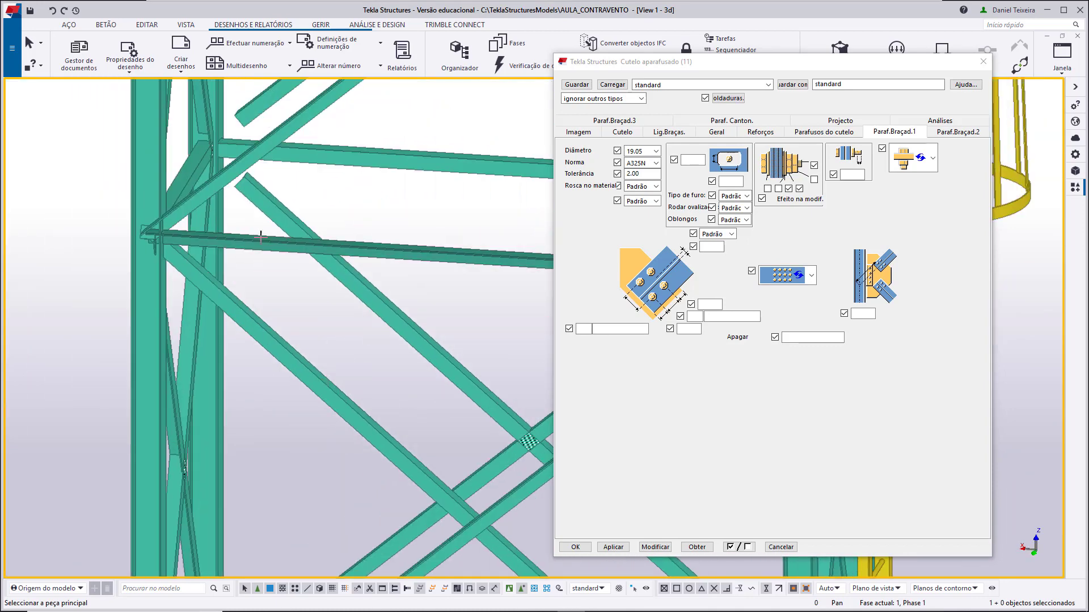
scroll(275, 226, "down", 4)
middle_click_drag(257, 347, 240, 295, "ctrl")
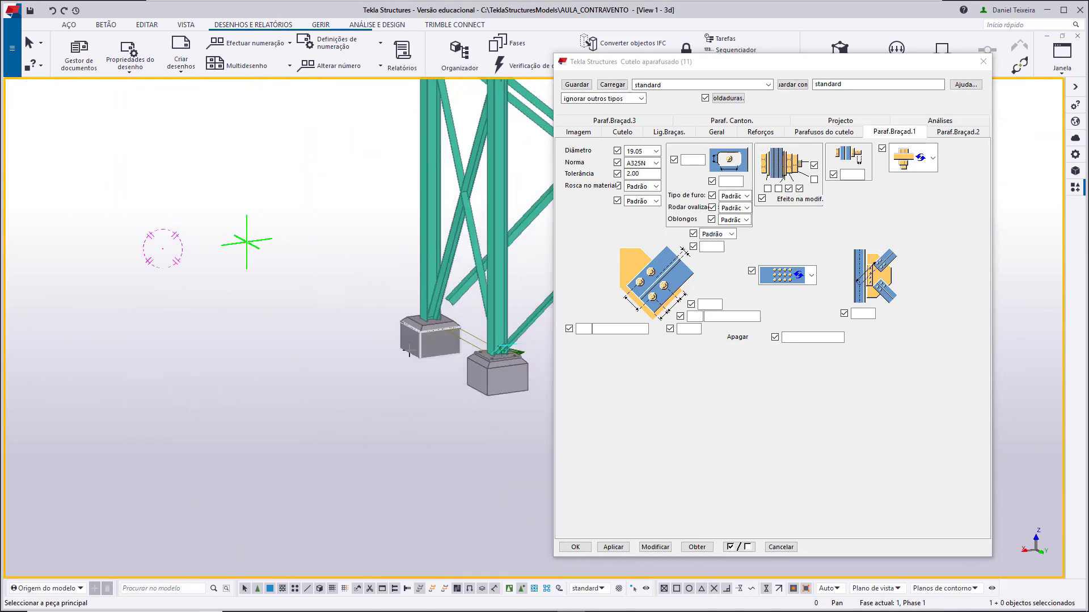
middle_click_drag(405, 356, 372, 370, "ctrl")
scroll(372, 370, "up", 2)
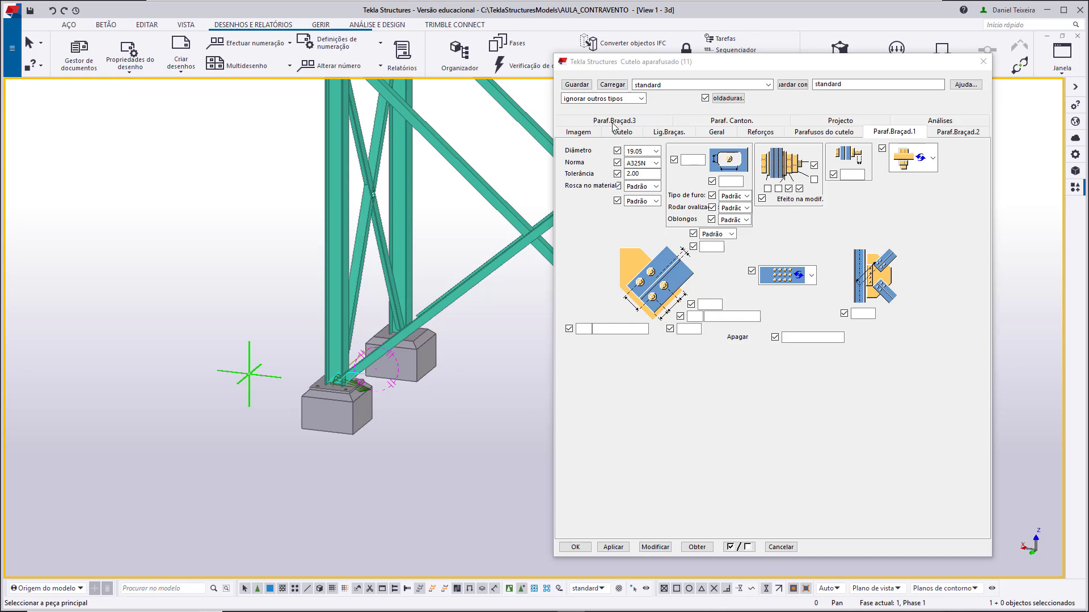
middle_click_drag(363, 344, 372, 339)
scroll(370, 339, "up", 8)
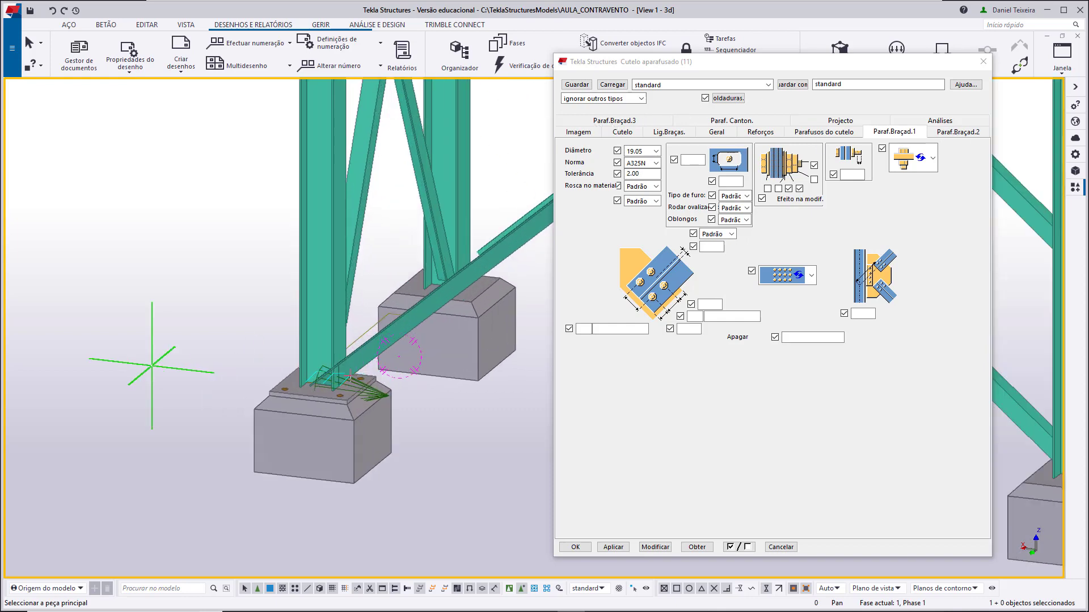
scroll(389, 353, "up", 4)
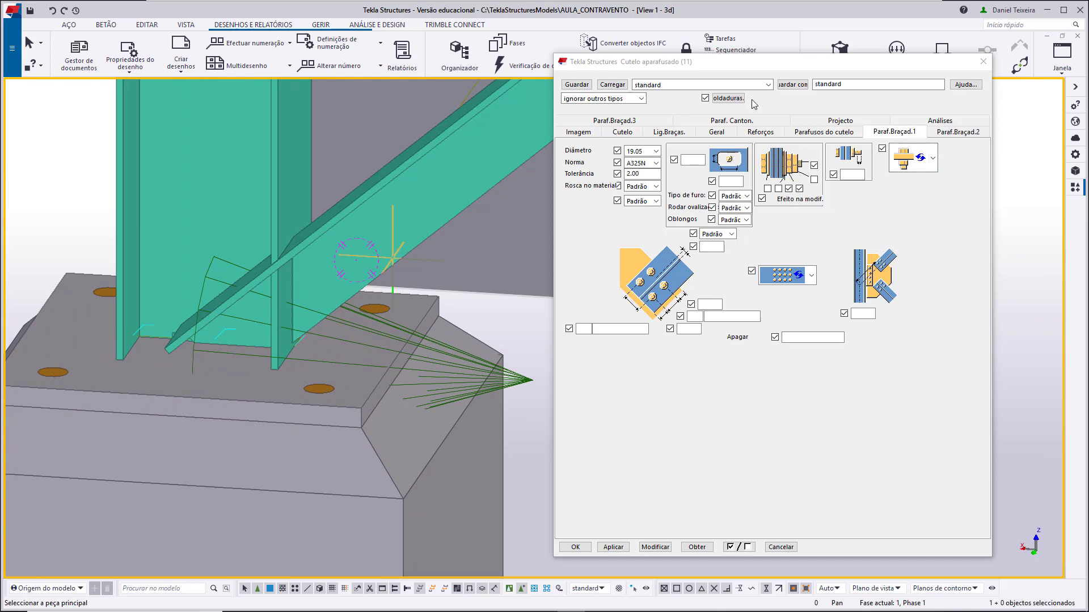
Set the hole tolerance of the first brace's bolts to 1.95 mm
double_click(632, 174)
type("1.")
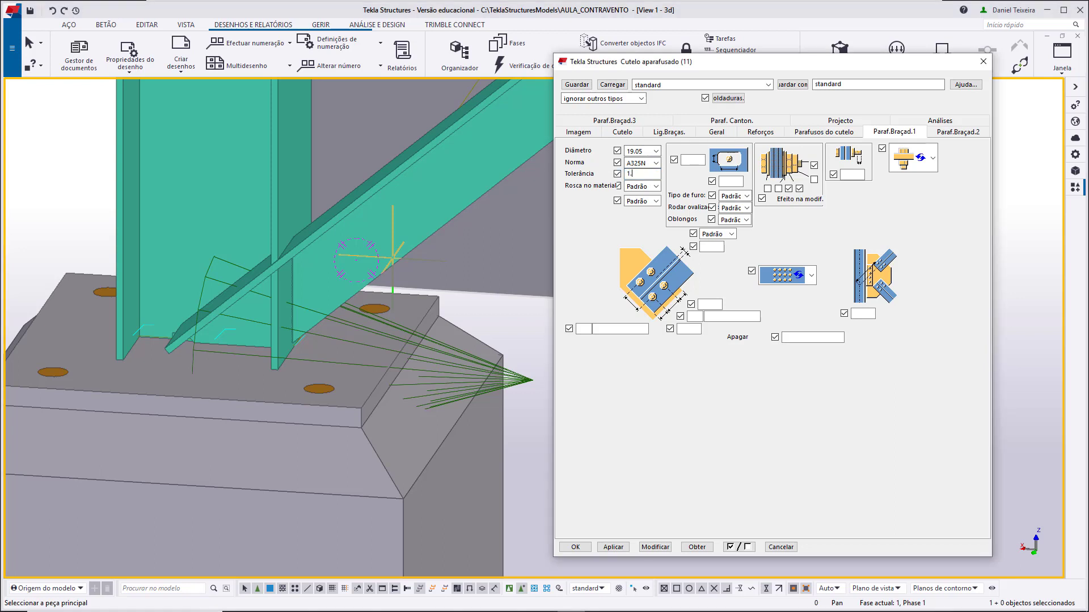
type("95")
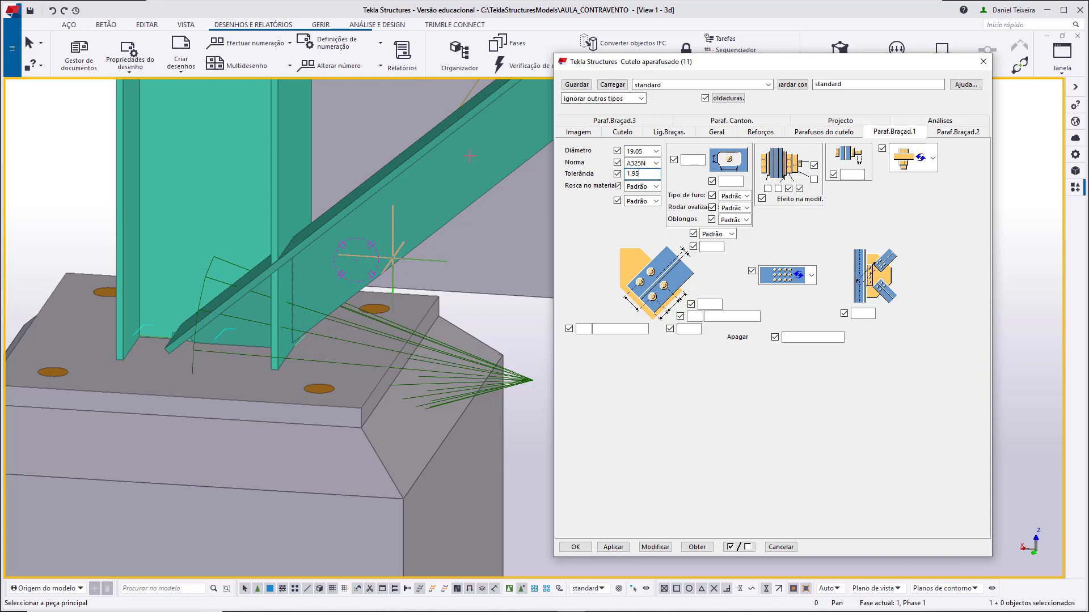
Lay out the first brace's bolts as 3 along the brace at 70 mm spacing, with 35 mm edge distances at both ends
left_click(707, 304)
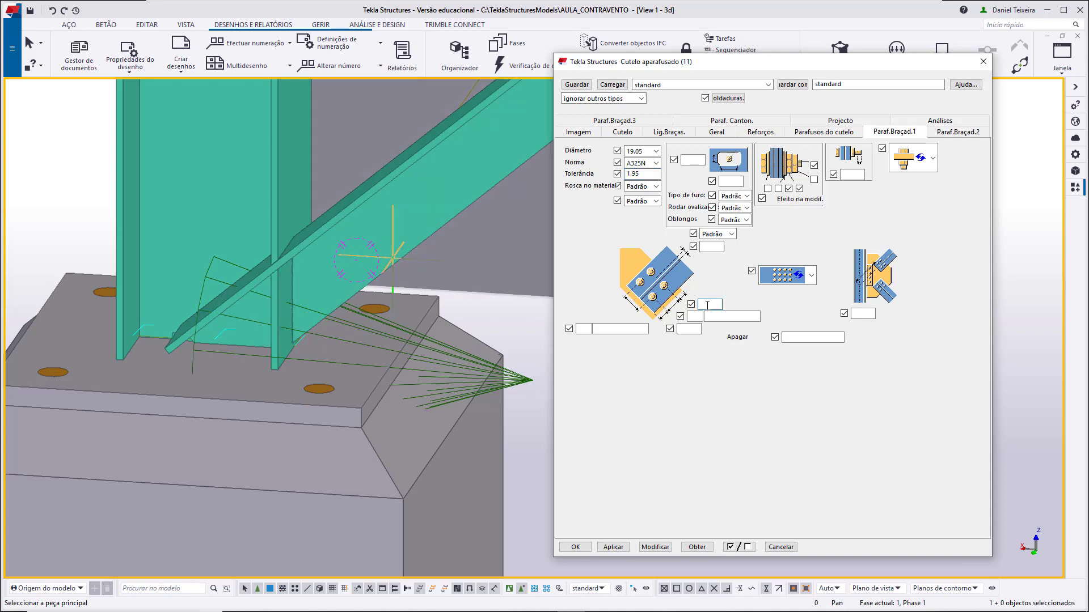
type("35")
left_click(695, 316)
type("3")
left_click(707, 316)
type("70")
key("Tab")
type("35")
Set the bolt line's offset across the first brace to 45 mm and accept the gusset connection settings
left_click(701, 245)
scroll(374, 300, "up", 4)
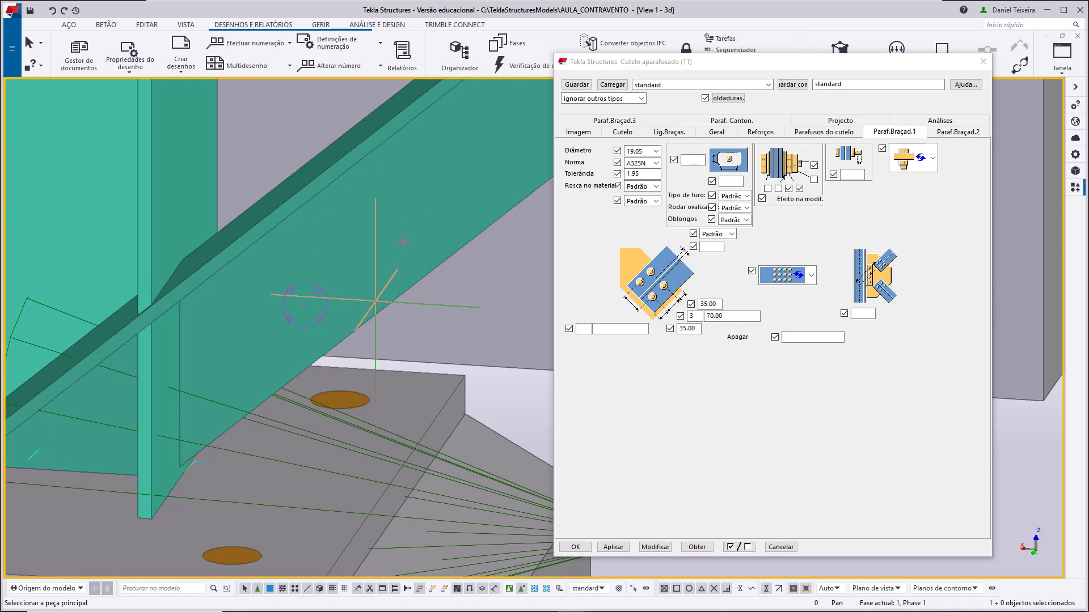
left_click(713, 247)
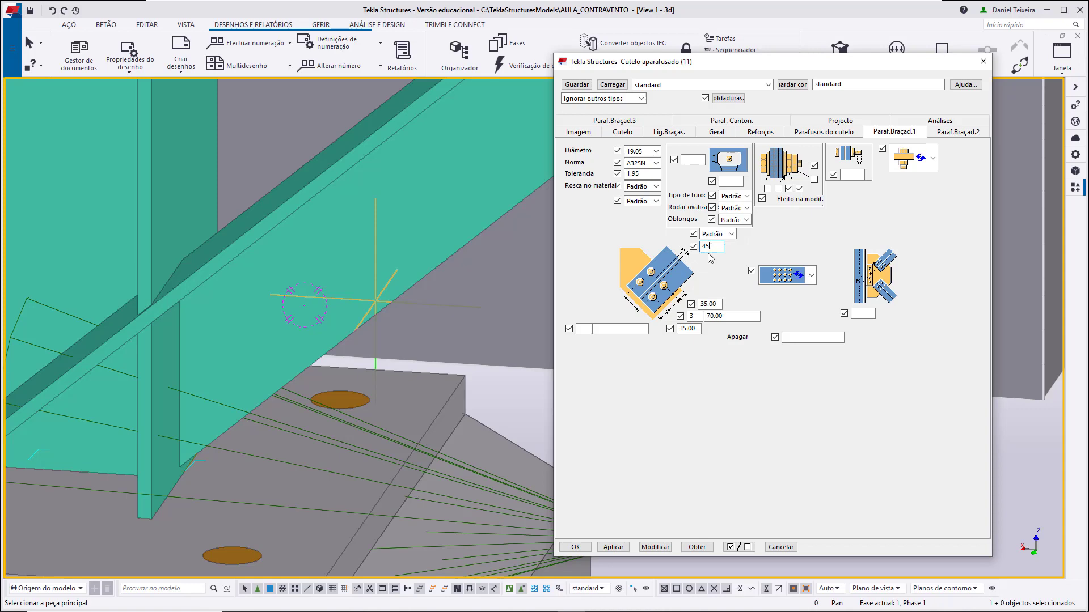
scroll(270, 258, "down", 8)
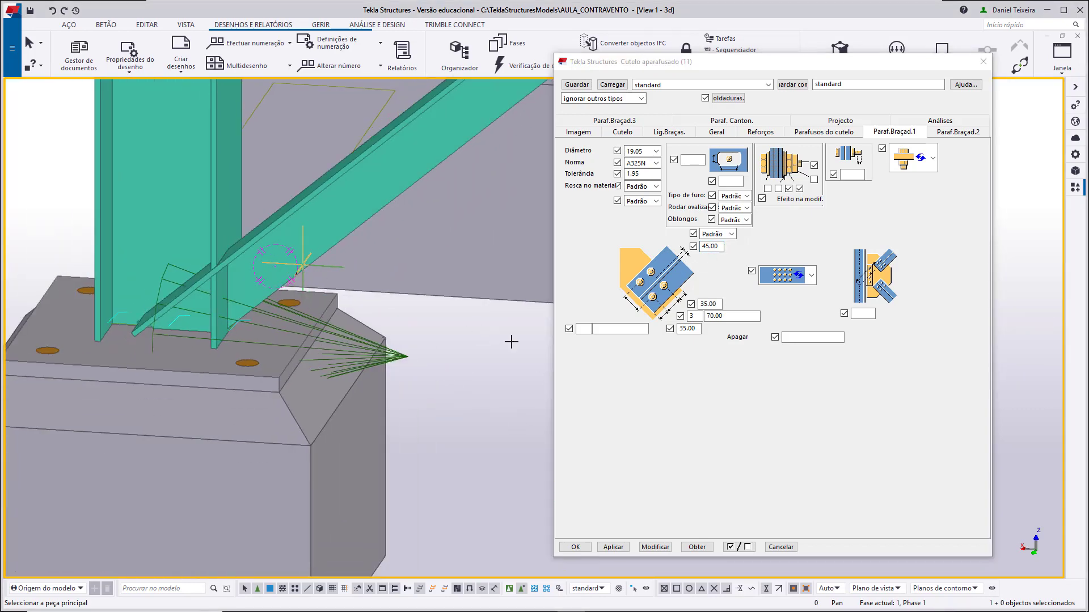
left_click(655, 548)
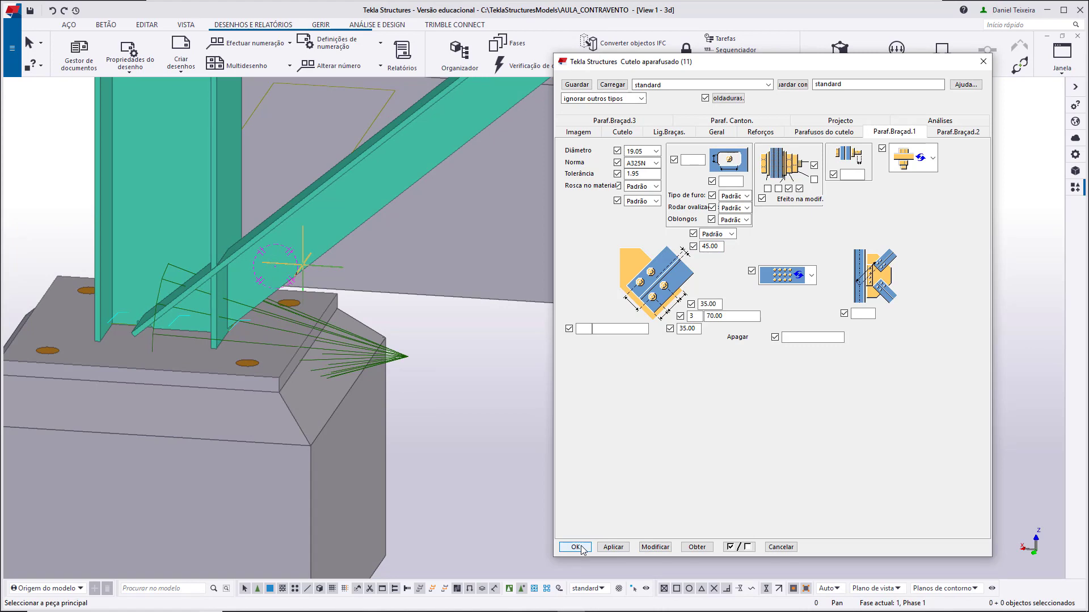
left_click(575, 547)
Create the Cutelo aparafusado (11) gusset with the column as main part and the lower diagonal brace as secondary part
scroll(355, 360, "up", 2)
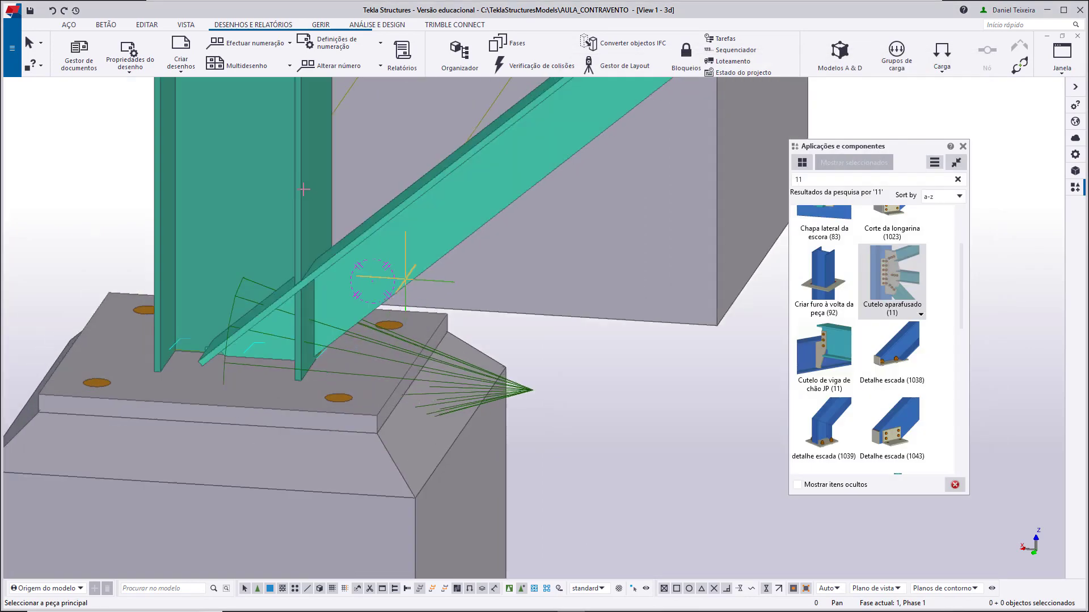
left_click(302, 189)
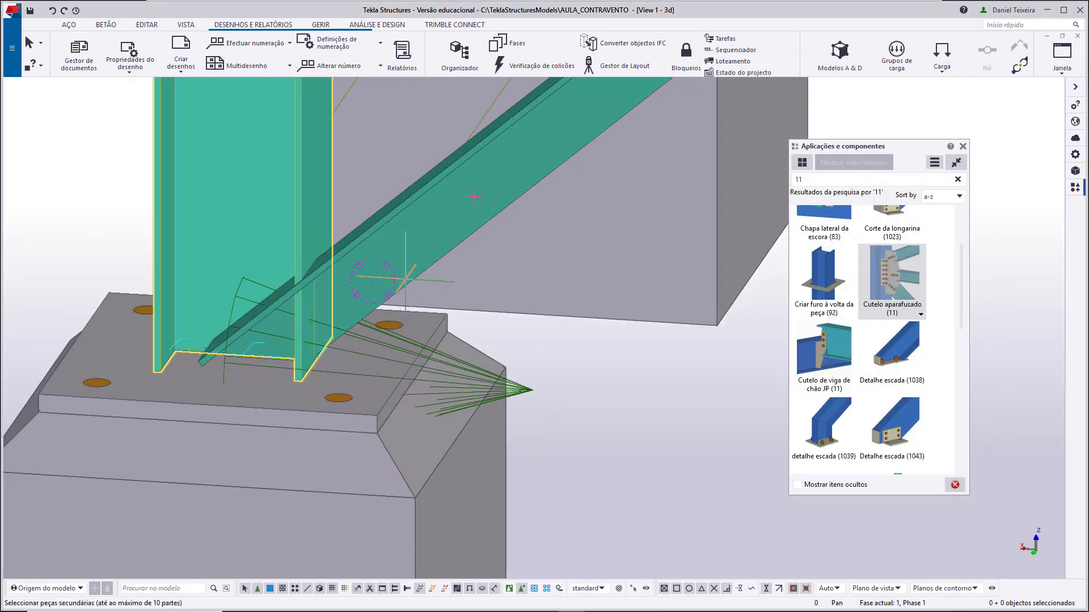
left_click(474, 197)
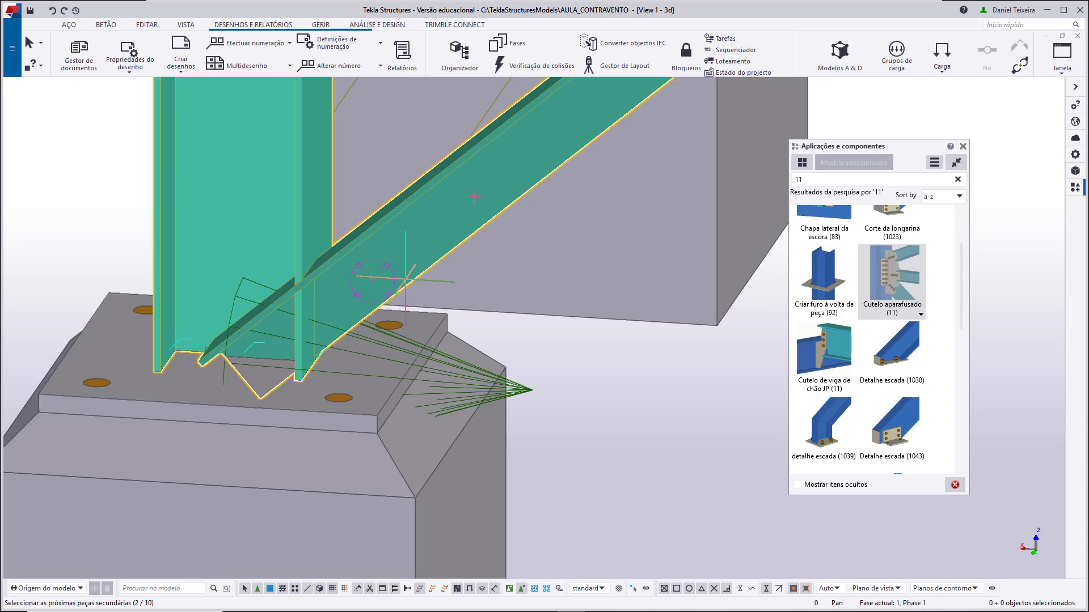
scroll(474, 197, "down", 2)
scroll(474, 197, "up", 2)
middle_click(474, 197)
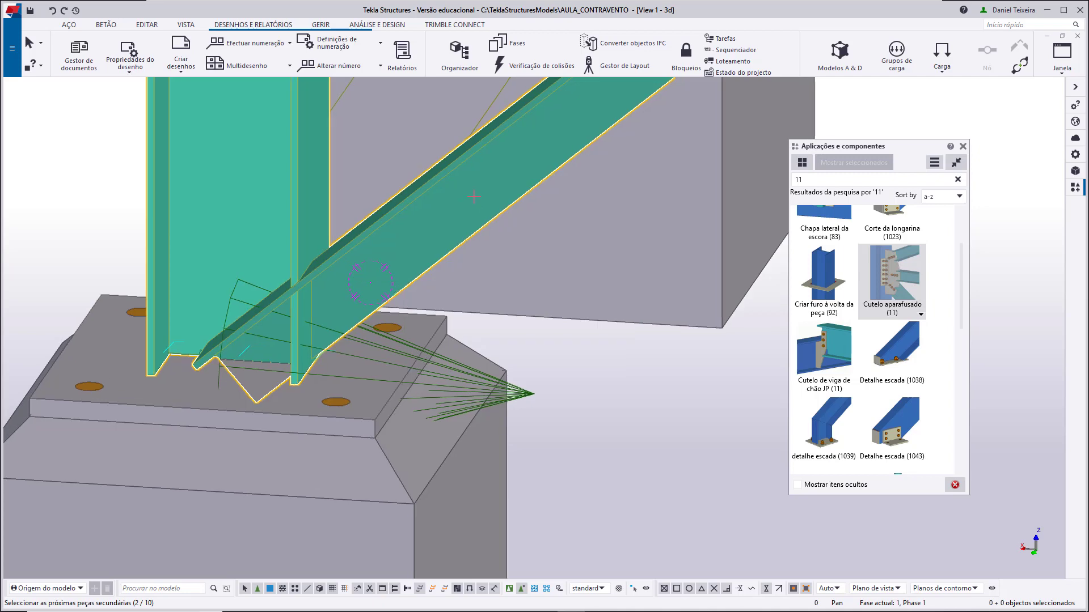
right_click(647, 306)
left_click(653, 311)
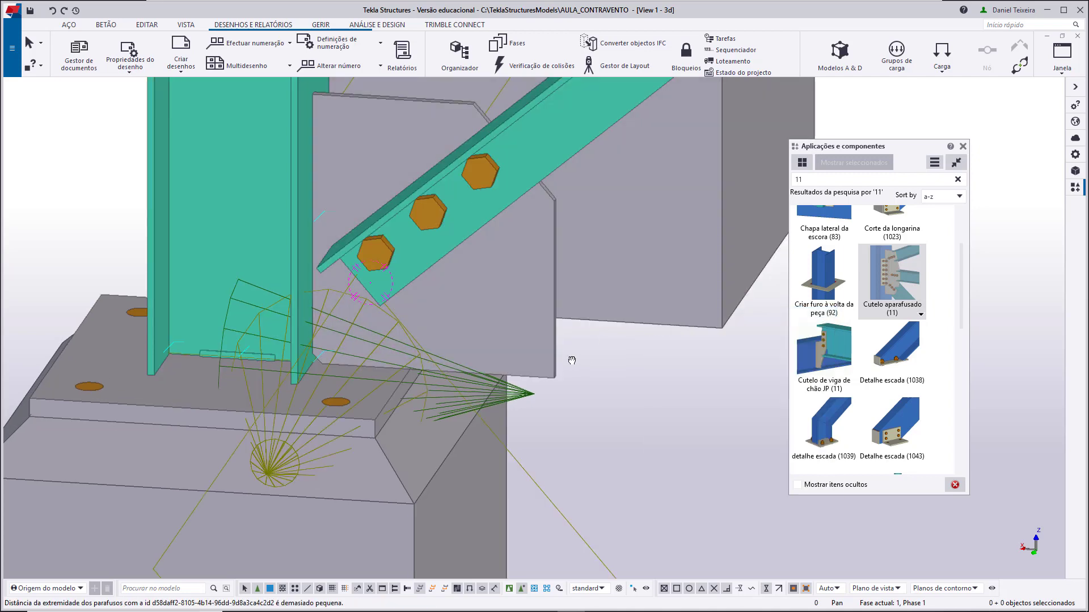
Change the position reference of the placed gusset's first-brace bolt group to Topo and update the connection
middle_click_drag(572, 361, 515, 298)
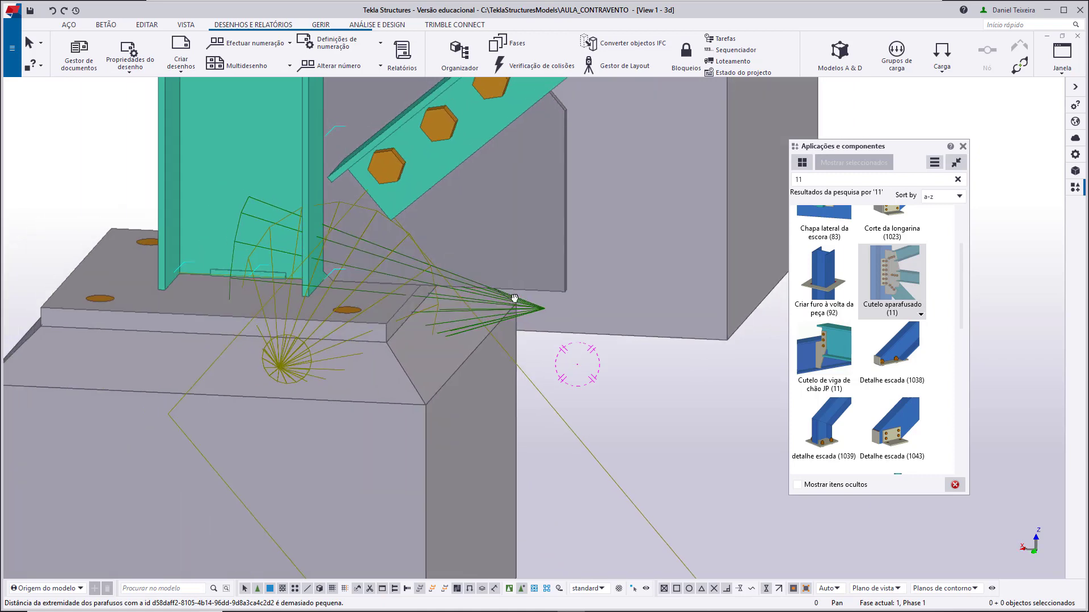
scroll(491, 229, "up", 2)
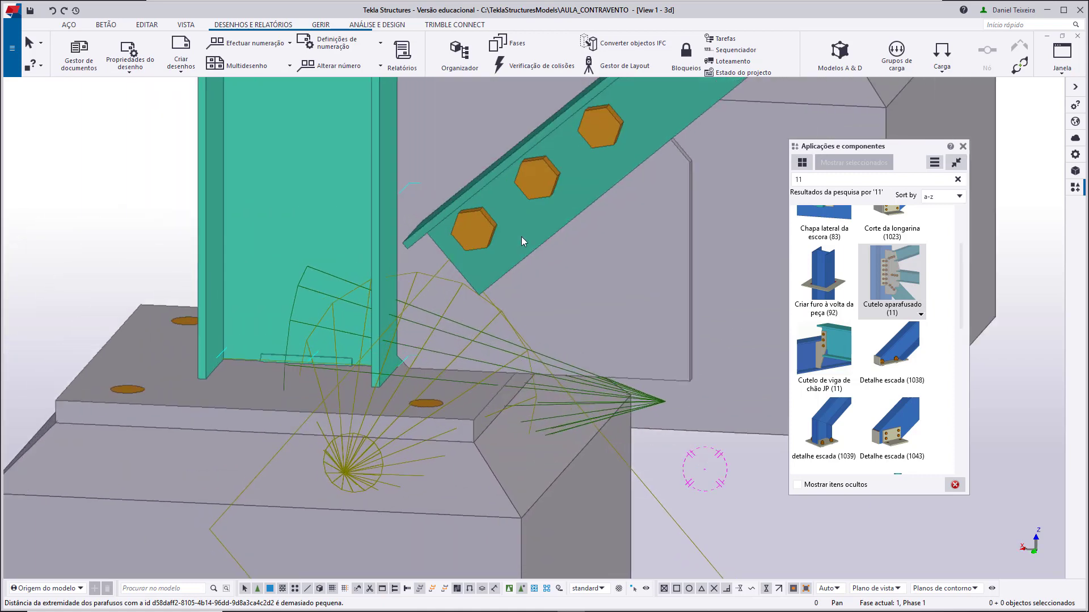
scroll(531, 241, "up", 2)
scroll(448, 312, "down", 2)
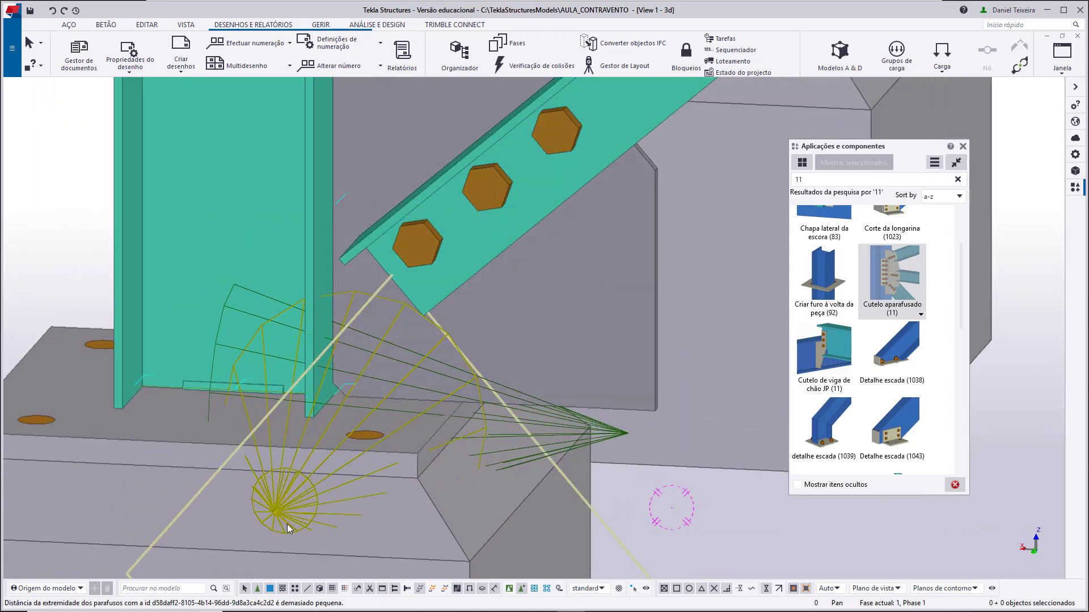
left_click(288, 525)
double_click(291, 508)
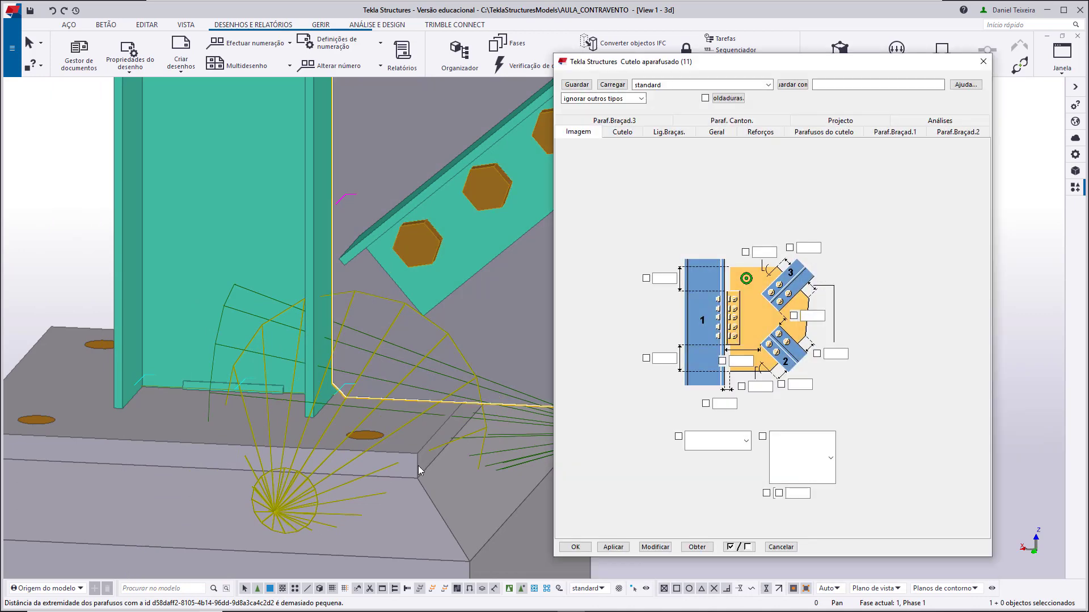
middle_click_drag(418, 465, 337, 459)
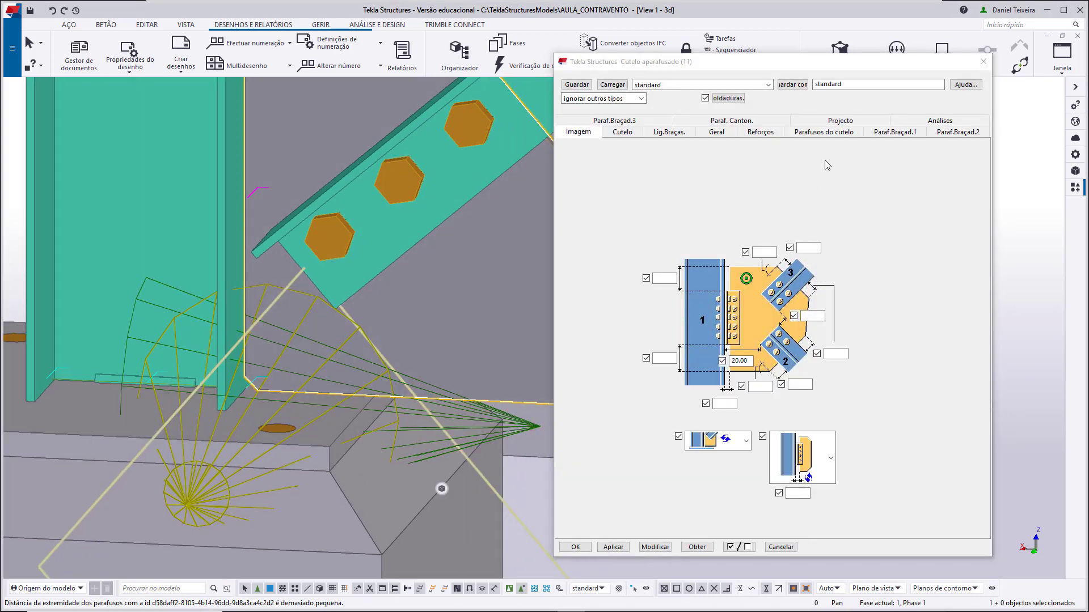
left_click(911, 135)
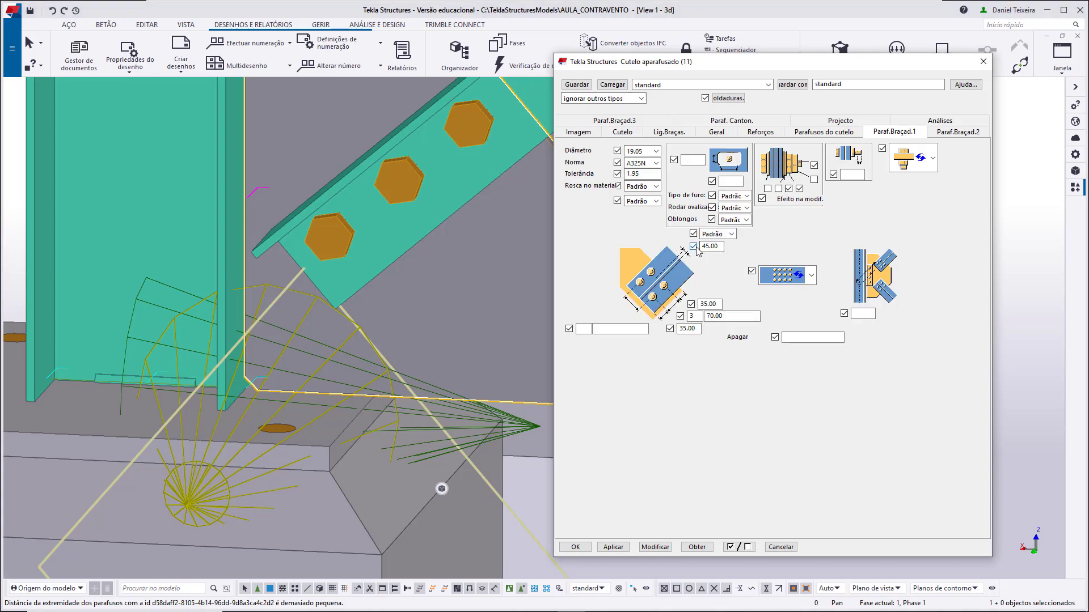
left_click(718, 235)
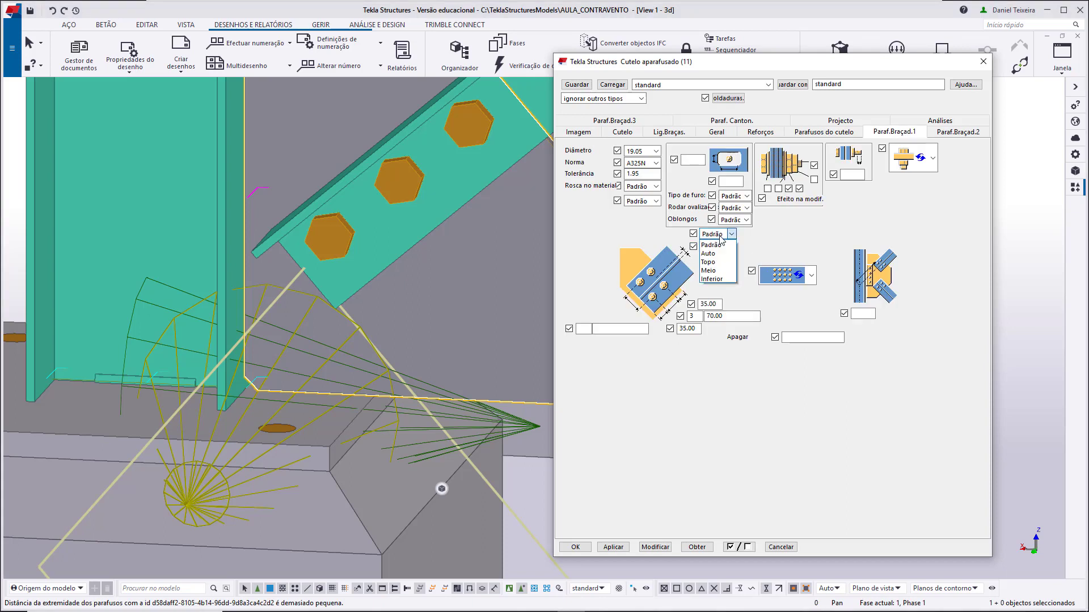
left_click(708, 262)
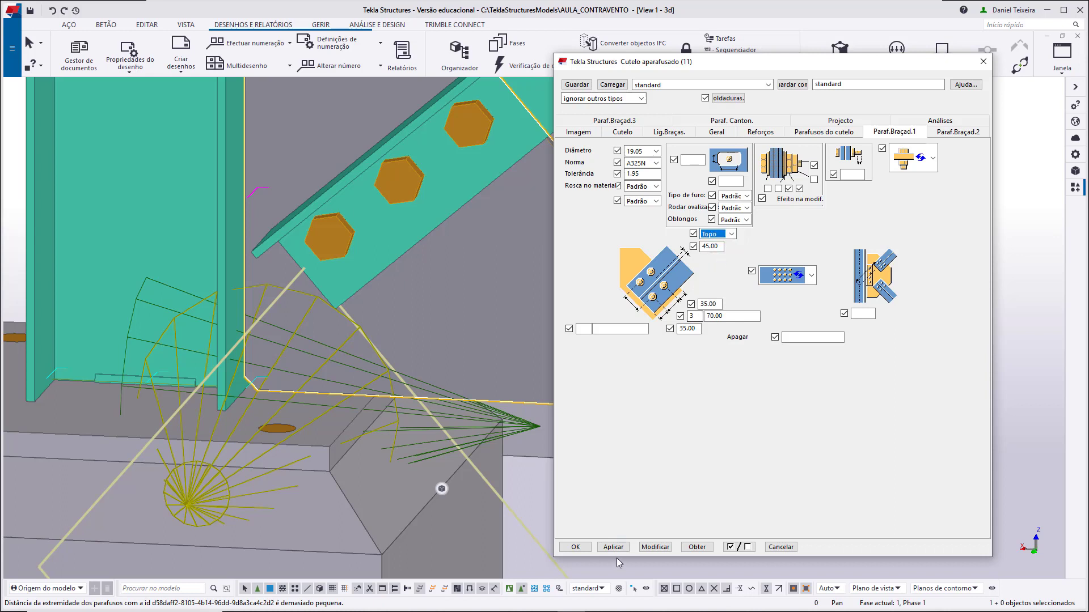
left_click(653, 547)
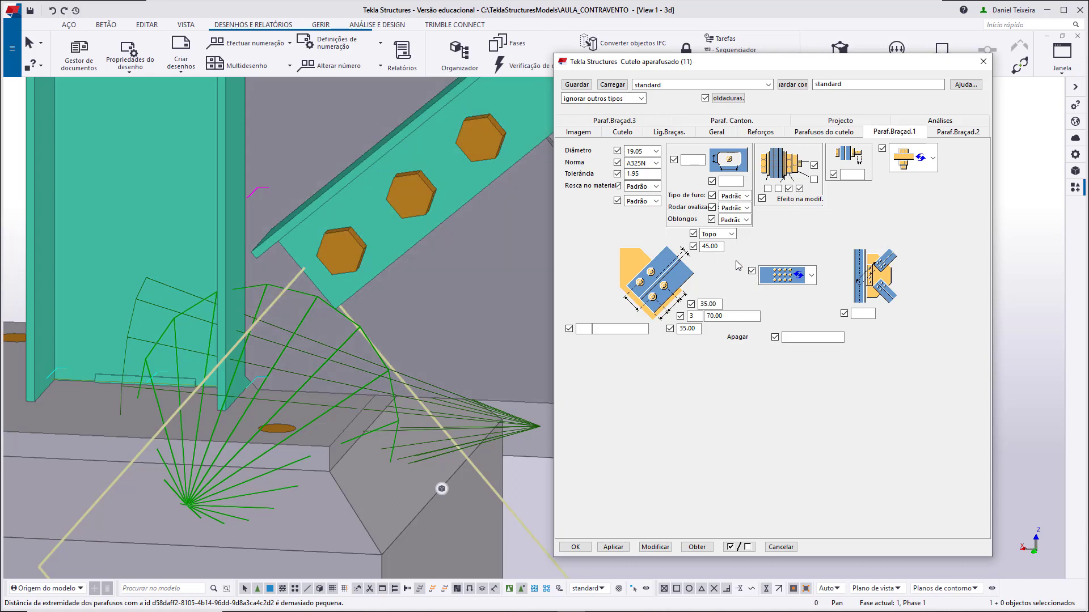
left_click(575, 548)
Examine the gusset plate and the brace's bolts at the column base
scroll(641, 329, "down", 5)
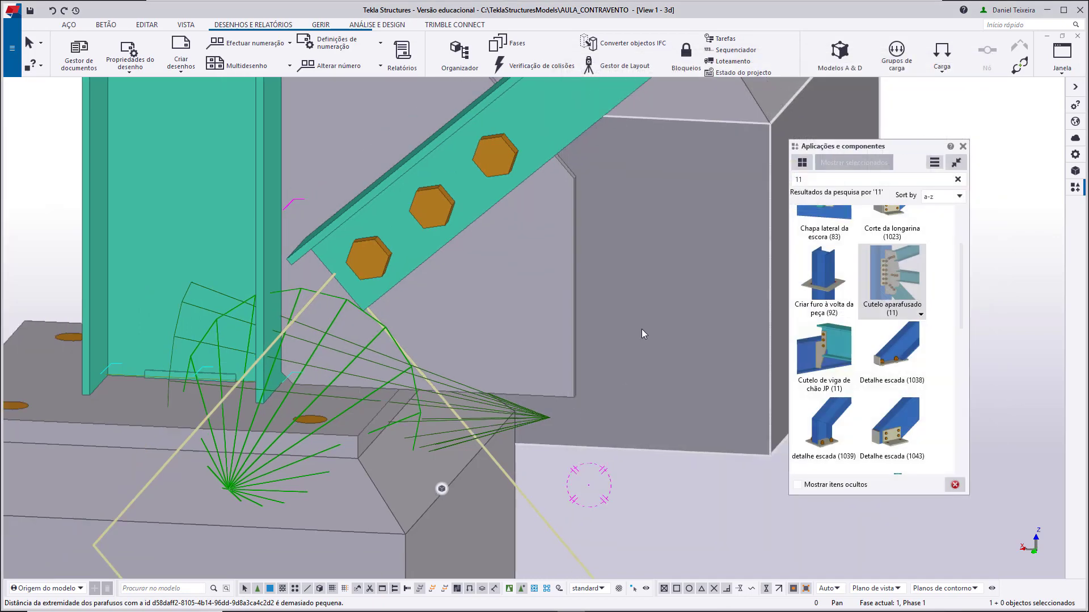
scroll(647, 349, "up", 3)
middle_click_drag(633, 378, 644, 363, "ctrl")
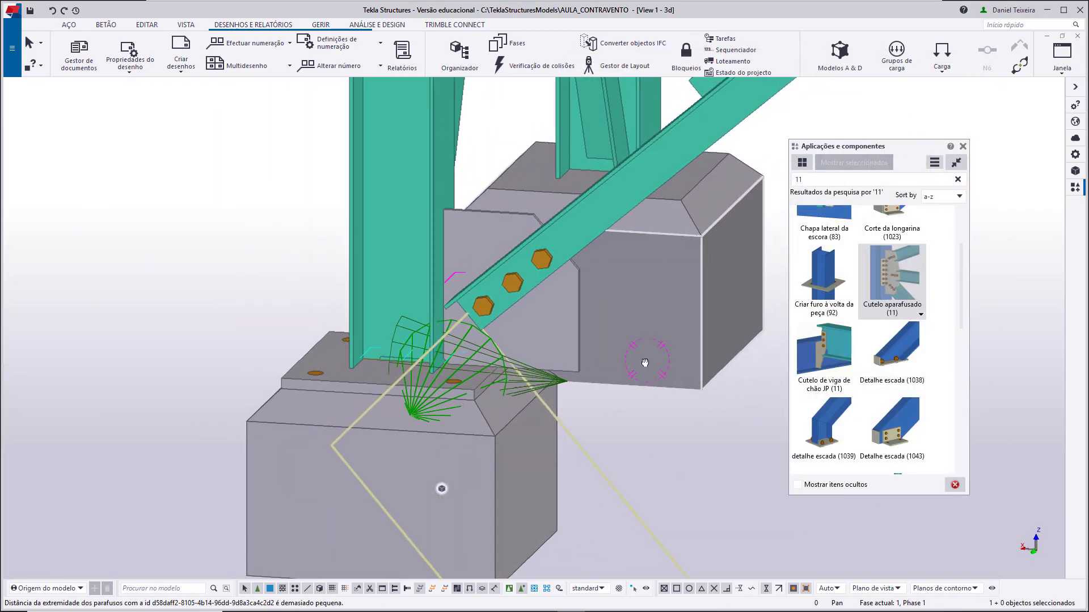
middle_click_drag(475, 372, 550, 356)
scroll(550, 355, "up", 2)
scroll(549, 355, "up", 3)
middle_click_drag(547, 319, 514, 351)
scroll(552, 291, "down", 1)
middle_click_drag(513, 248, 468, 254)
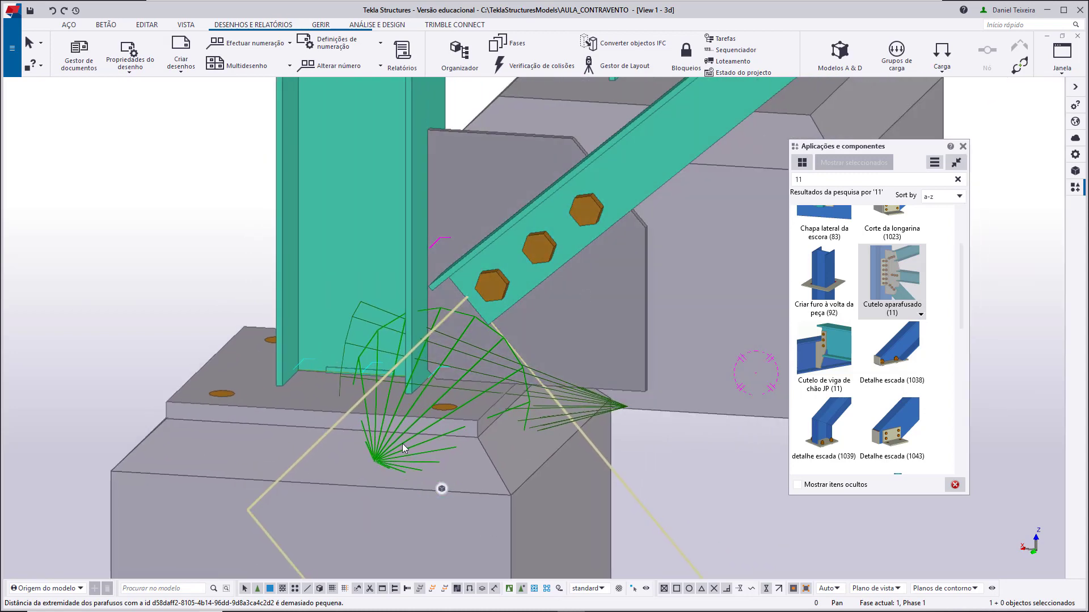
Set the gusset's edge offsets beside braces 2 and 3 to 10 mm in the placed connection's settings and update the connection
double_click(384, 460)
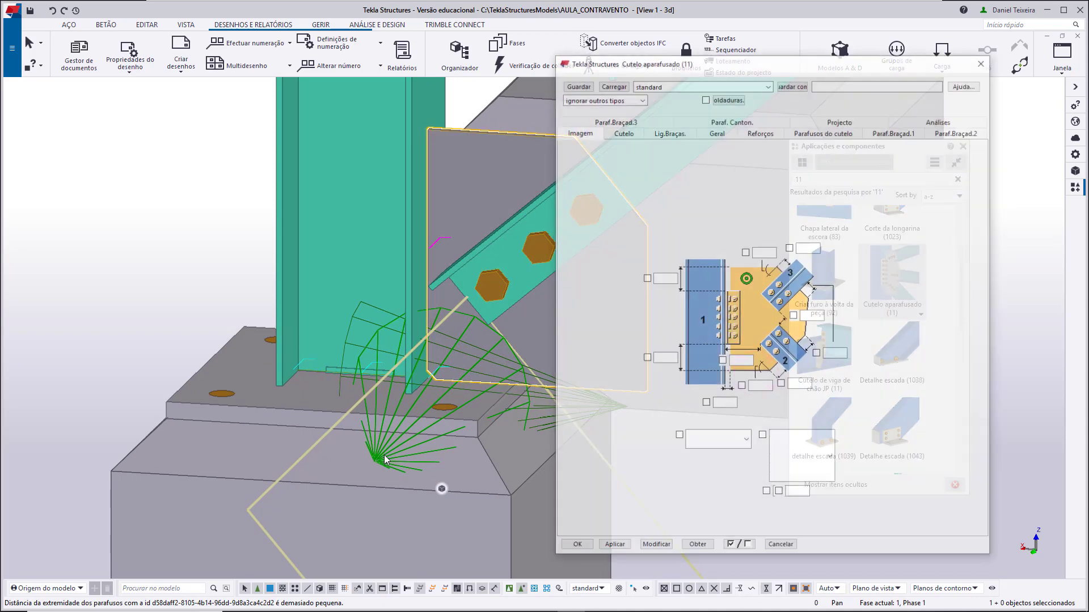
middle_click_drag(459, 440, 234, 390)
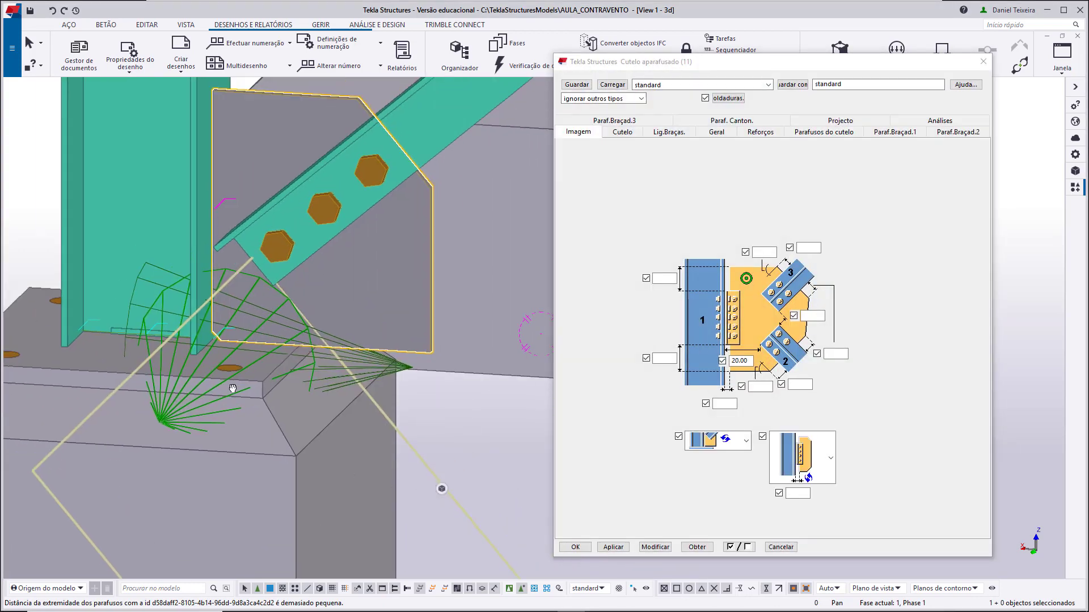
middle_click_drag(298, 382, 341, 387)
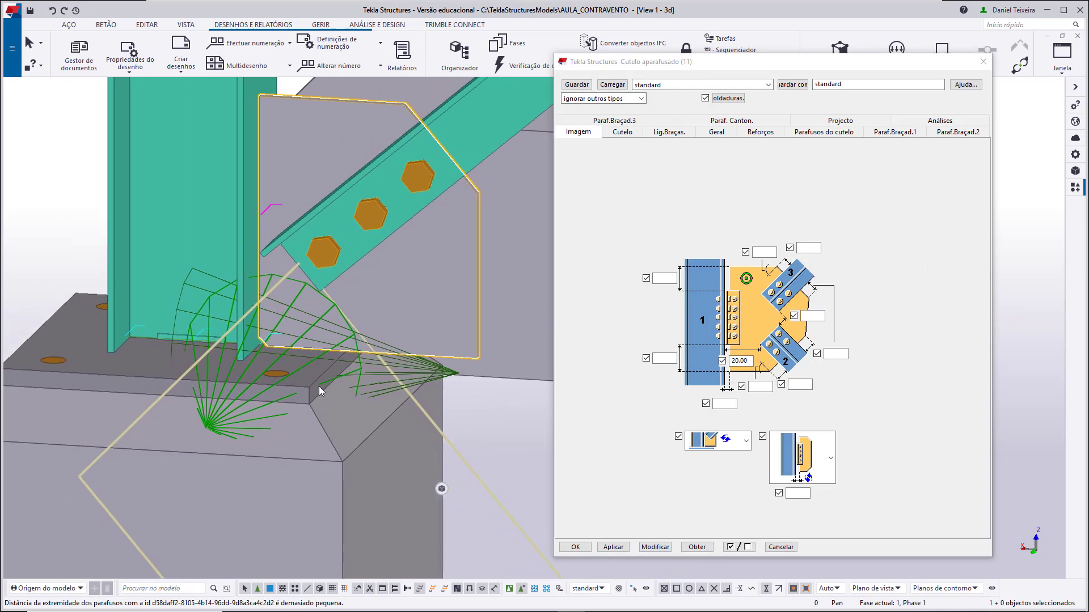
scroll(420, 205, "up", 5)
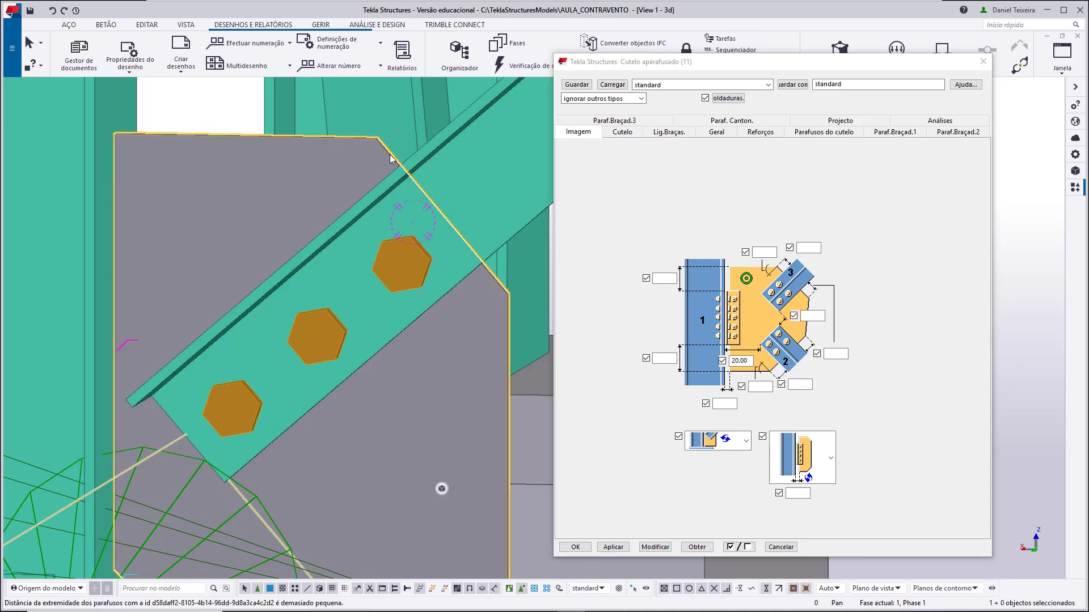
middle_click_drag(487, 267, 437, 195)
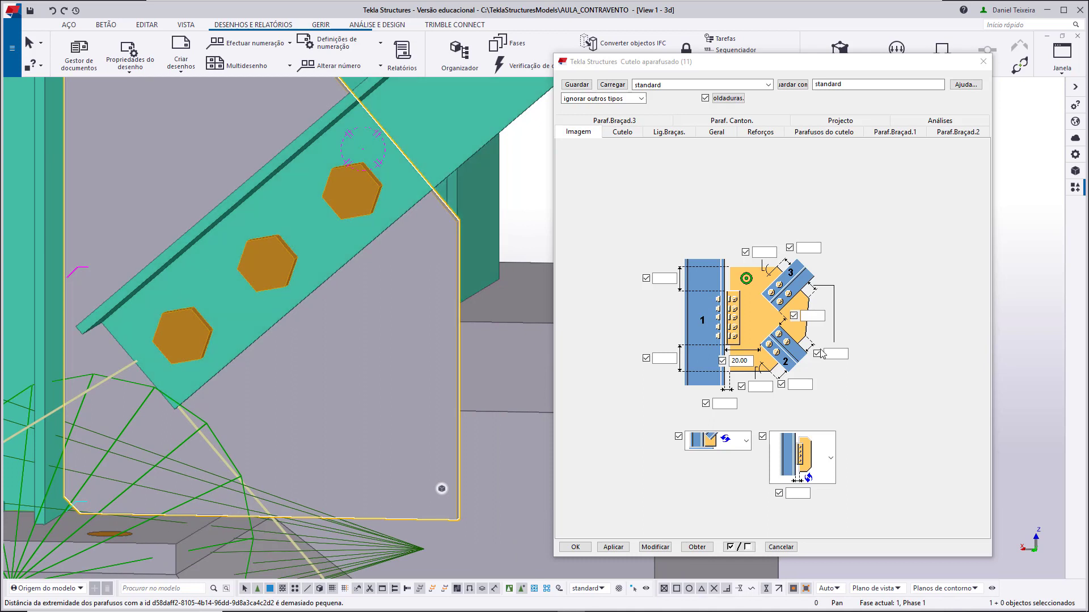
left_click(804, 385)
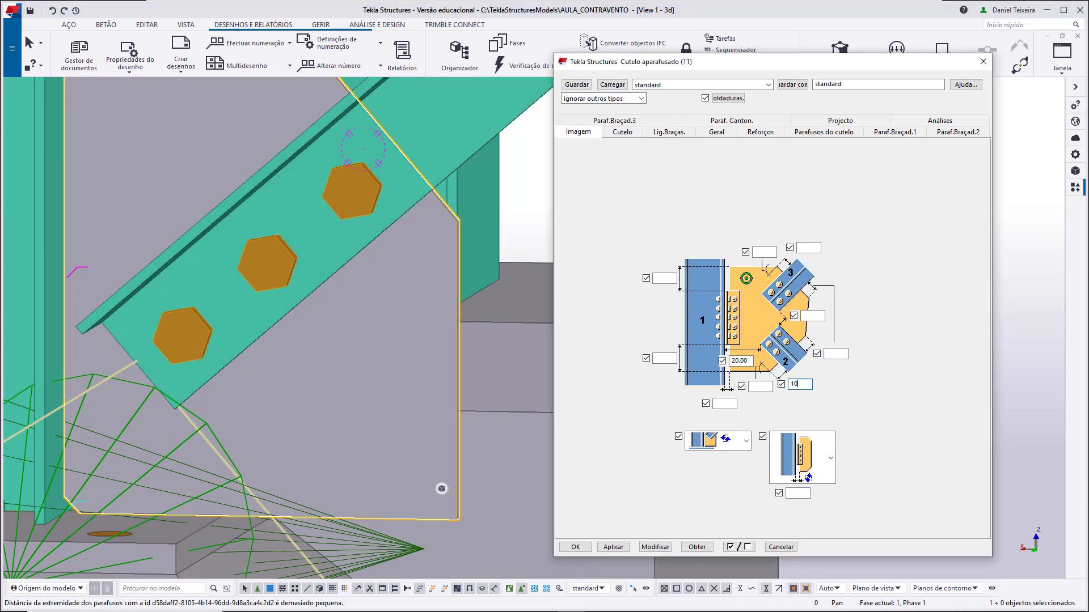
type("10")
left_click(811, 249)
middle_click_drag(430, 366, 454, 338)
scroll(455, 338, "down", 3)
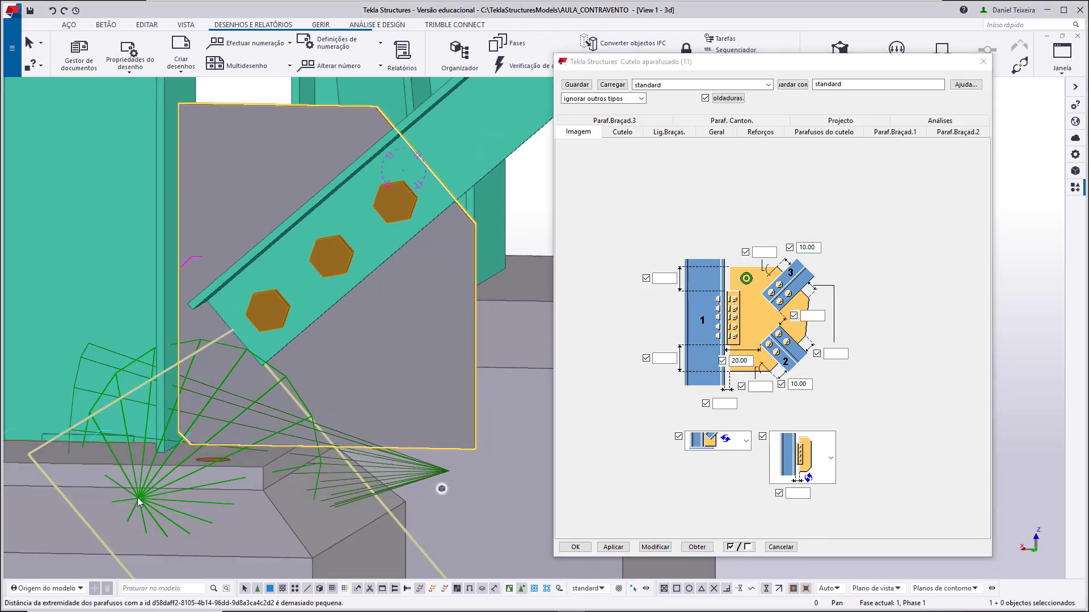
left_click(657, 548)
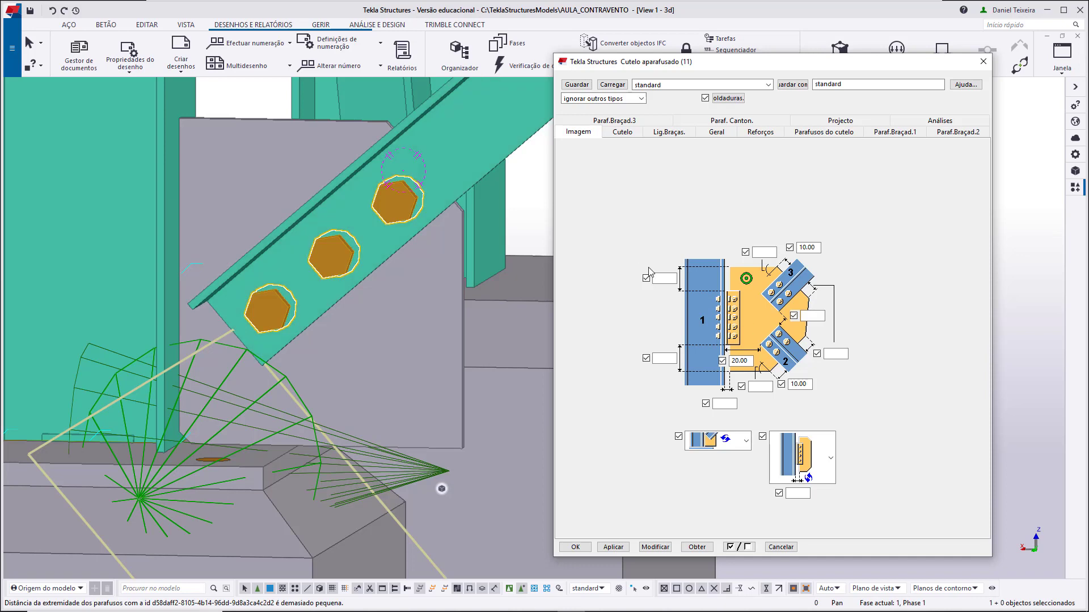
Try a 50 mm clearance between the column and the brace in the gusset connection and update it
middle_click_drag(355, 275, 401, 264)
middle_click_drag(297, 308, 322, 306, "ctrl")
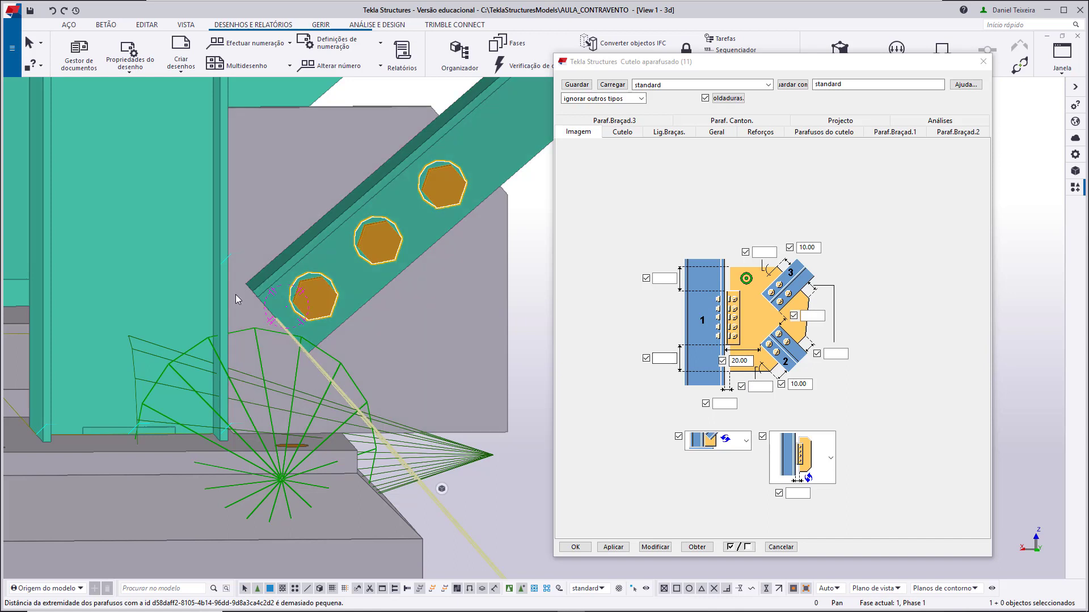
double_click(752, 363)
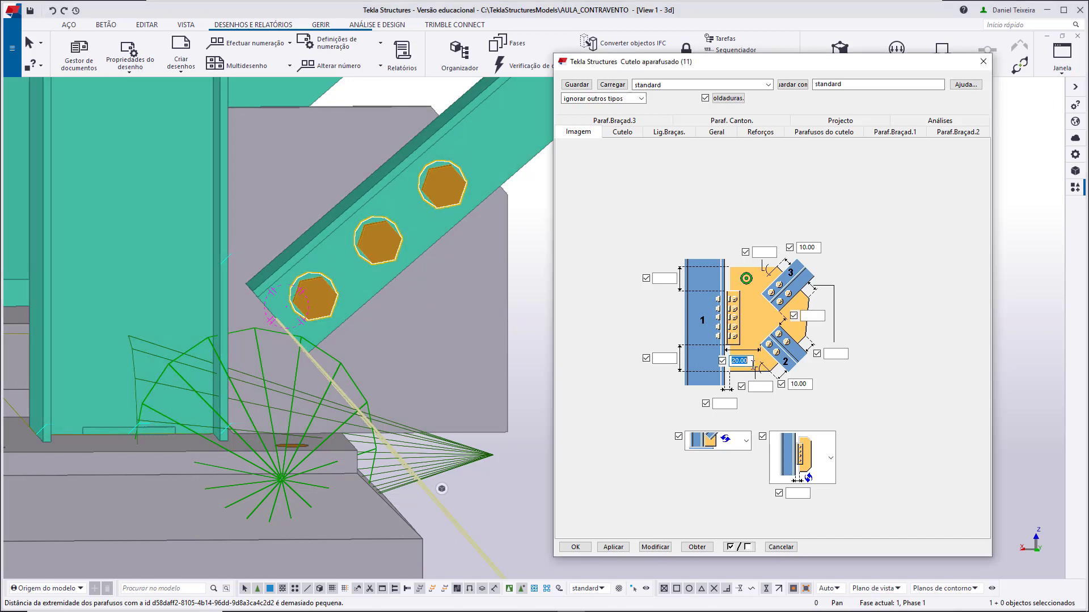
type("50")
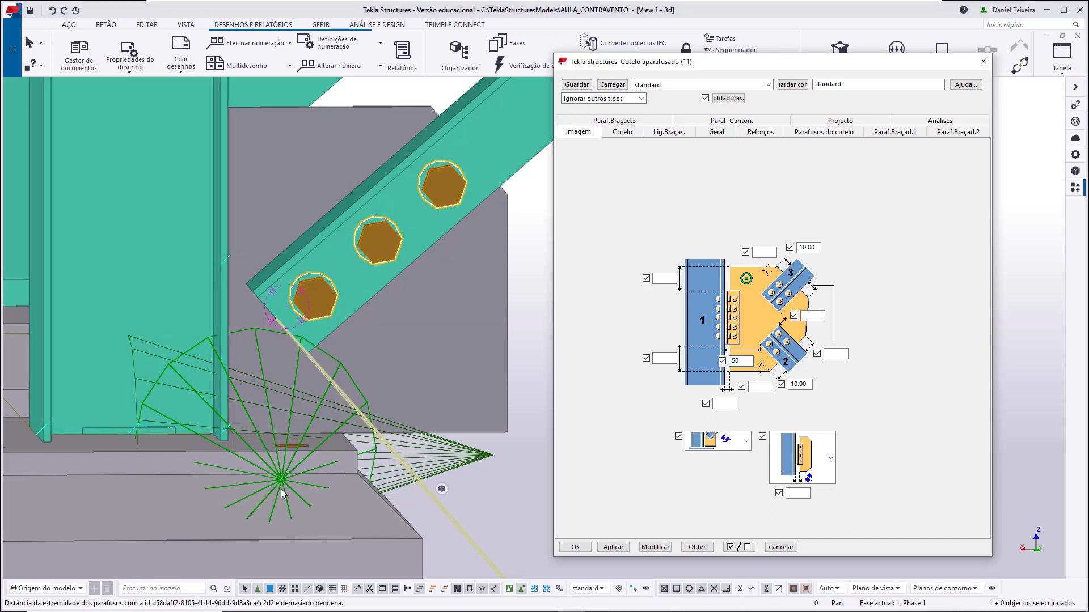
left_click(282, 482)
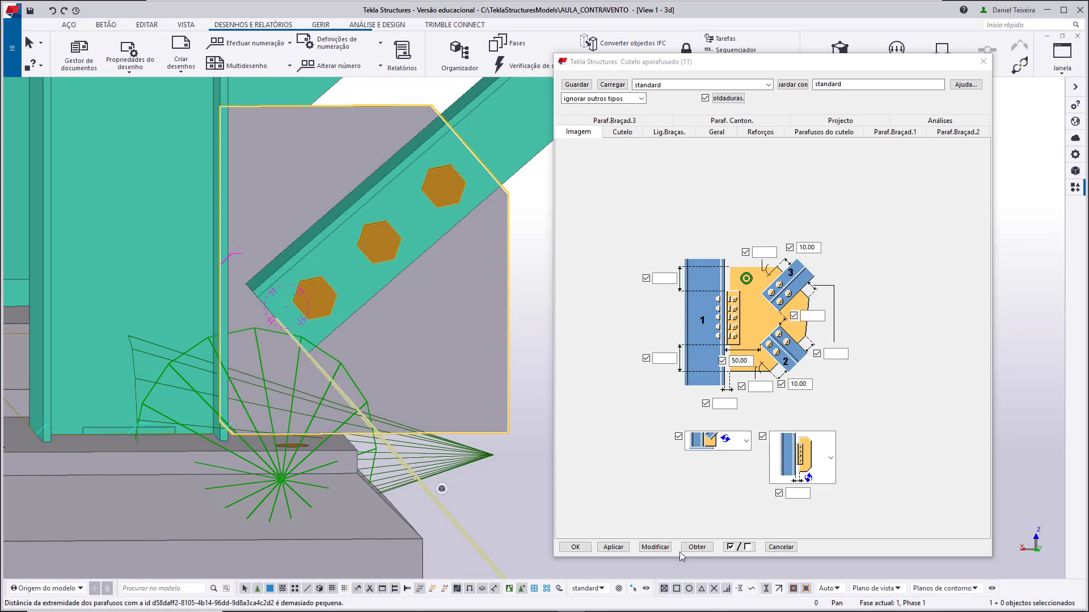
left_click(658, 548)
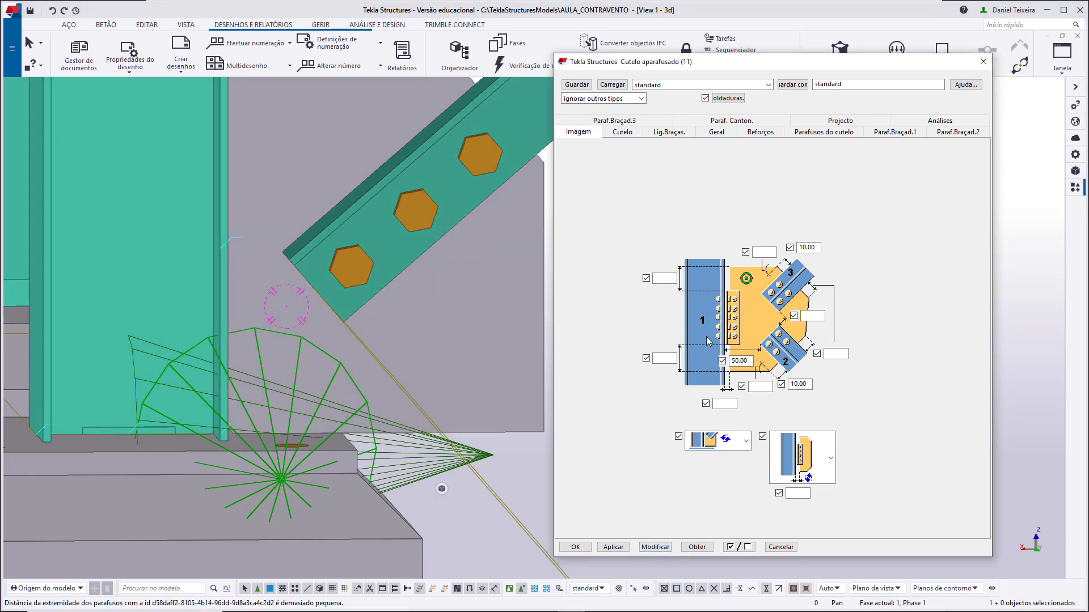
Set the clearance between the column and the brace to 20 mm and update the gusset connection
left_click(749, 362)
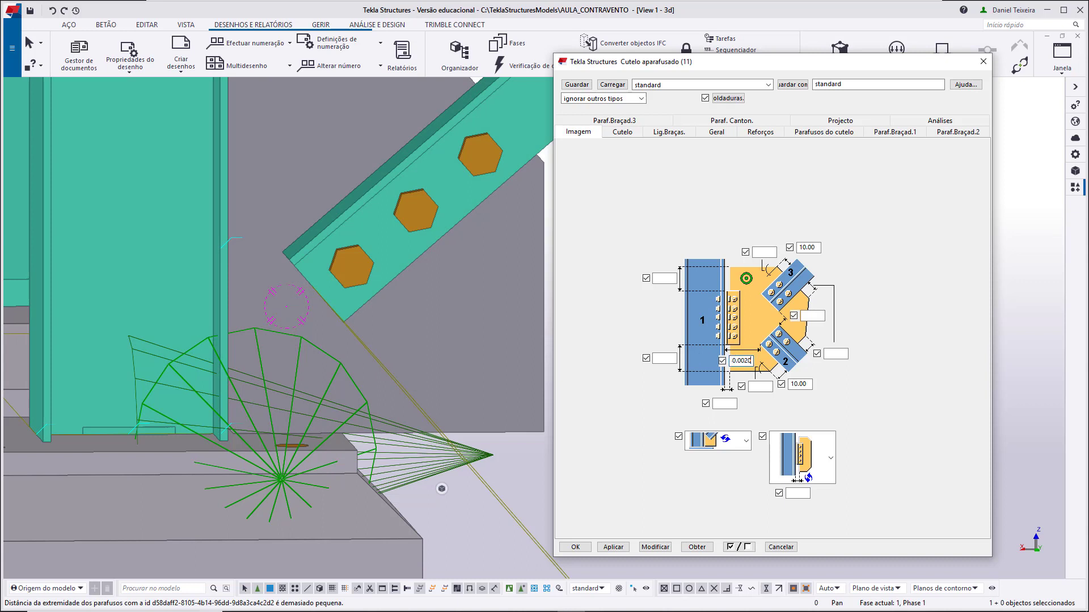
double_click(742, 361)
type("20")
left_click(655, 548)
left_click(437, 414)
Examine the updated gusset plate and the bolted brace end at the column base from several angles
scroll(467, 315, "down", 5)
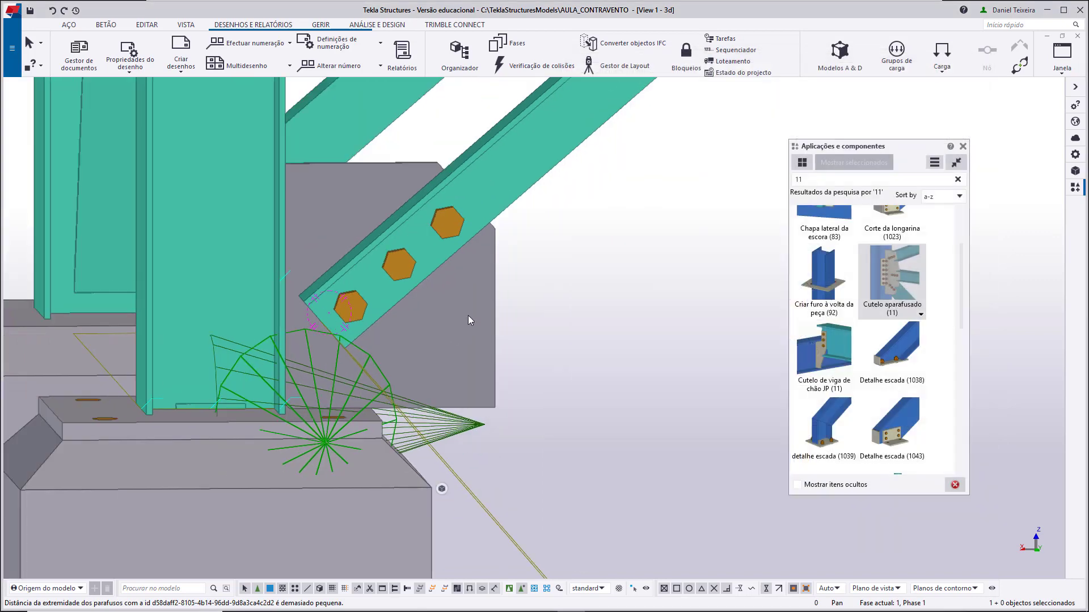
middle_click_drag(536, 297, 502, 311, "ctrl")
scroll(627, 222, "down", 3)
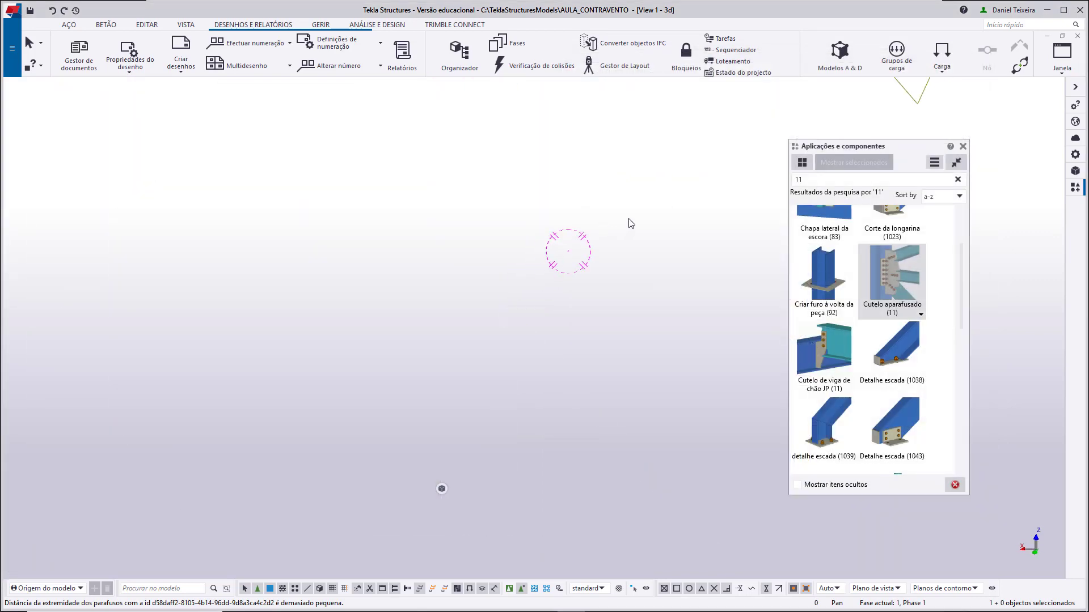
middle_click_drag(711, 174, 481, 318)
middle_click_drag(613, 148, 539, 227)
scroll(538, 165, "up", 5)
scroll(536, 159, "up", 5)
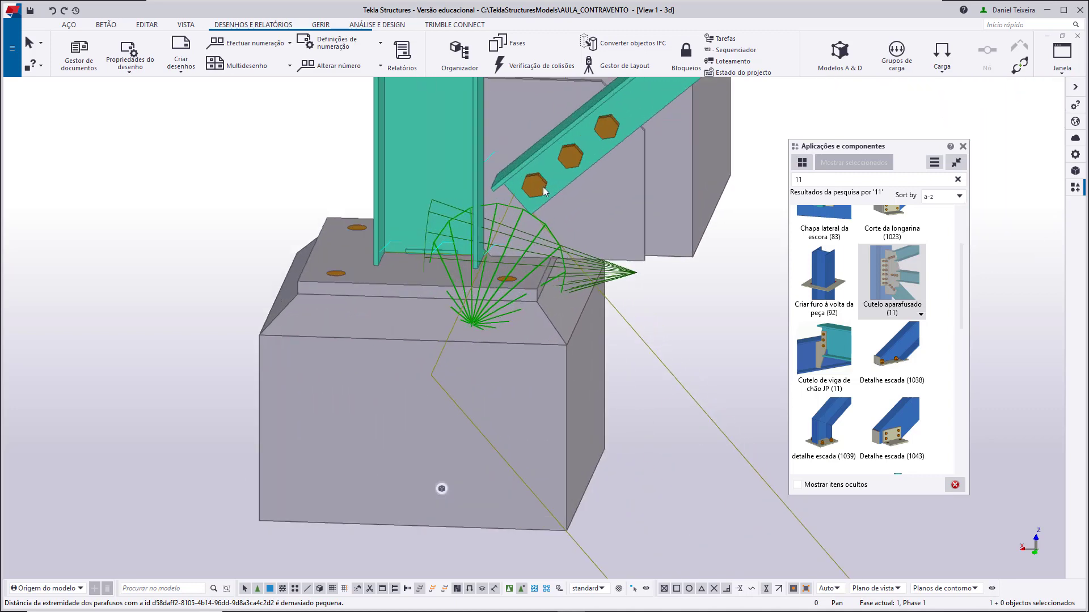
middle_click_drag(549, 206, 525, 226, "ctrl")
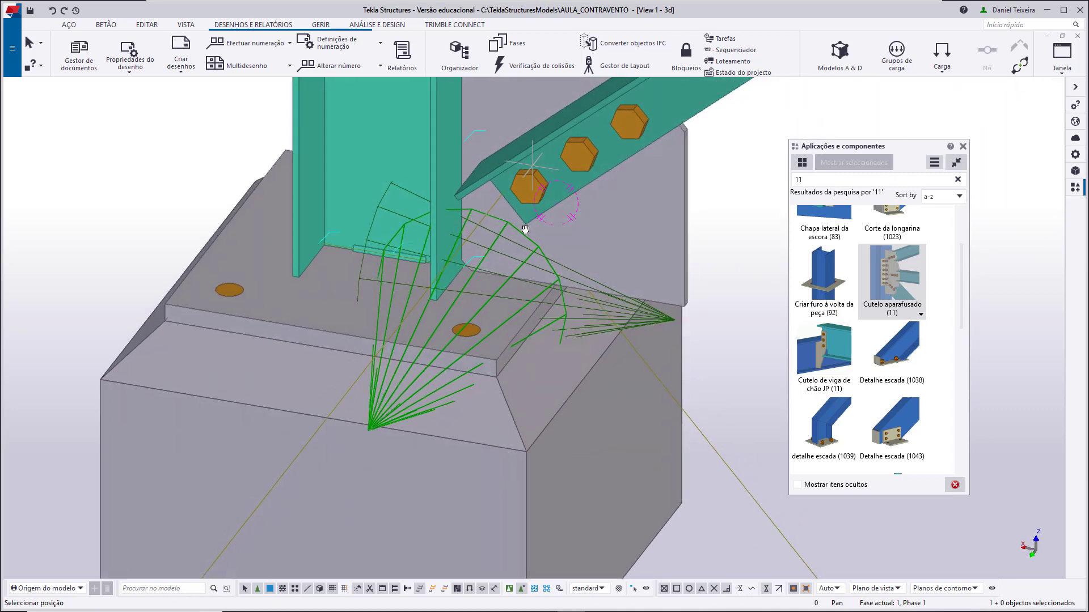
scroll(579, 257, "up", 1)
scroll(579, 257, "down", 2)
middle_click_drag(583, 253, 532, 270)
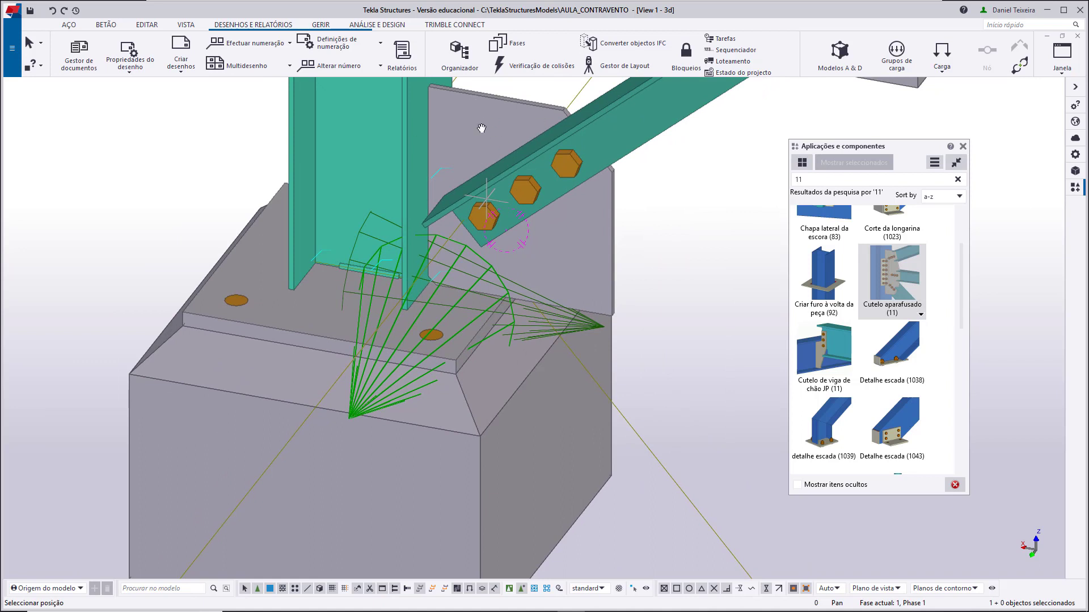
Inspect the gusset plate's corner handles and the options available for its connection component
left_click(610, 314)
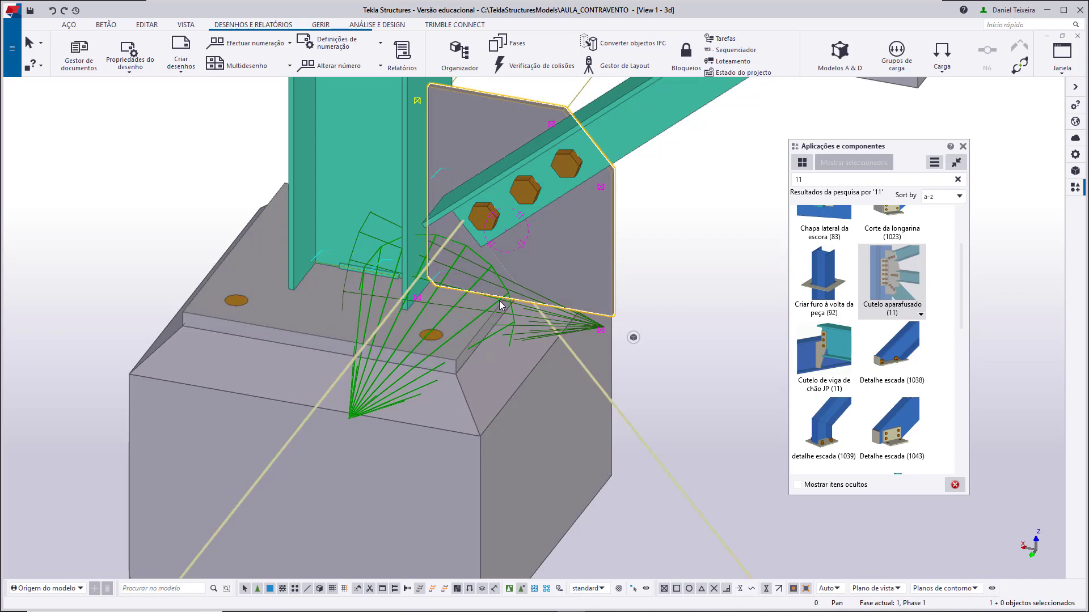
middle_click_drag(443, 310, 441, 411, "ctrl")
scroll(506, 291, "up", 4)
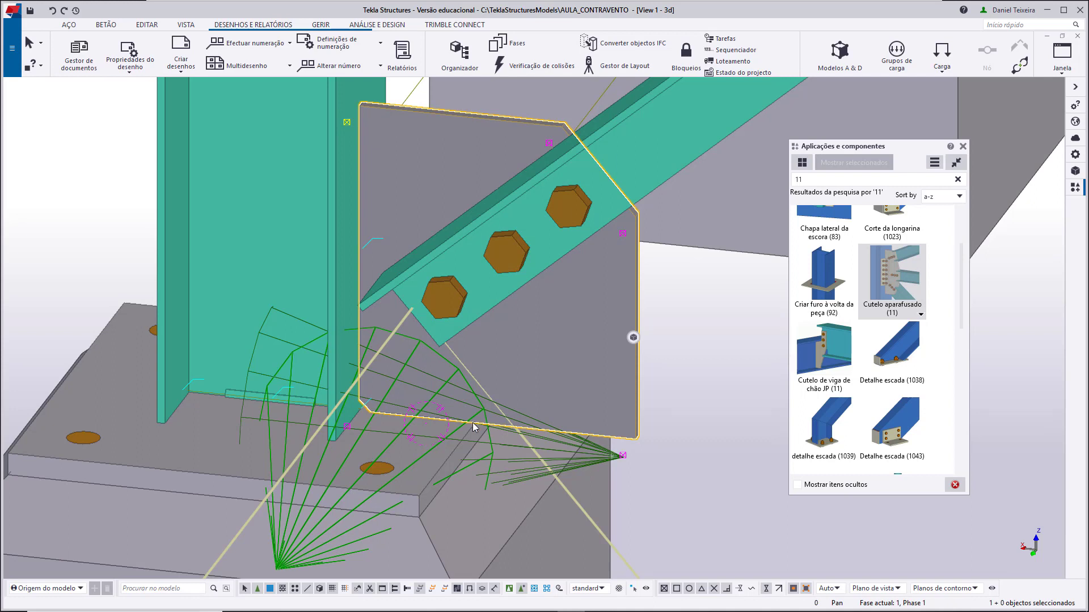
left_click(623, 456)
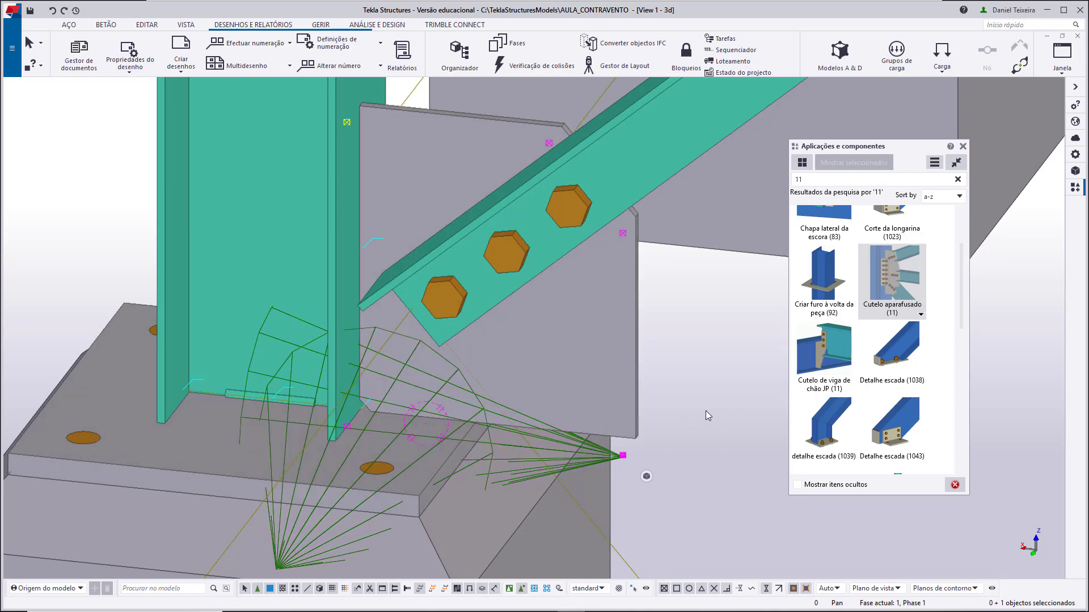
left_click(525, 367)
right_click(319, 460)
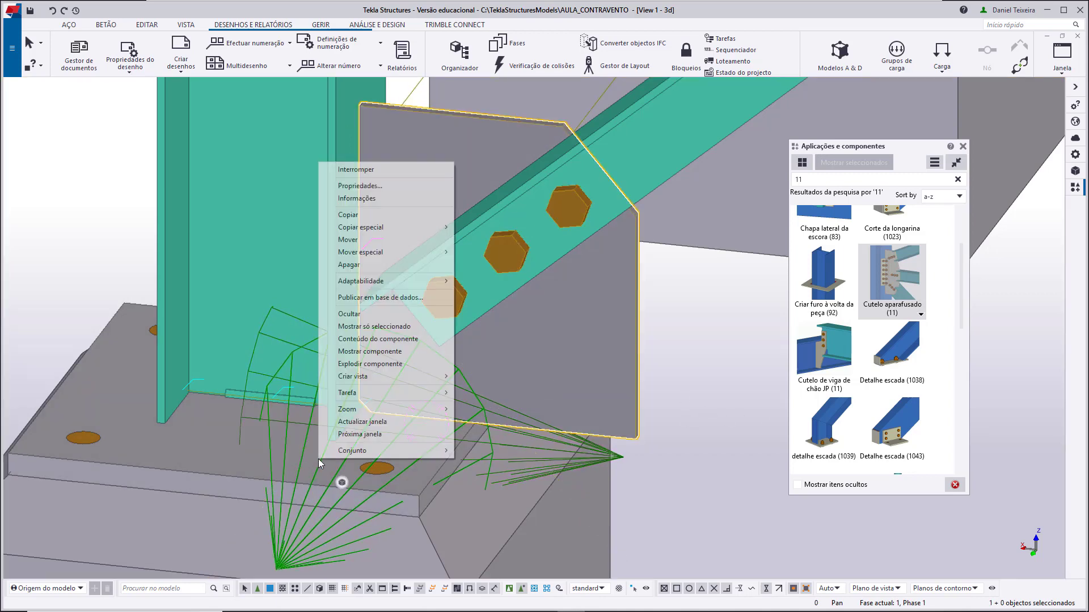
left_click(365, 364)
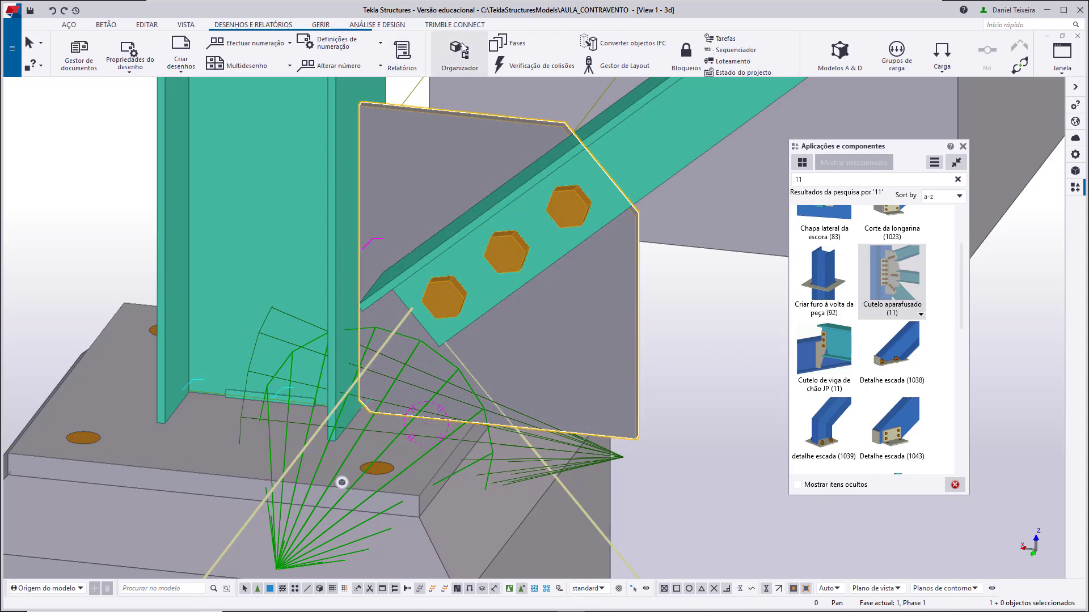
Measure the horizontal distance from the base plate's outer edge to the column flange beneath the gusset
left_click(147, 24)
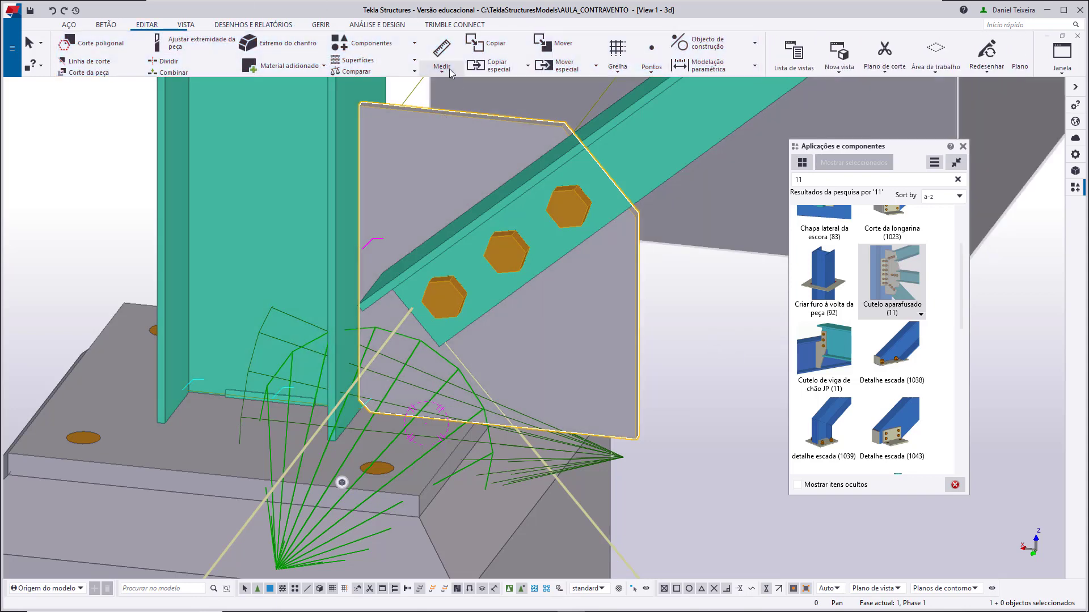
left_click(443, 51)
scroll(411, 397, "up", 4)
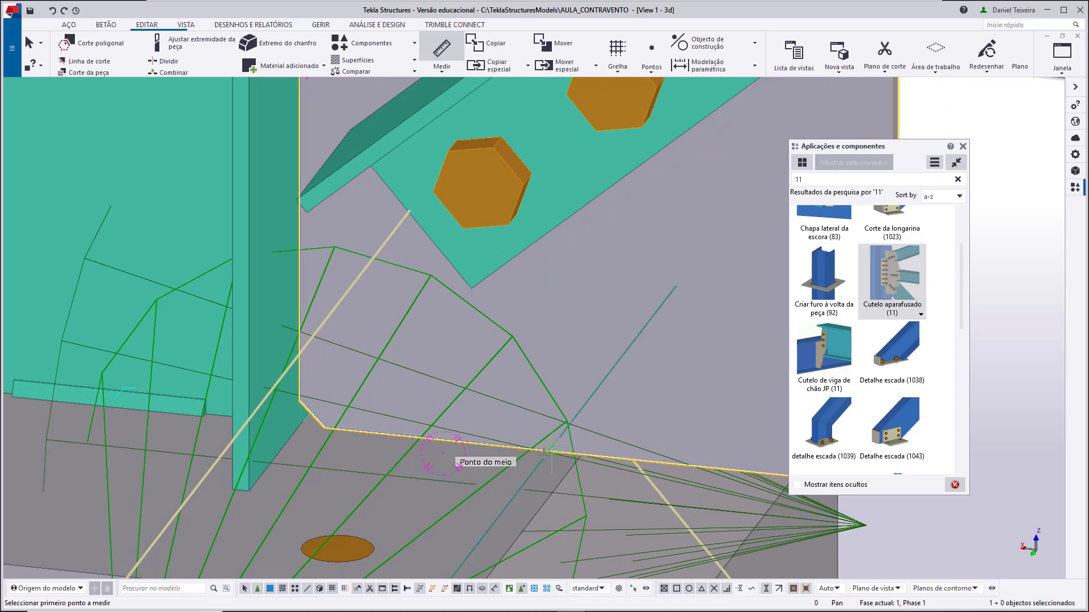
scroll(546, 451, "up", 3)
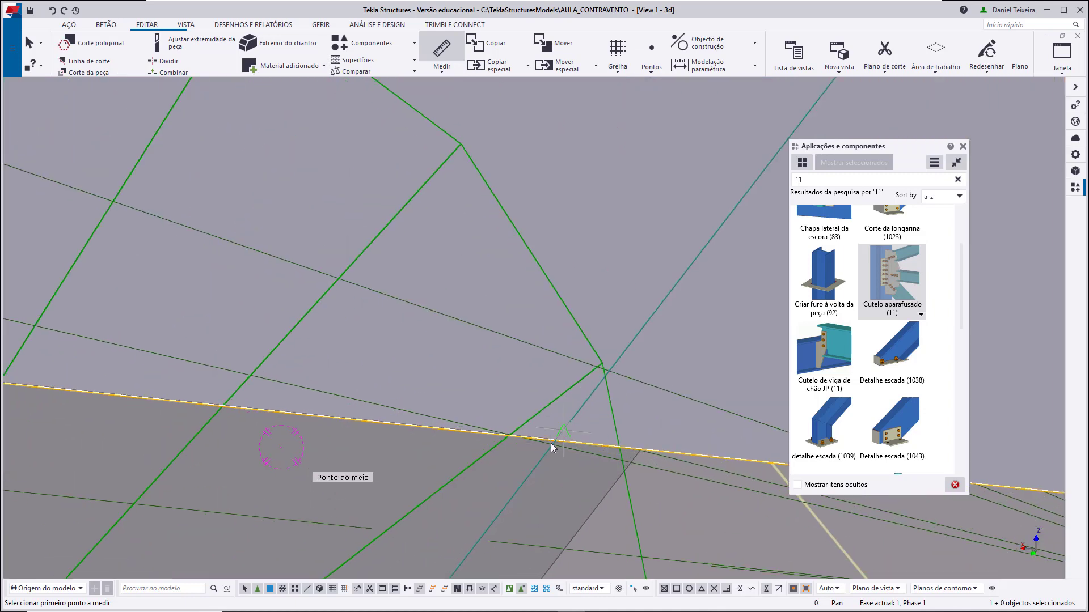
left_click(553, 448)
scroll(227, 354, "down", 3)
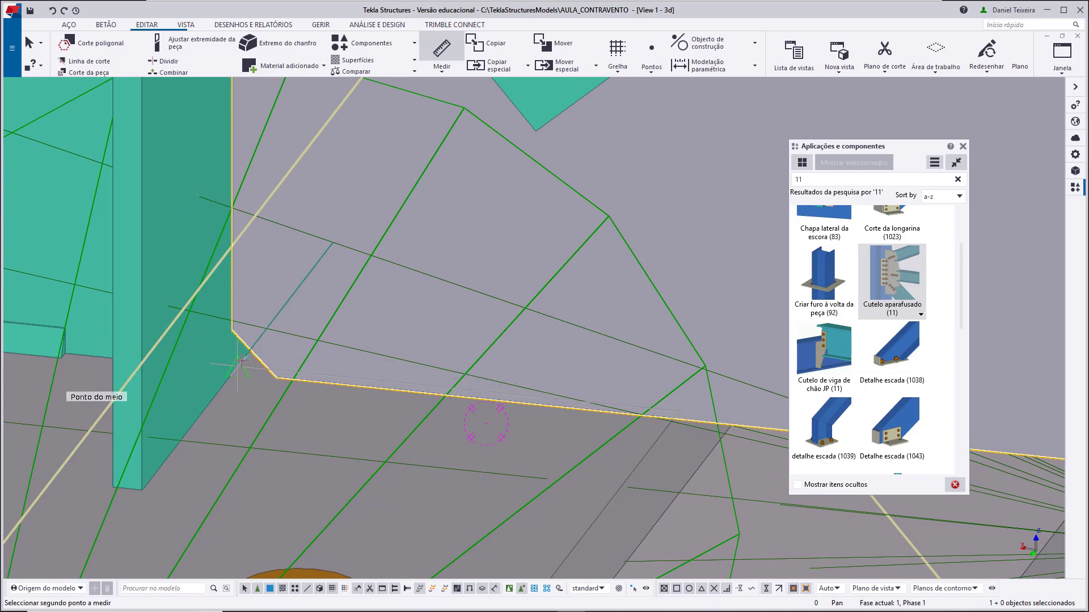
left_click(240, 365)
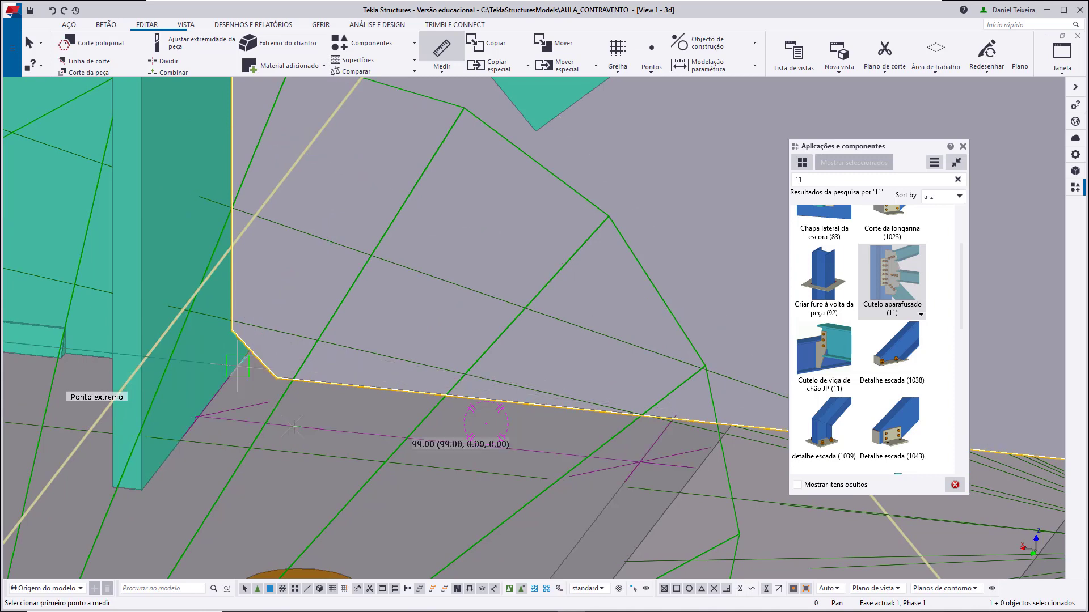
right_click(448, 368)
left_click(458, 375)
scroll(444, 340, "down", 4)
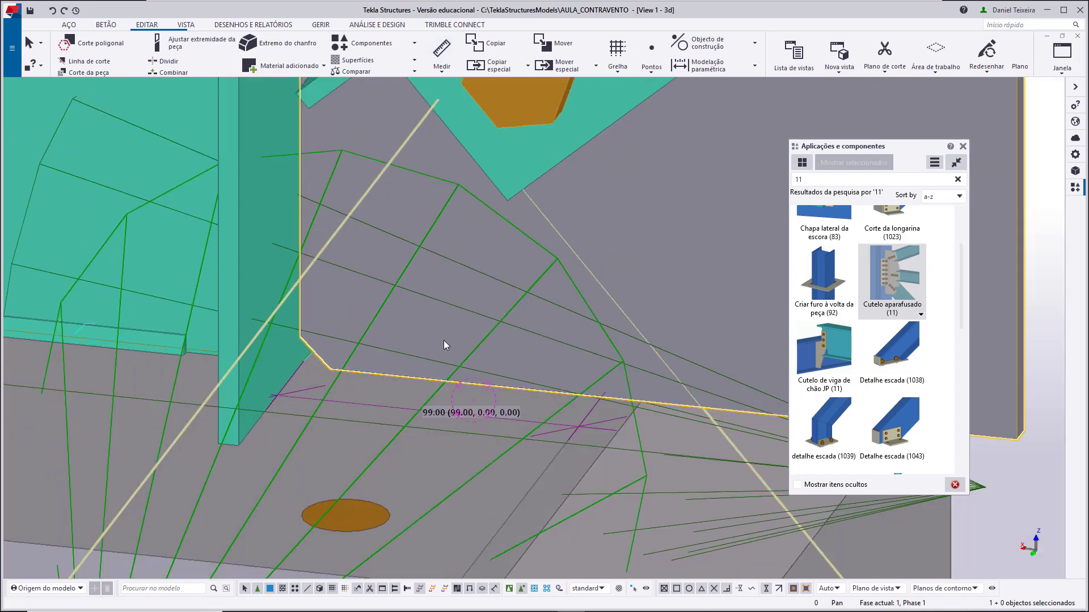
middle_click_drag(551, 328, 486, 316)
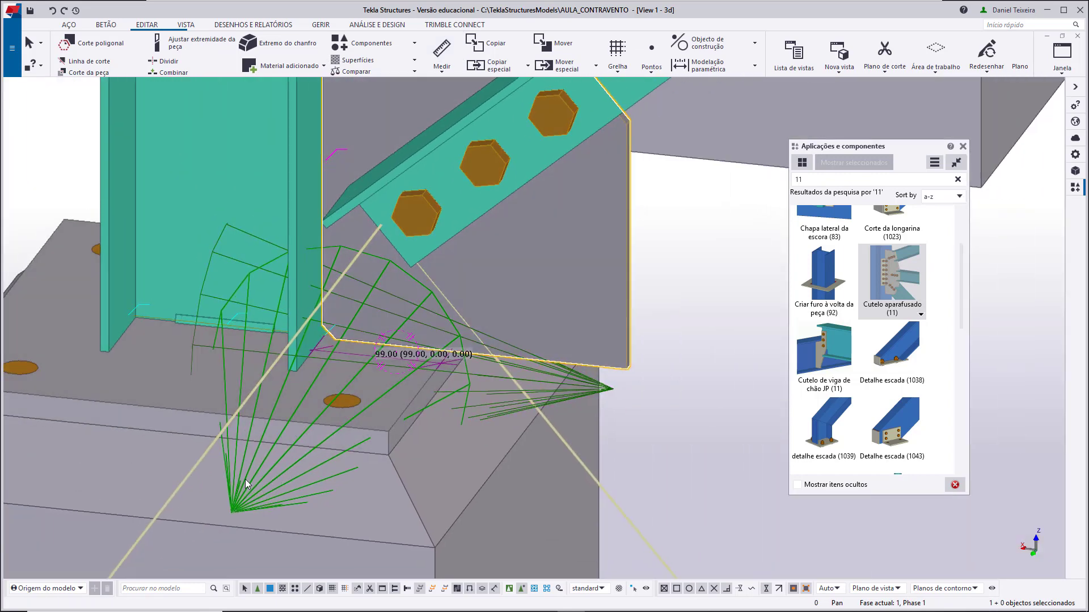
Set the length of the gusset plate's lower edge to 99 mm and update the connection
double_click(892, 280)
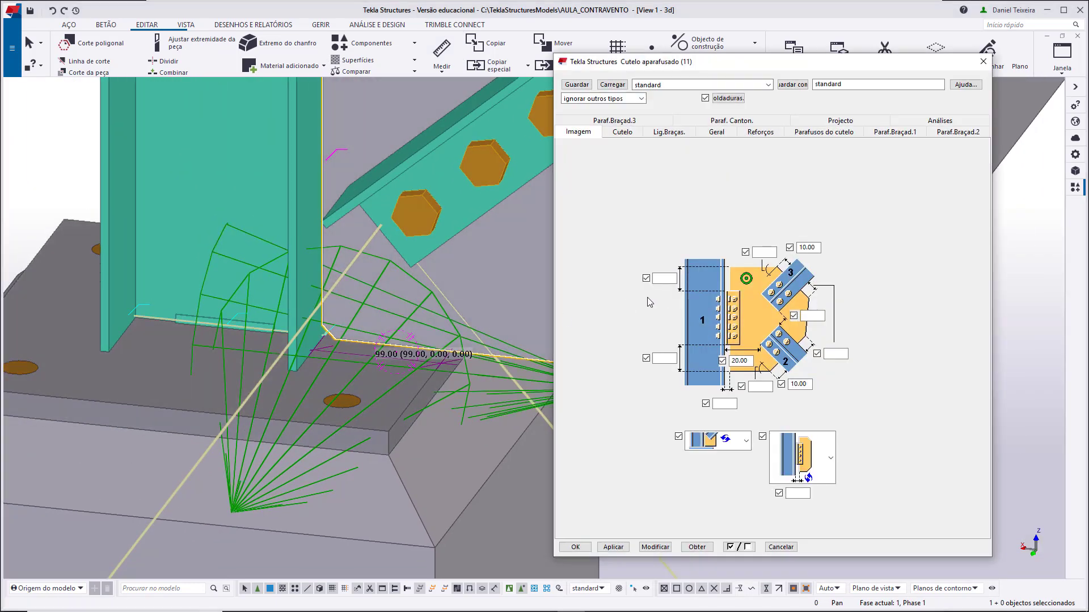
left_click(622, 132)
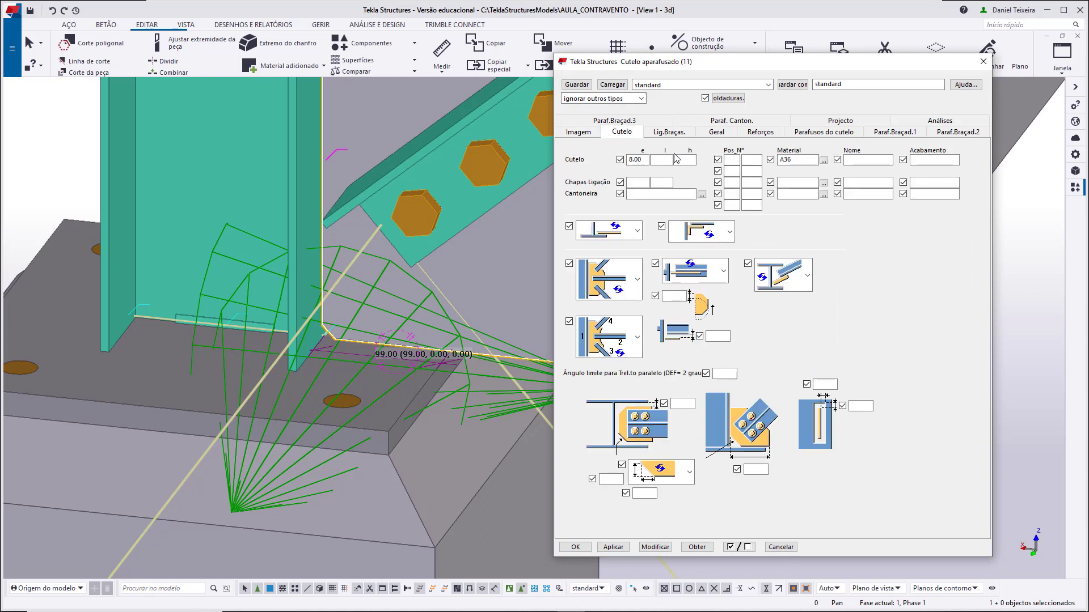
left_click(756, 469)
left_click(655, 547)
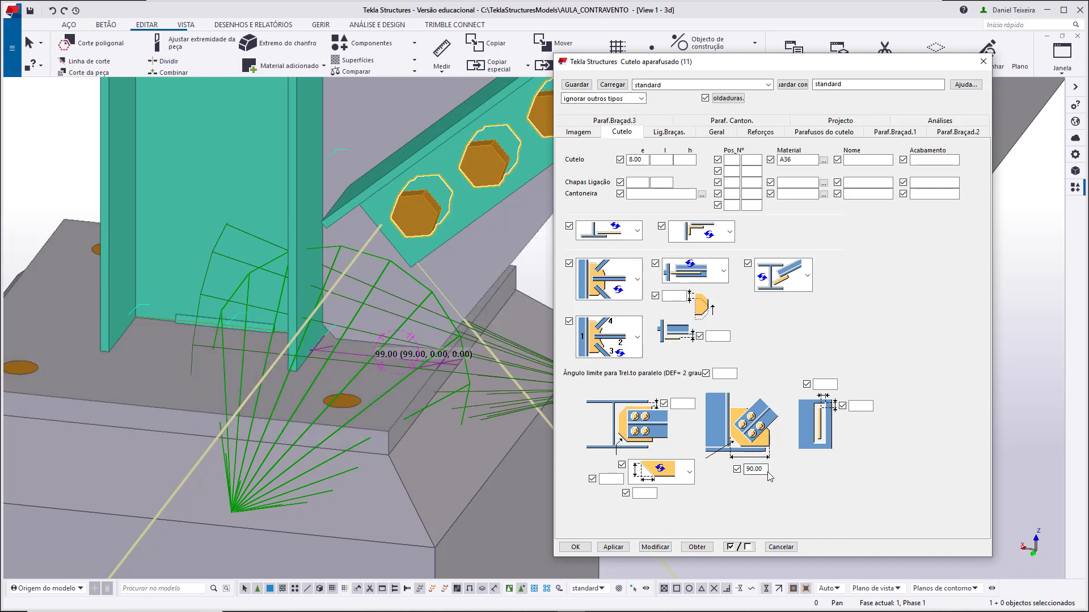
double_click(754, 469)
type("99")
left_click(657, 547)
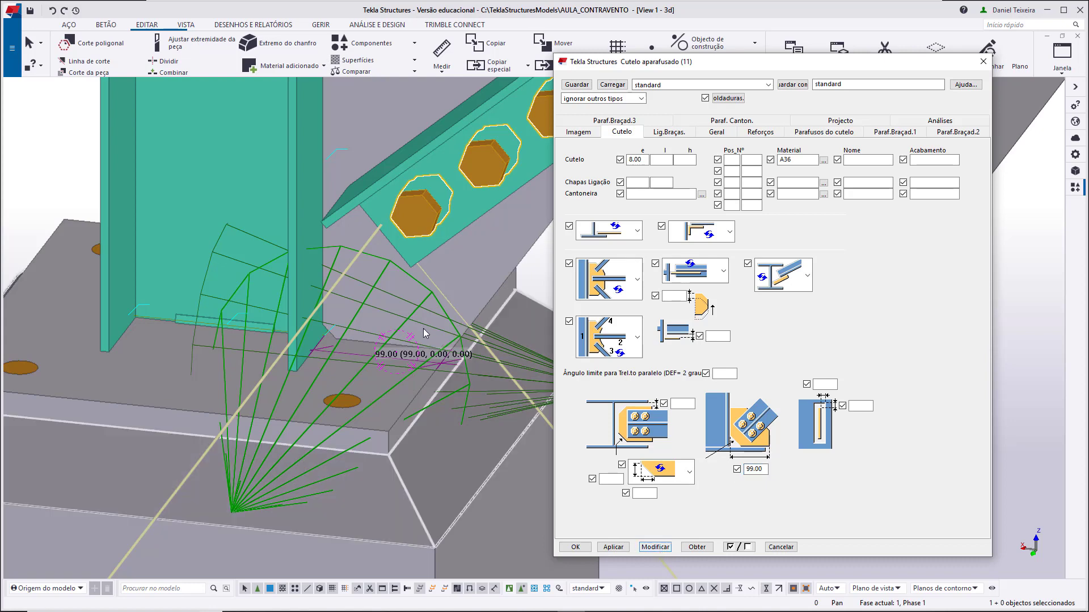
Set the gusset's inner corner chamfer to 20 mm horizontally and 20 mm vertically, update the connection and close its settings
middle_click_drag(437, 333, 376, 424)
scroll(359, 389, "up", 2)
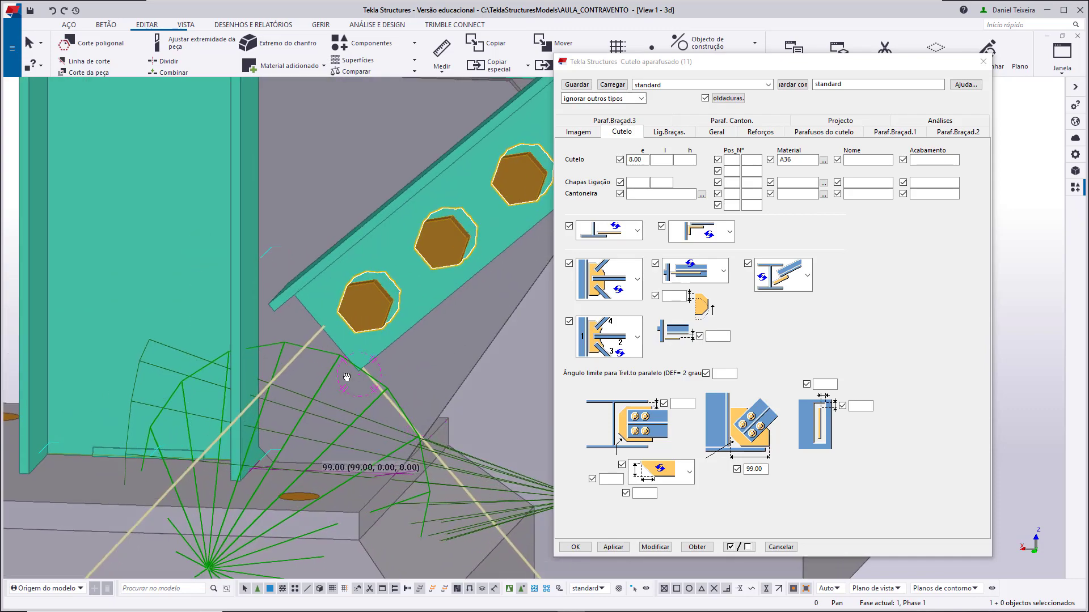
middle_click_drag(346, 377, 400, 351, "ctrl")
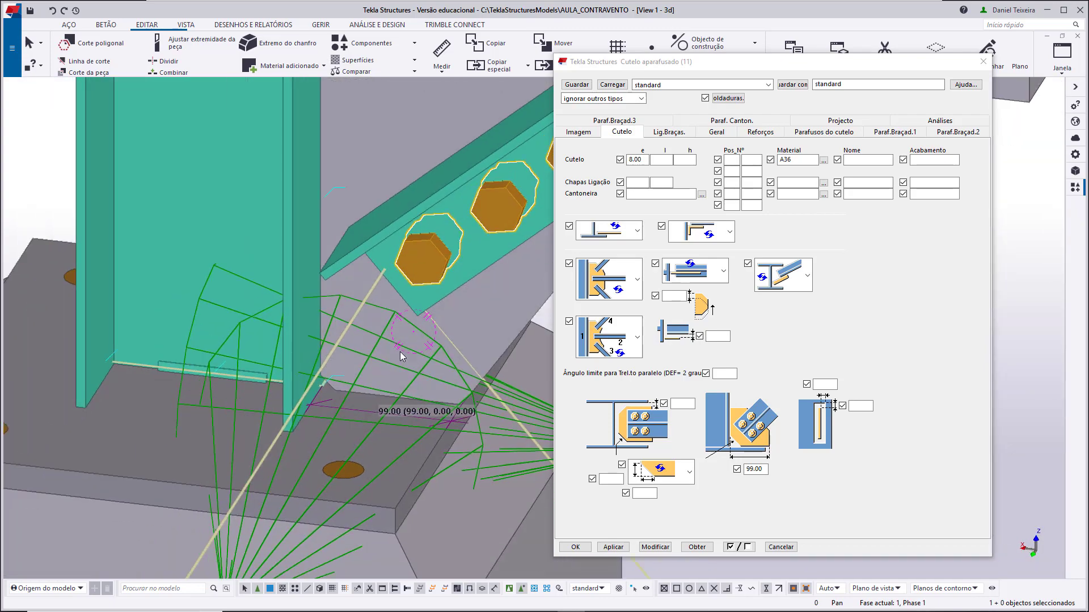
scroll(335, 375, "up", 2)
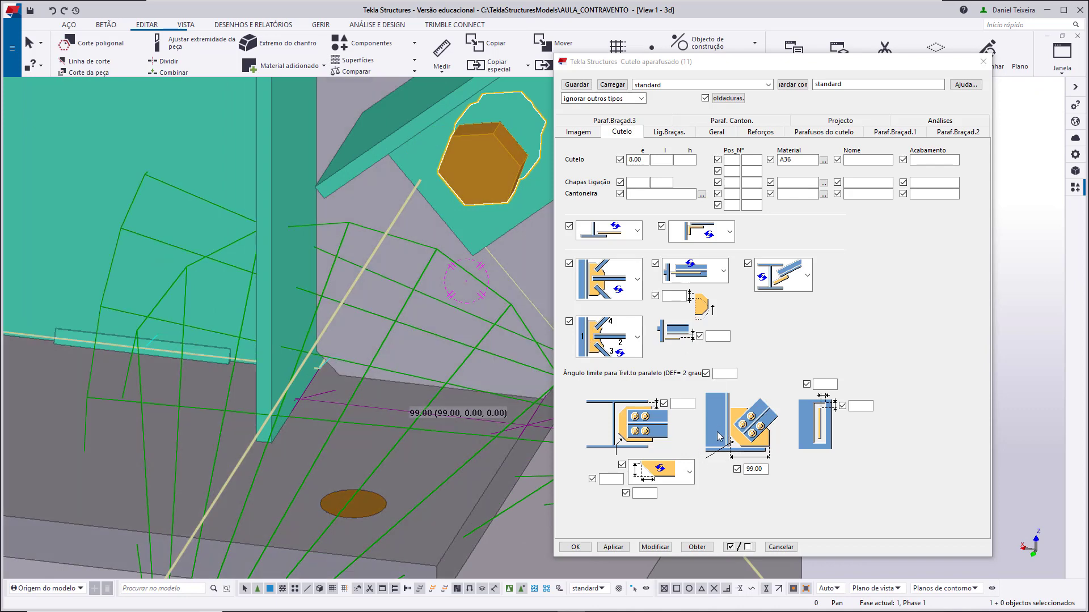
left_click(643, 493)
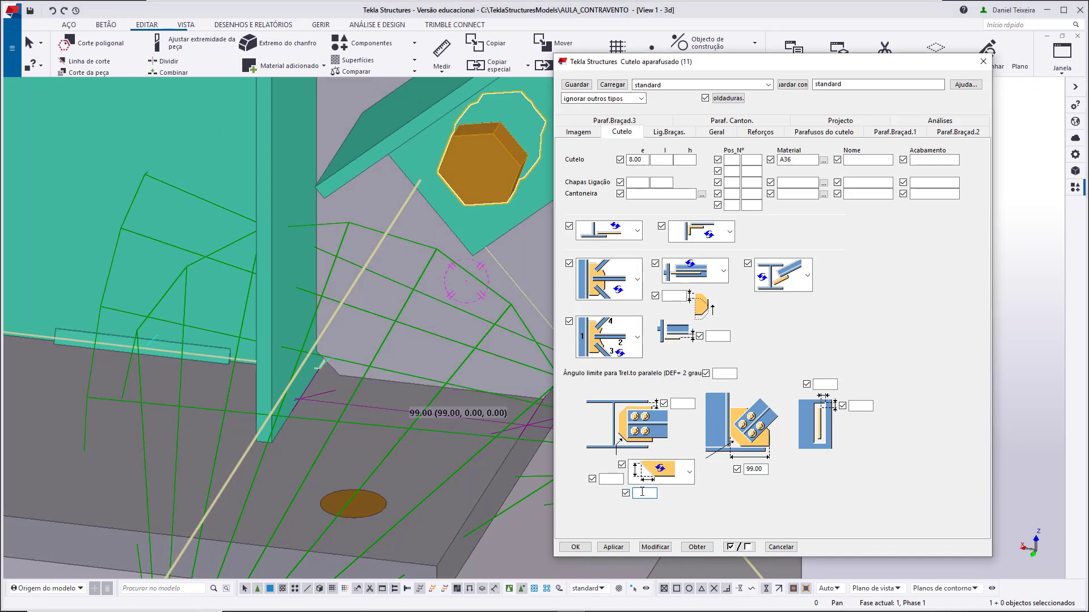
type("20")
left_click(610, 478)
type("20")
left_click(655, 547)
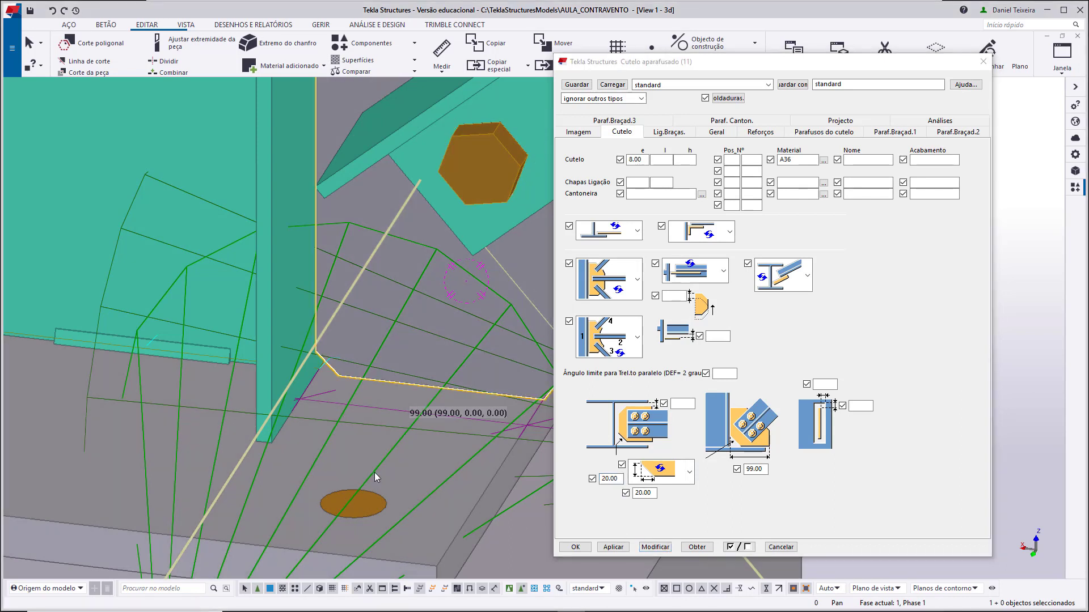
left_click(655, 548)
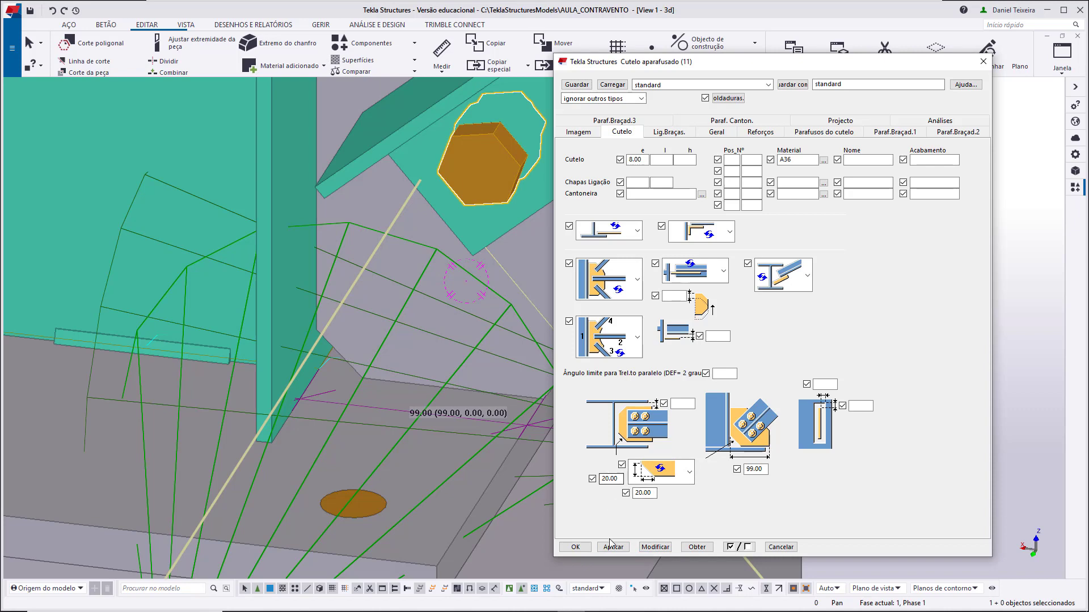
left_click(576, 547)
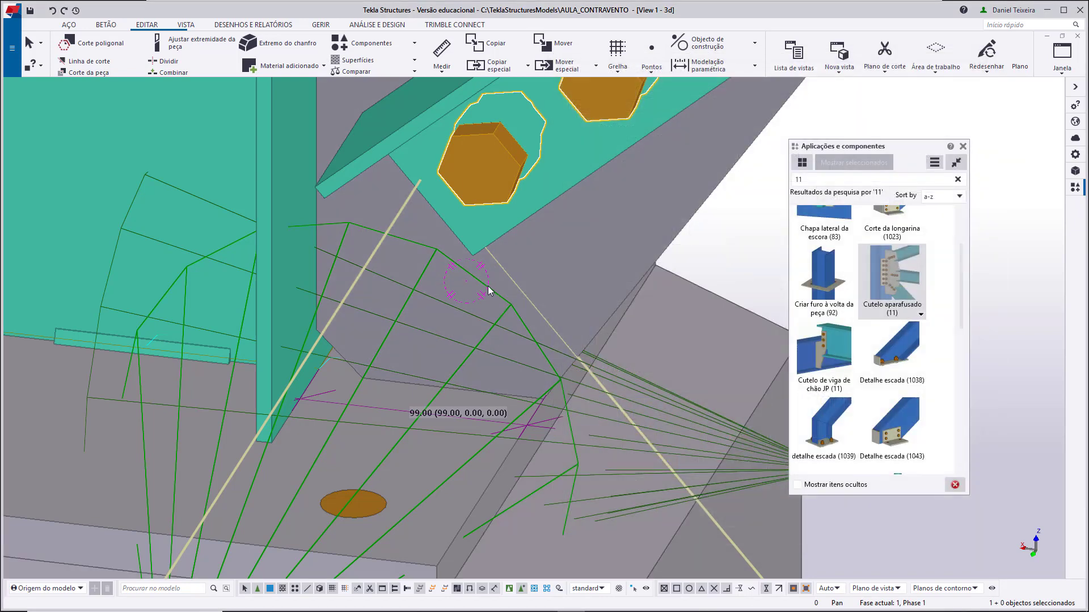
Examine the connection at the column base and the brace up to where it crosses the opposite diagonal
scroll(499, 281, "down", 5)
middle_click_drag(523, 287, 555, 390, "ctrl")
scroll(559, 338, "up", 3)
scroll(559, 335, "up", 1)
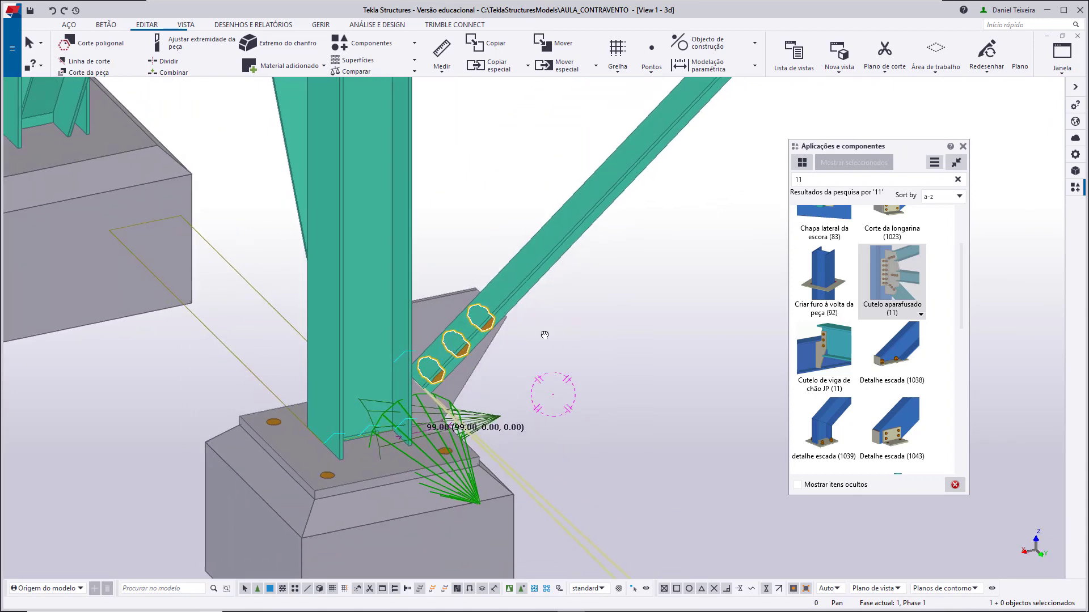
scroll(539, 329, "up", 2)
scroll(522, 347, "down", 6)
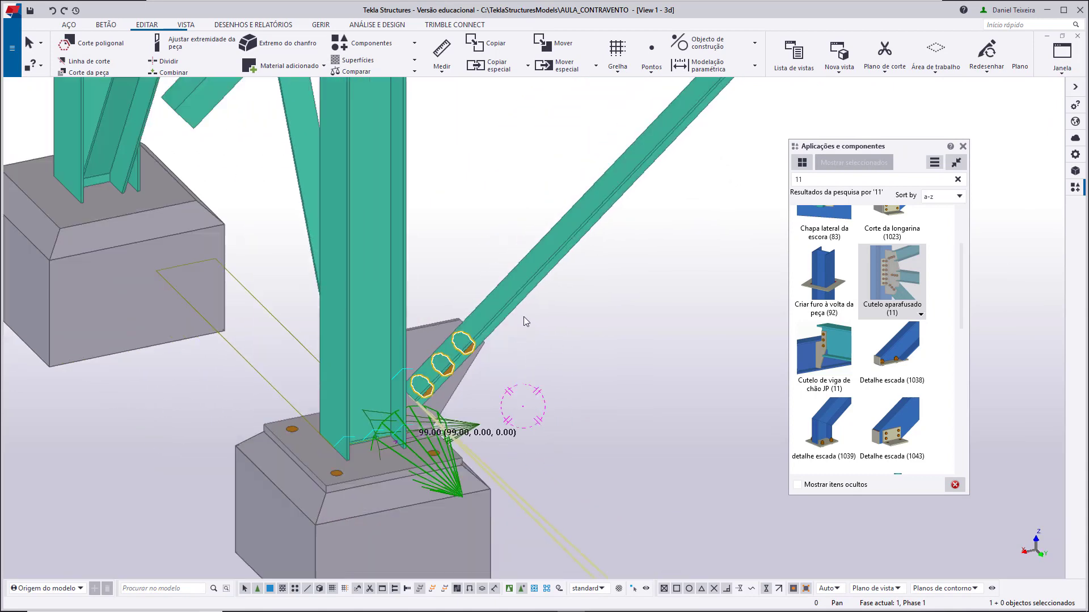
scroll(527, 241, "up", 3)
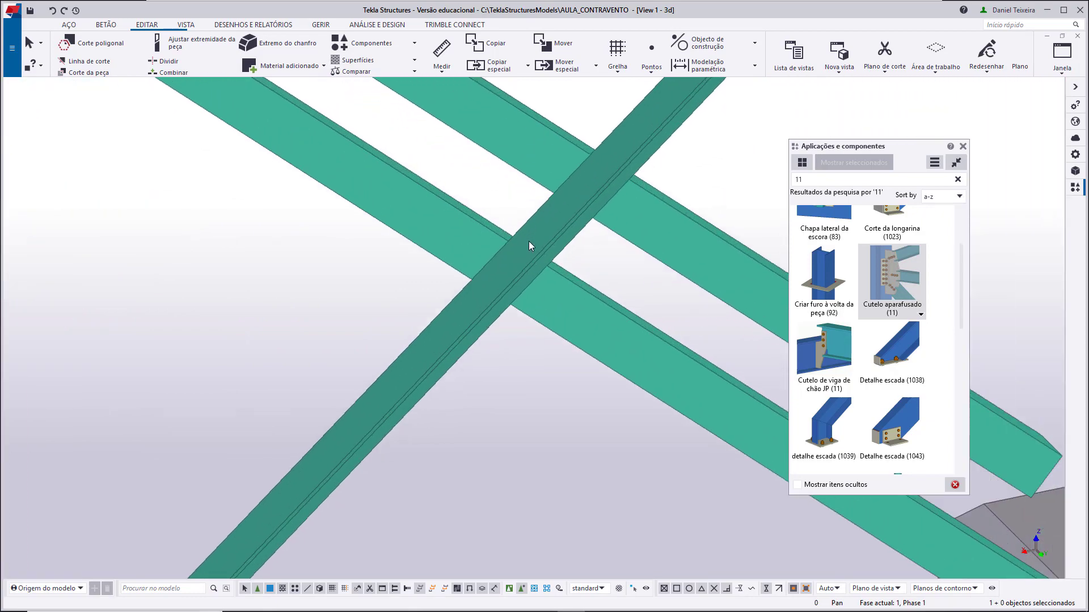
scroll(516, 255, "down", 1)
scroll(499, 283, "up", 1)
scroll(482, 309, "down", 3)
scroll(393, 356, "up", 4)
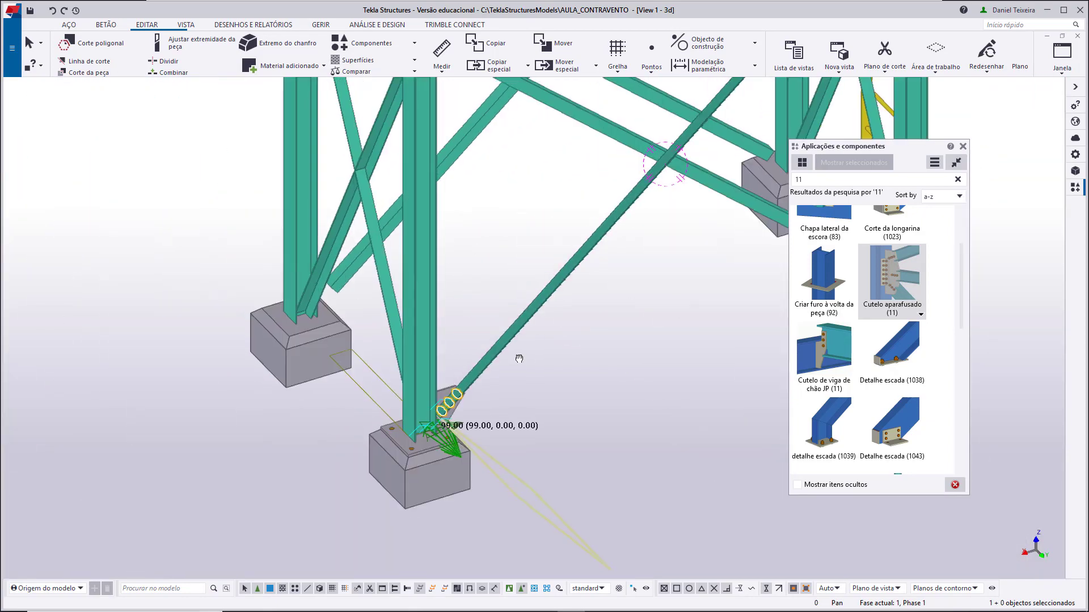
Measure the gusset plate's thickness across its upper corner and end the measuring command
scroll(285, 263, "up", 4)
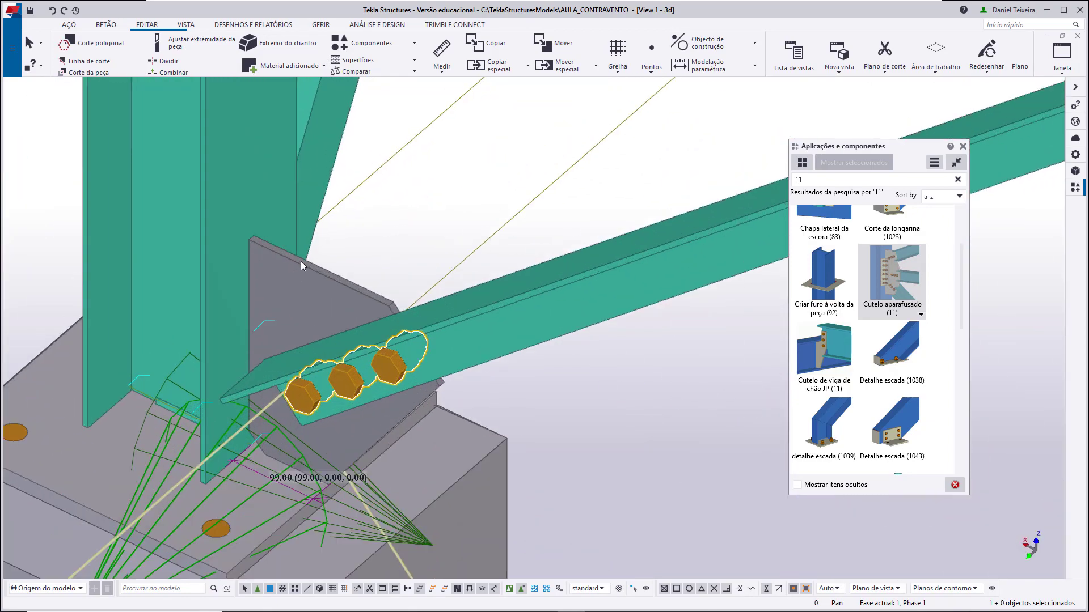
scroll(300, 261, "up", 2)
left_click(442, 48)
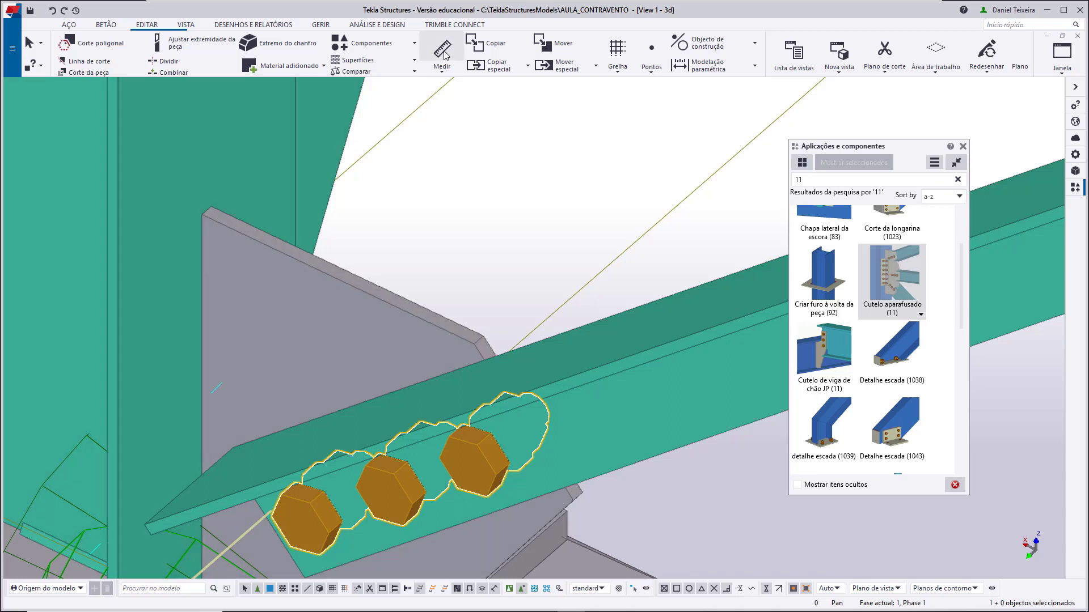
scroll(227, 187, "up", 4)
left_click(173, 247)
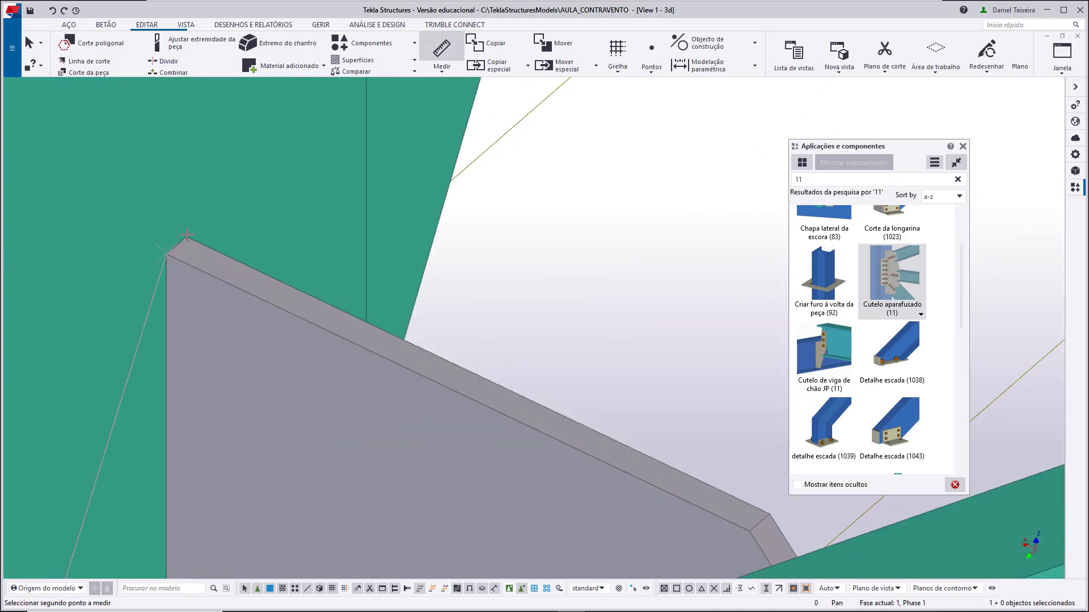
left_click(186, 239)
left_click(225, 264)
right_click(293, 248)
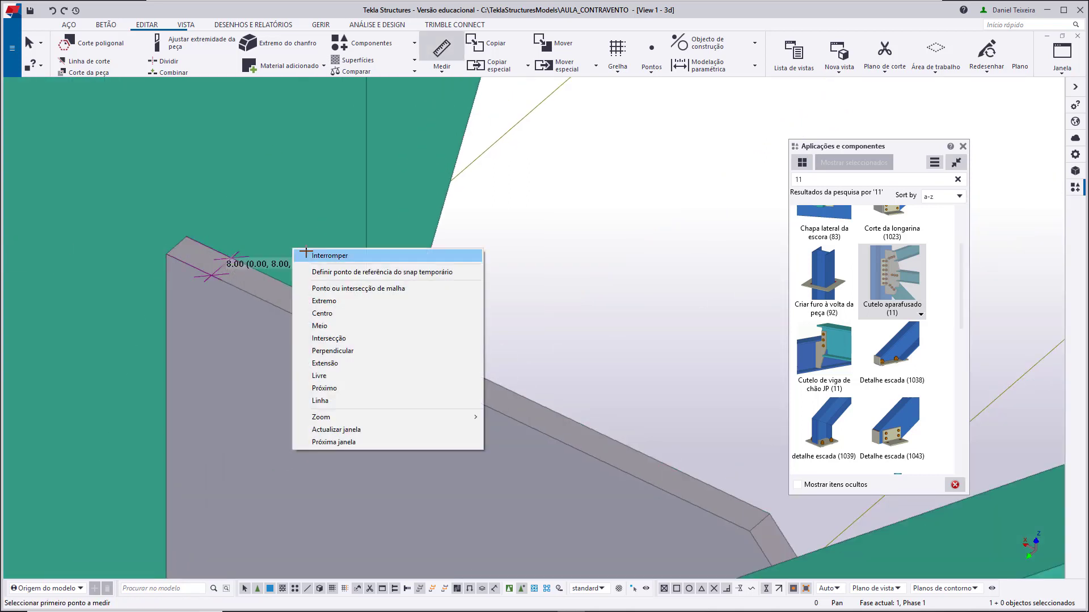
left_click(378, 256)
Check the plate thickness in the gusset connection's Cutelo settings and close them without changes
scroll(578, 345, "down", 8)
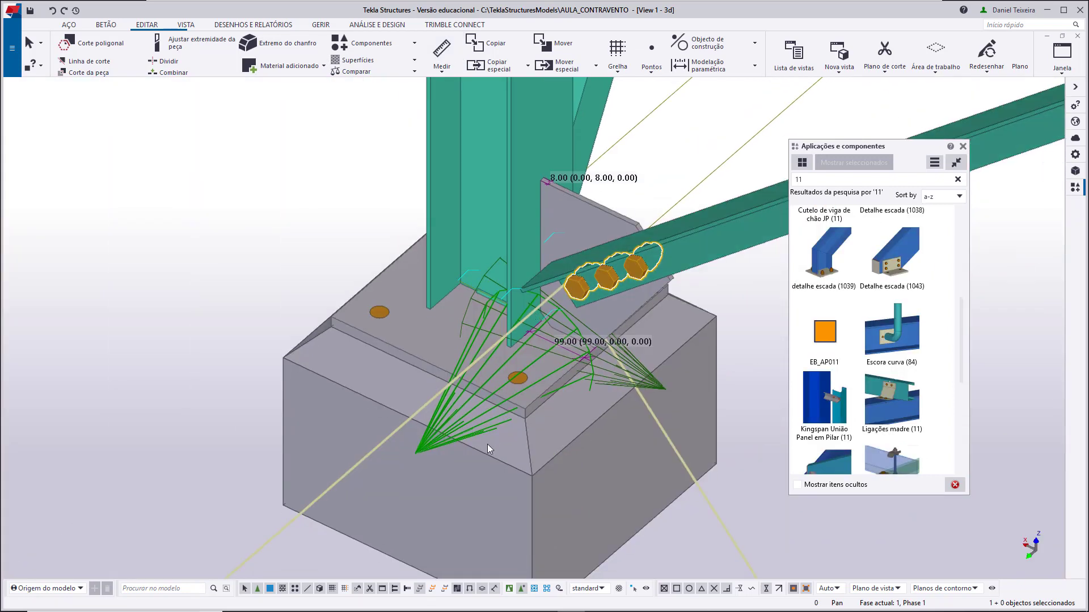
double_click(438, 435)
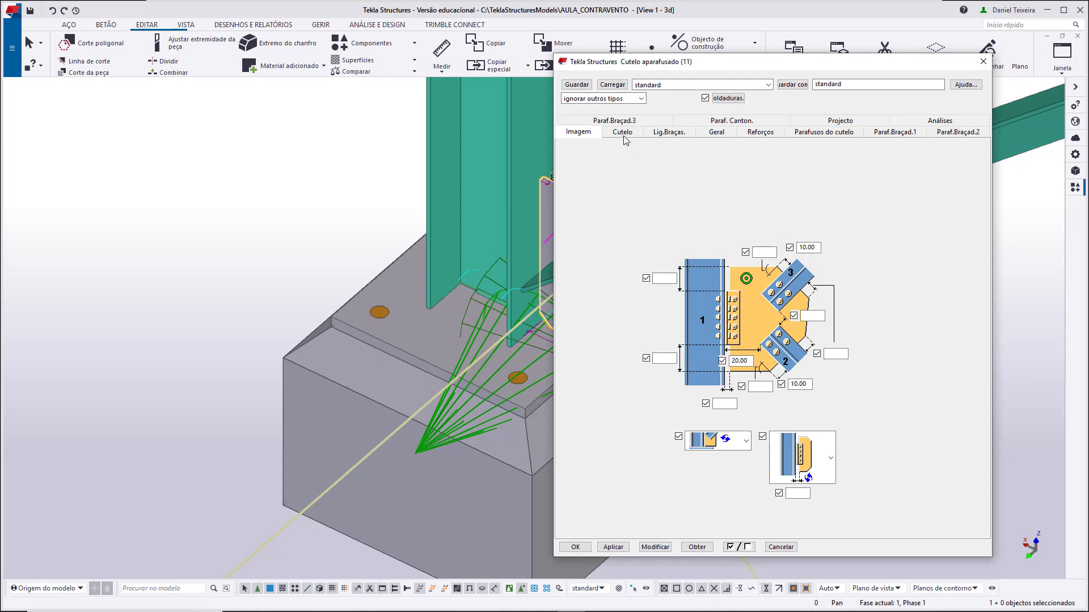
left_click(622, 132)
middle_click_drag(537, 244, 321, 254)
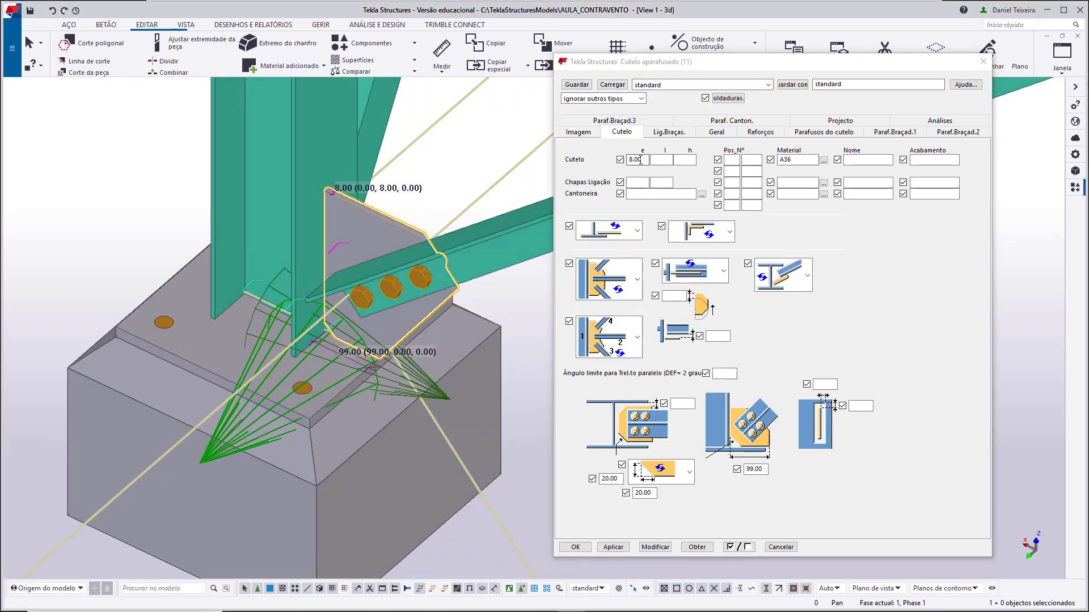
left_click(634, 160)
left_click(984, 62)
Examine the gusset's back side and the two crossing diagonal braces, selecting each brace in turn
scroll(738, 155, "down", 5)
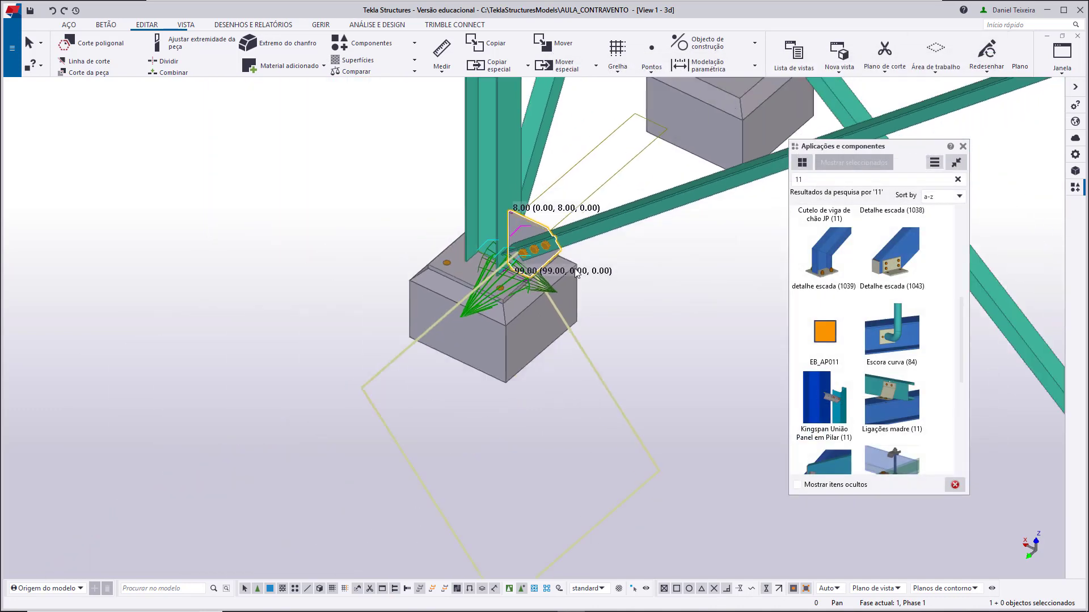
scroll(576, 274, "up", 8)
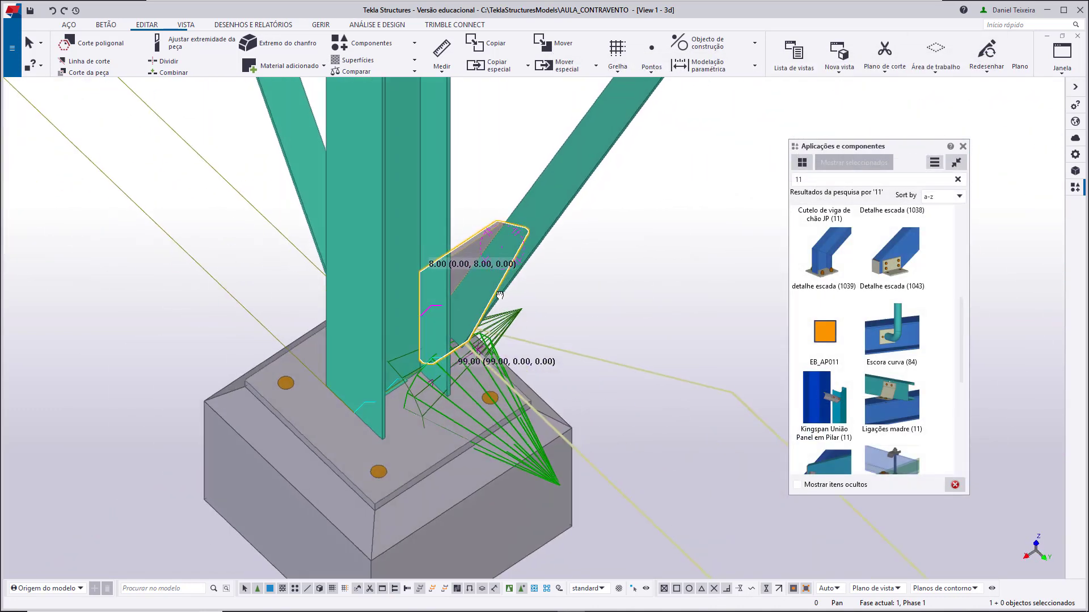
scroll(506, 206, "up", 6)
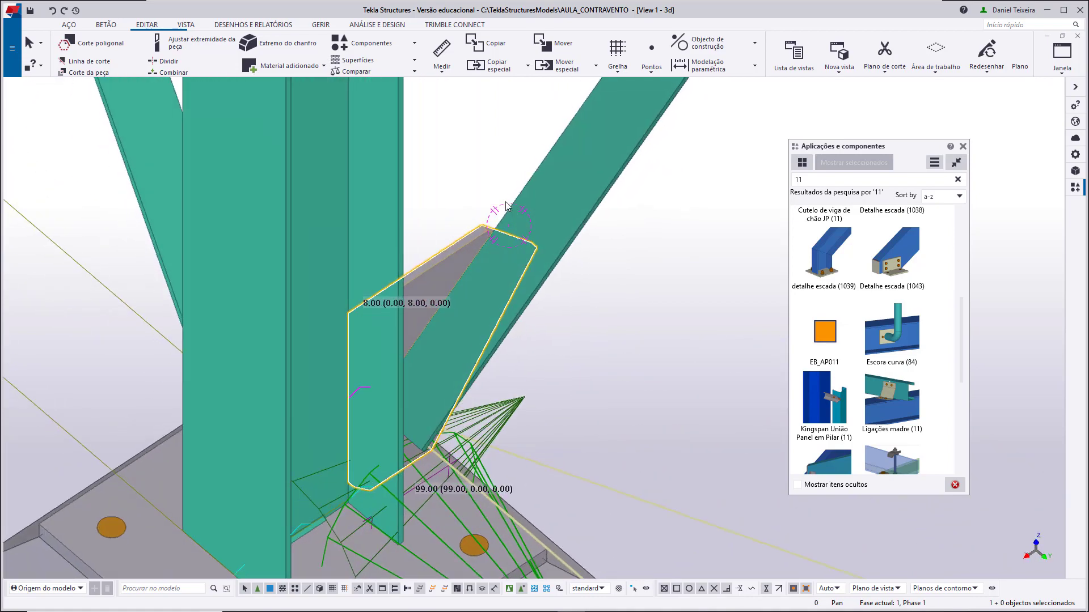
scroll(506, 205, "down", 6)
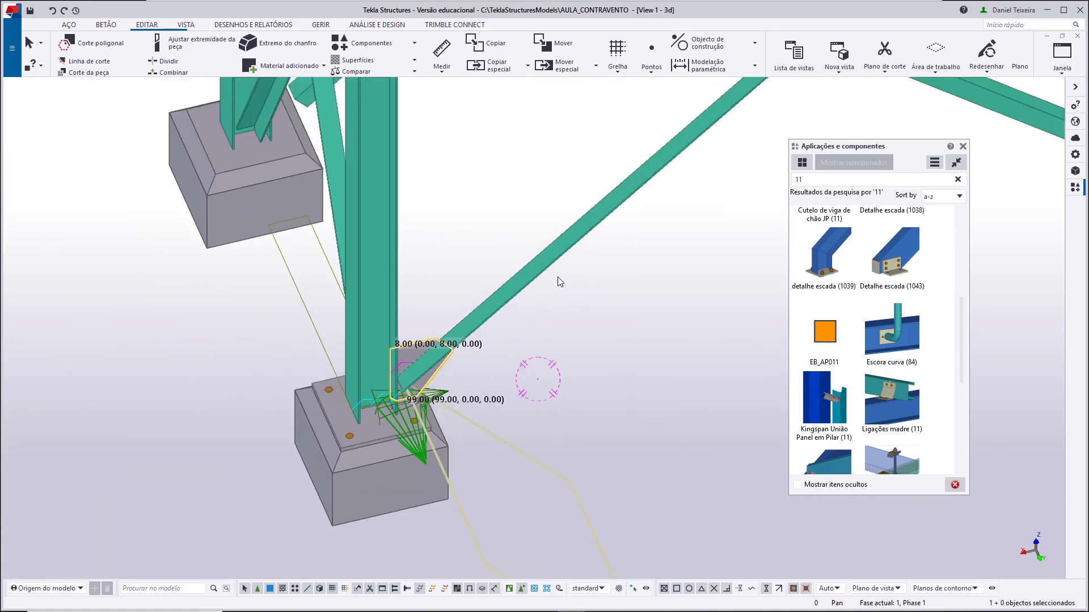
scroll(572, 261, "down", 3)
middle_click_drag(598, 236, 549, 295)
scroll(550, 292, "up", 3)
middle_click_drag(558, 244, 628, 206)
scroll(576, 259, "down", 2)
left_click(638, 167)
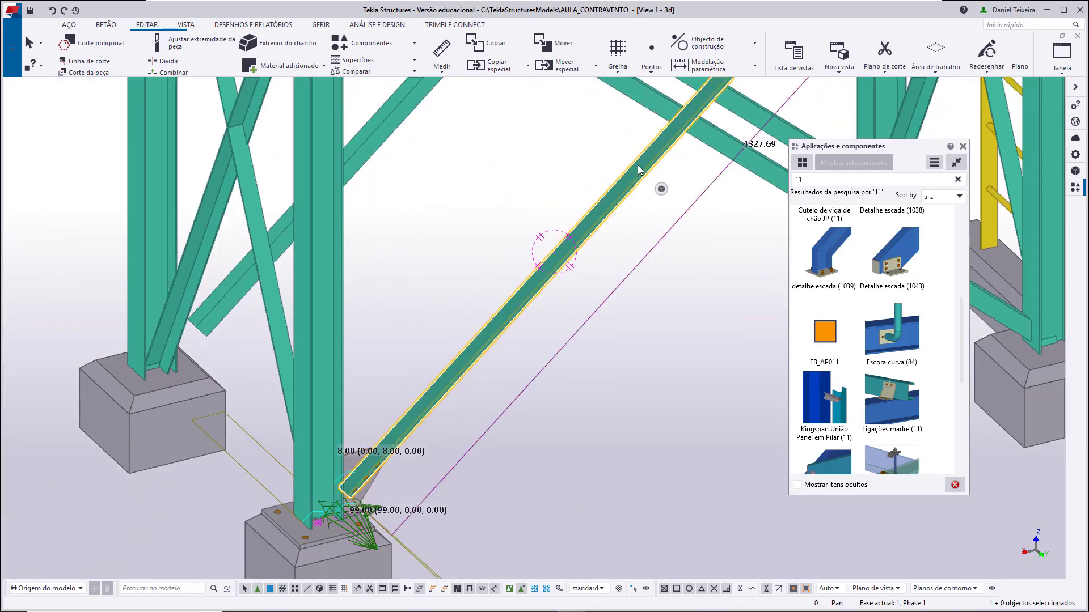
left_click(720, 152)
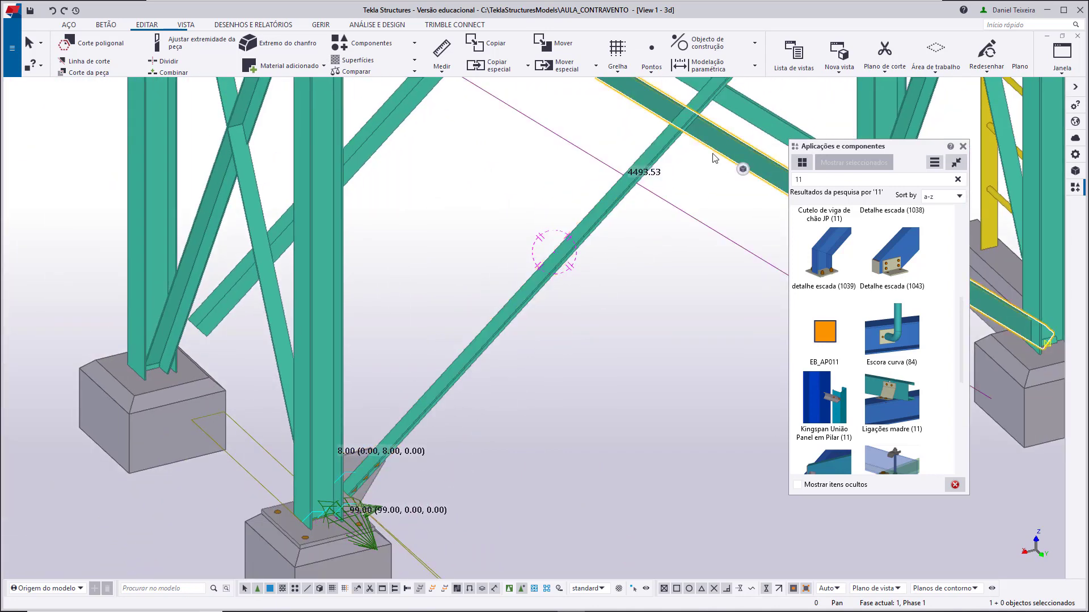
Show the properties of the brace bolted to the gusset and move the component catalog clear of them
scroll(591, 248, "up", 3)
scroll(539, 280, "up", 1)
middle_click_drag(488, 383, 543, 279)
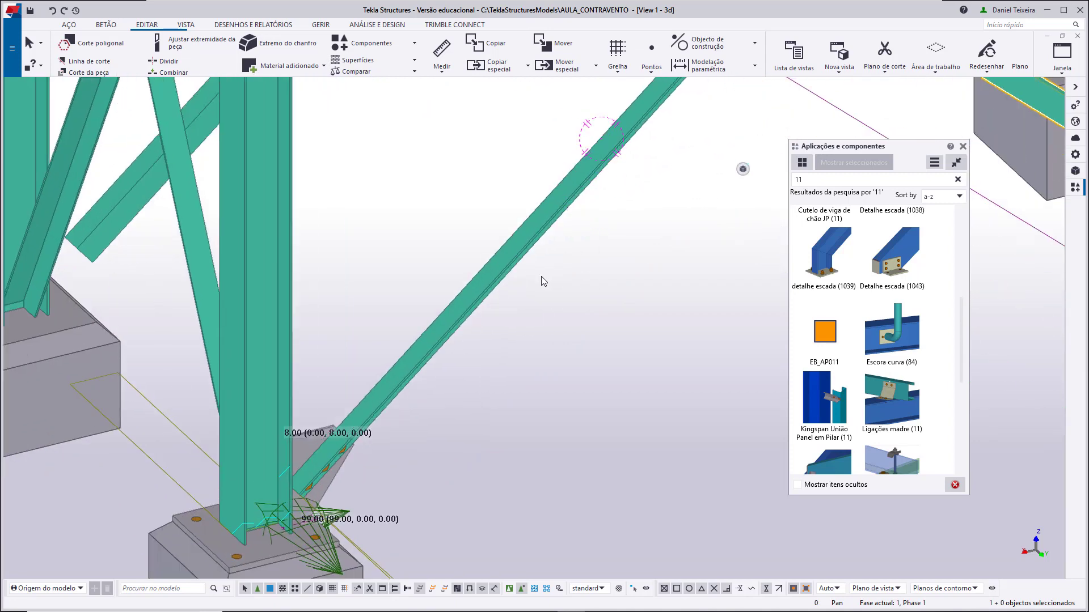
double_click(519, 245)
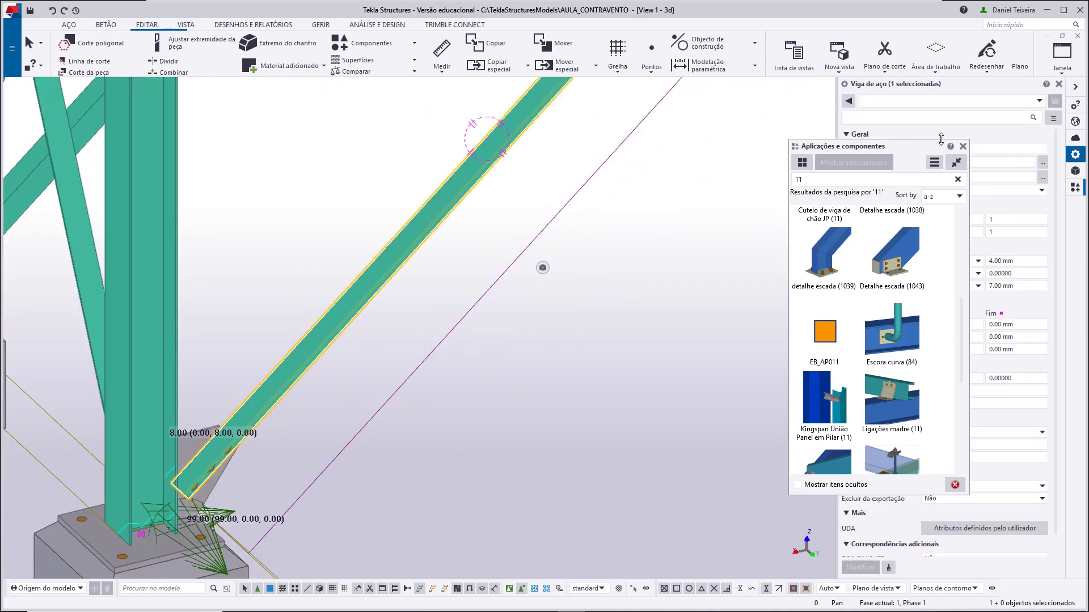
left_click_drag(916, 147, 590, 296)
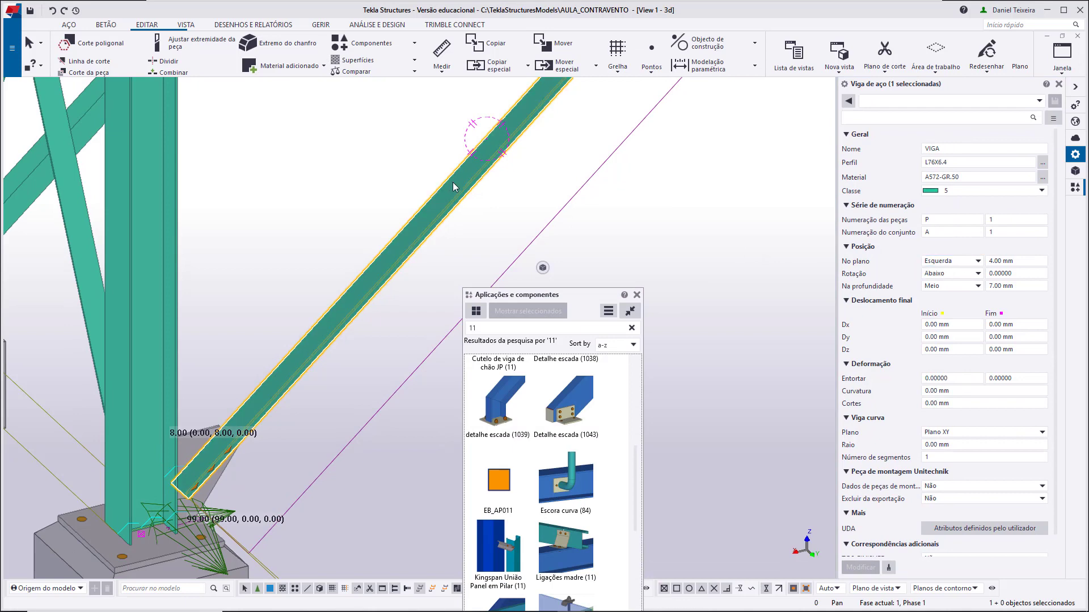
Inspect the selected brace along its full length and open its in-plane position offset value
scroll(479, 228, "down", 5)
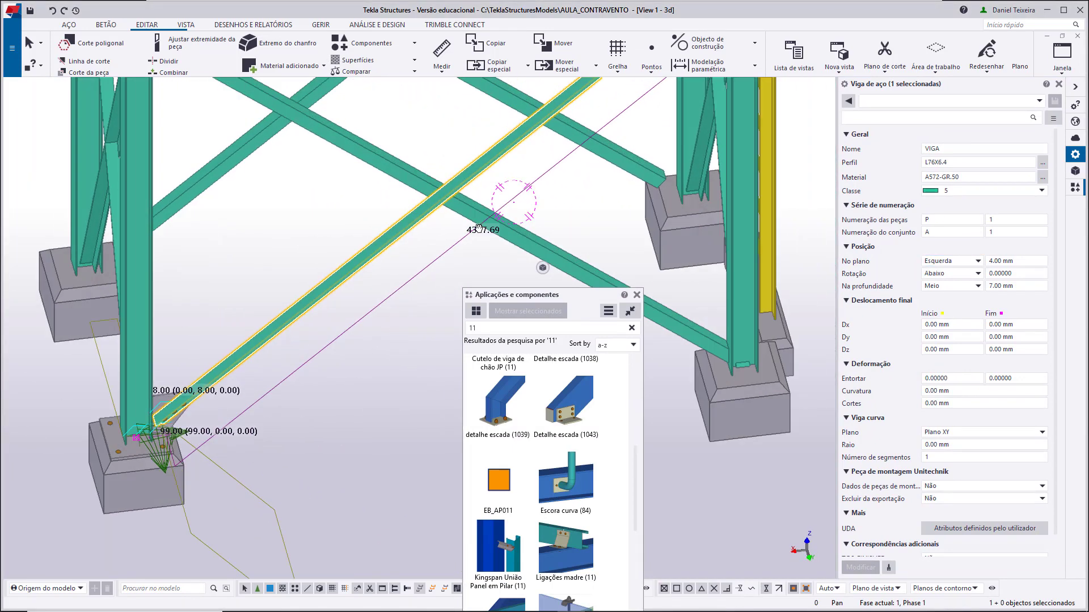
scroll(522, 195, "down", 3)
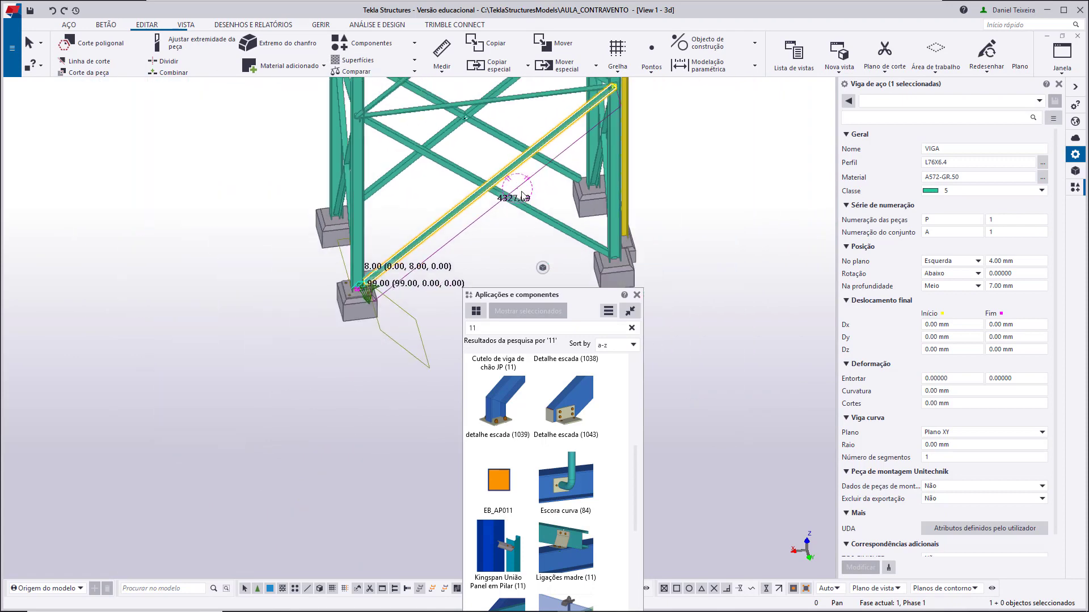
middle_click_drag(523, 196, 336, 200, "ctrl")
scroll(478, 172, "up", 5)
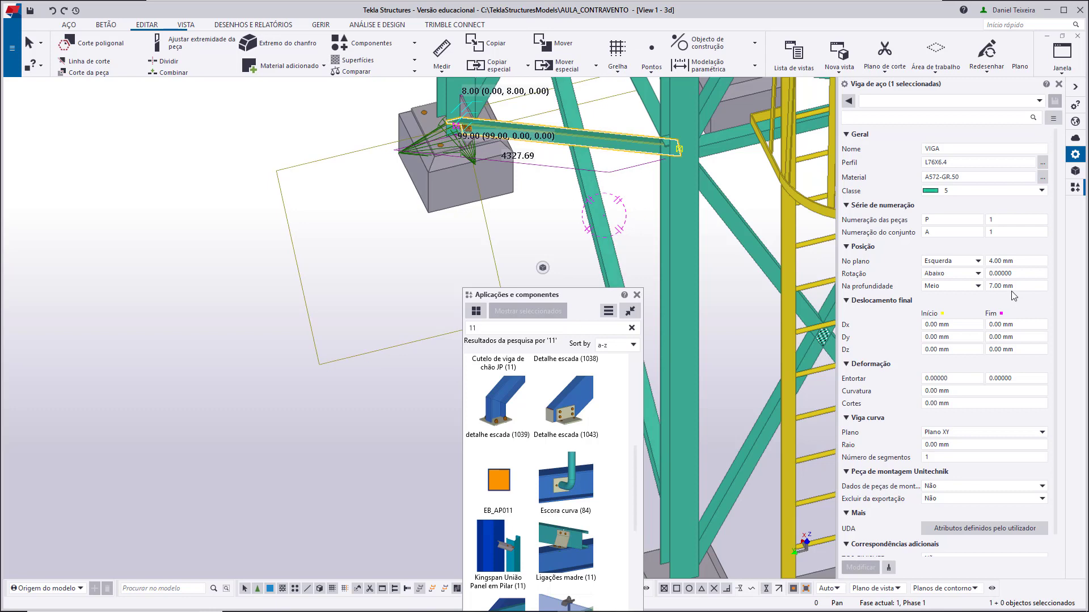
left_click(1008, 262)
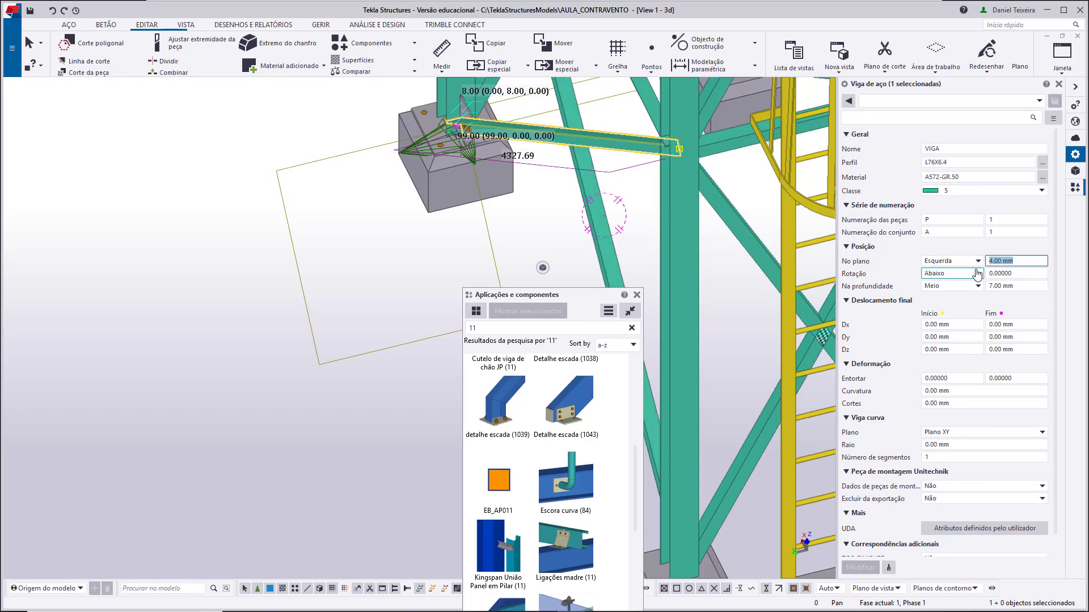
Examine from both sides how the brace's bolted end sits against the gusset plate at the column base
middle_click_drag(391, 236, 620, 214, "ctrl")
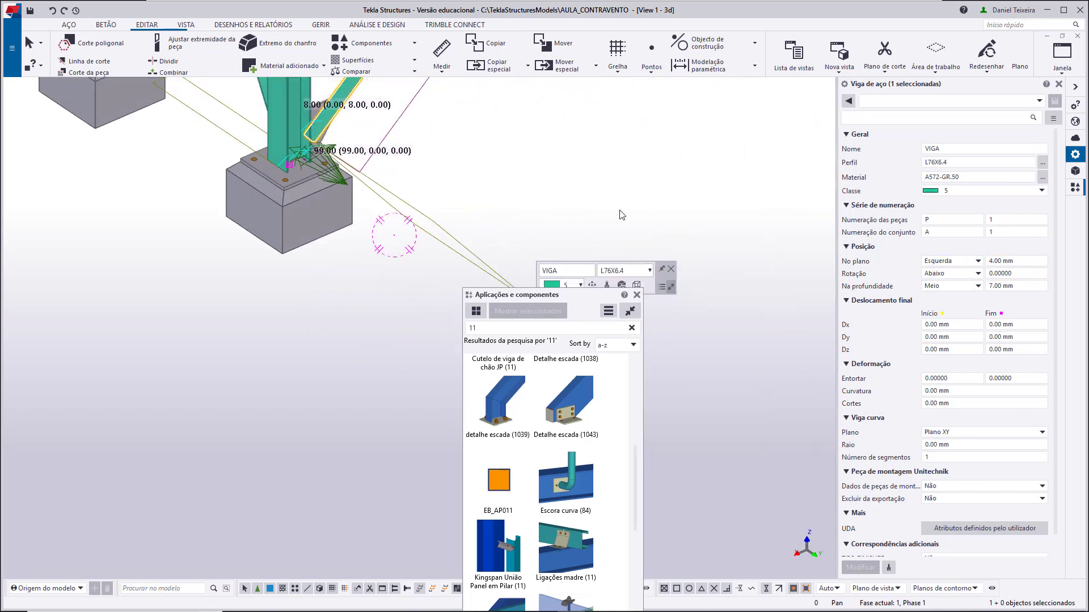
middle_click_drag(343, 195, 411, 271)
middle_click_drag(398, 220, 413, 211, "ctrl")
scroll(413, 211, "up", 5)
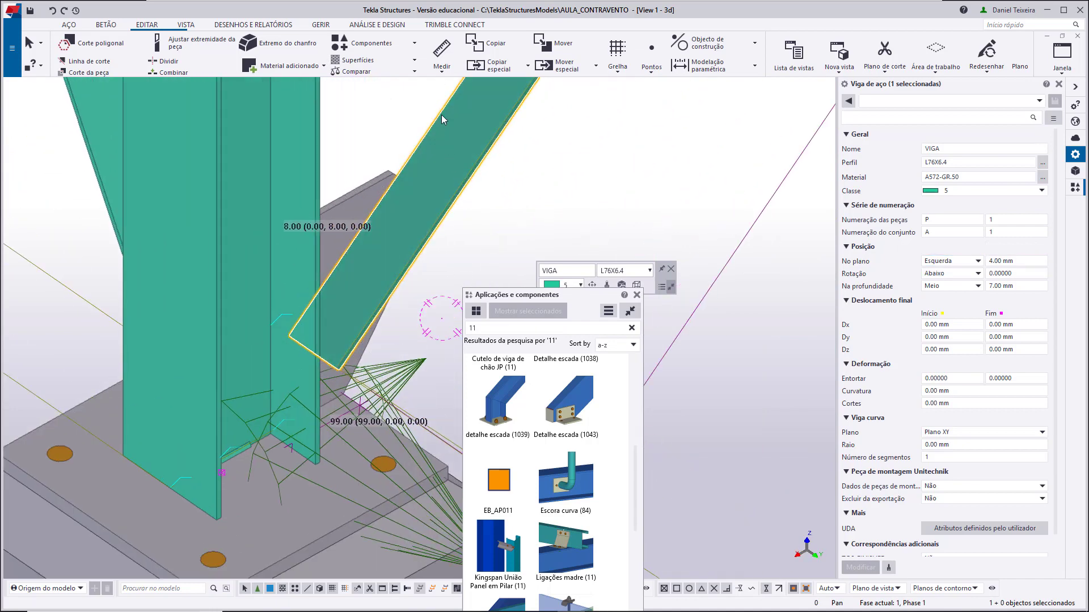
middle_click_drag(441, 114, 613, 155, "ctrl")
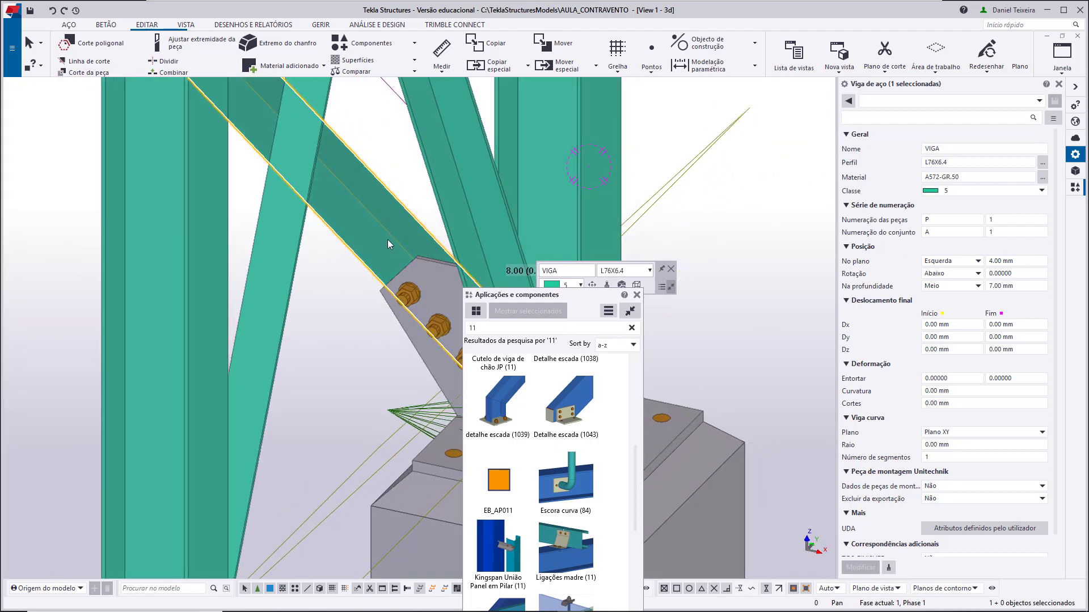
middle_click_drag(388, 244, 260, 210, "ctrl")
scroll(443, 214, "up", 6)
middle_click_drag(417, 218, 392, 208, "ctrl")
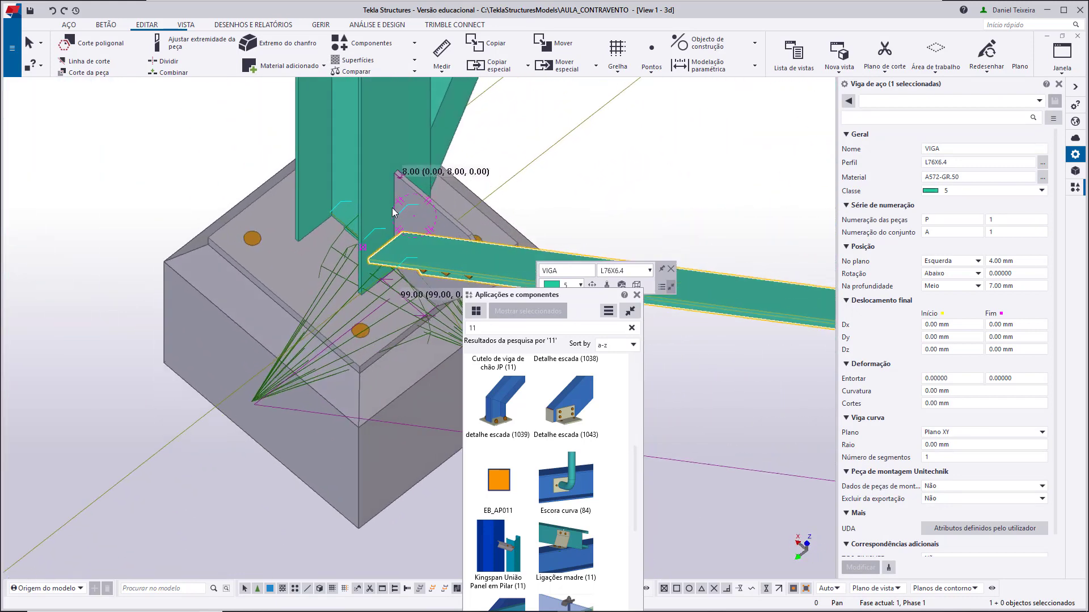
Examine the selected brace's bolted end against the gusset edge up close and open the brace's in-plane position offset
scroll(404, 192, "up", 1)
scroll(403, 189, "up", 1)
scroll(404, 177, "up", 2)
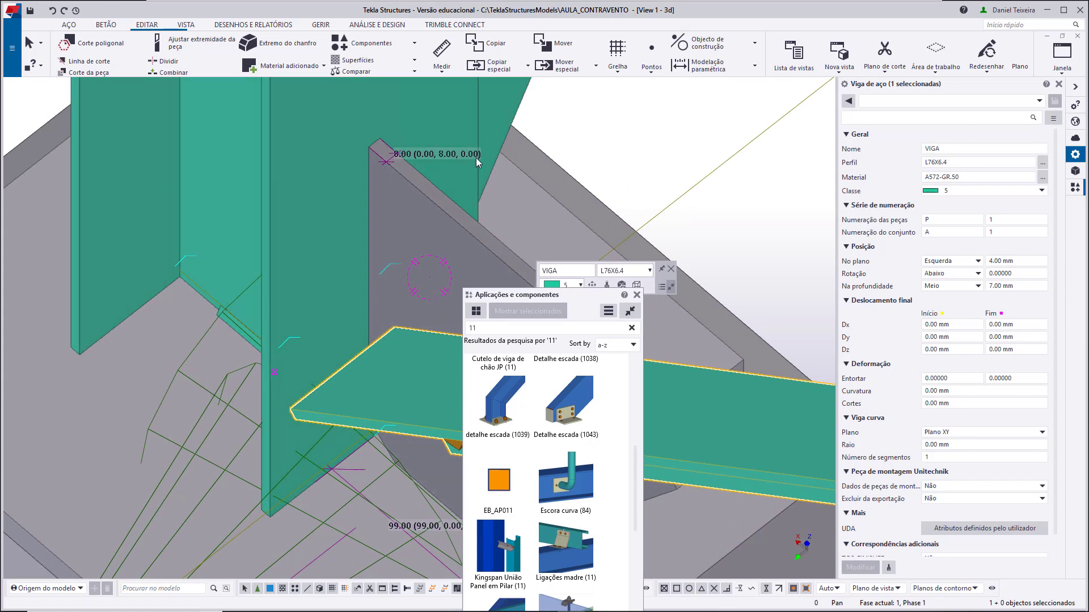
scroll(470, 160, "down", 2)
scroll(471, 162, "down", 4)
middle_click_drag(471, 162, 351, 330, "ctrl")
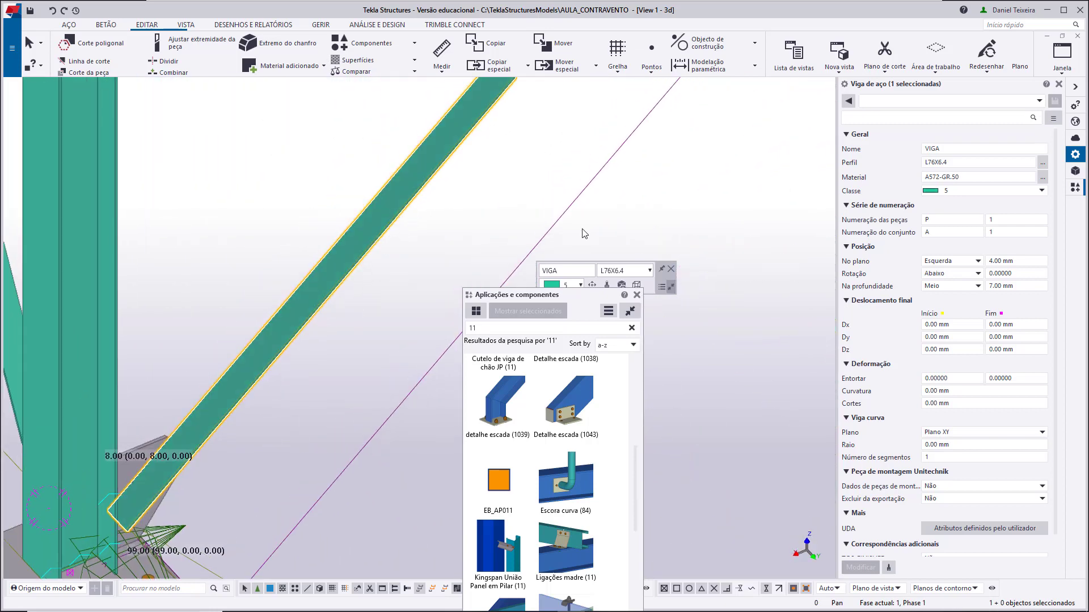
left_click(1004, 261)
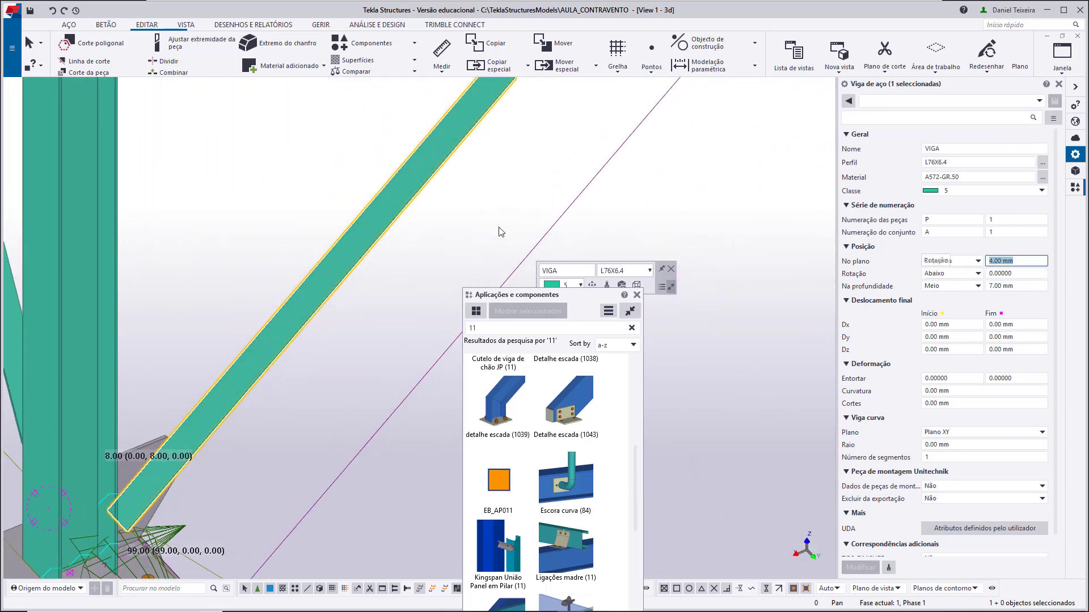
Select the upper horizontal angle of the bracing panel and open its in-plane position offset for comparison
scroll(462, 219, "down", 5)
middle_click_drag(461, 219, 467, 219)
scroll(466, 218, "up", 5)
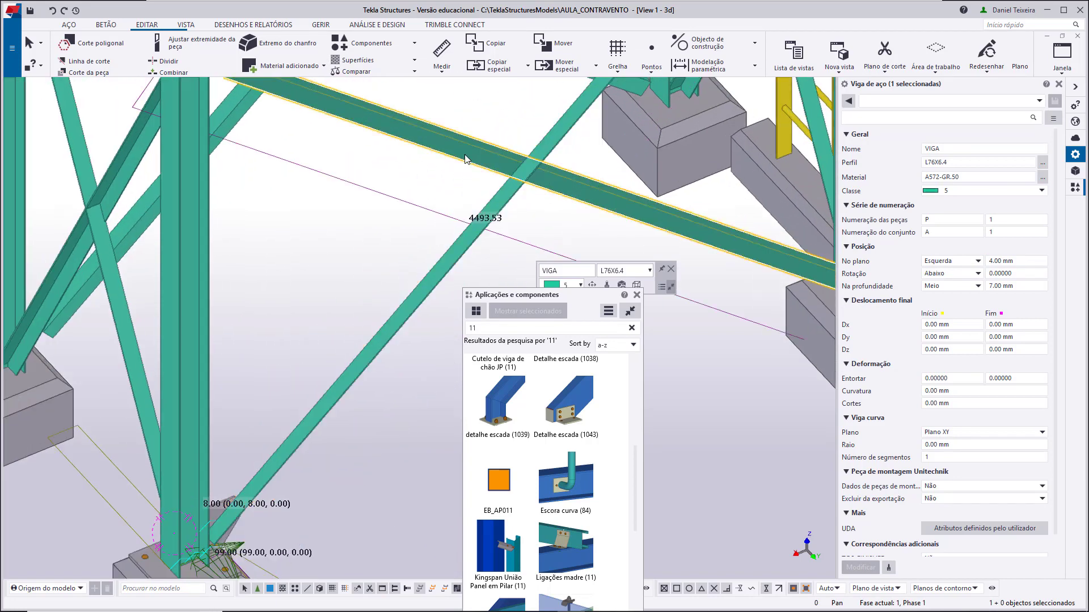
left_click(465, 159)
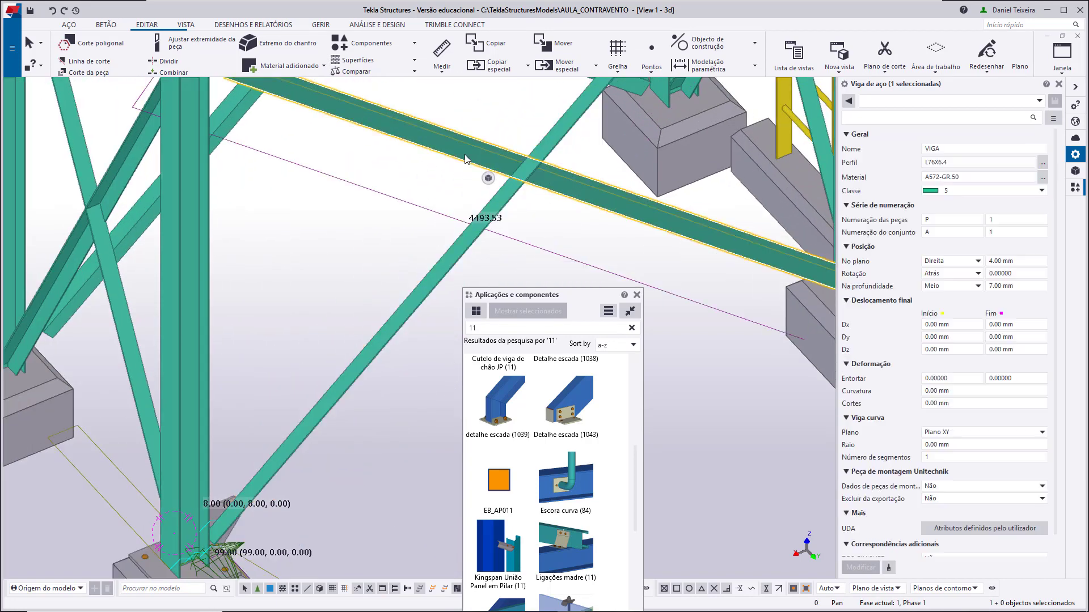
left_click(1004, 261)
scroll(591, 278, "down", 4)
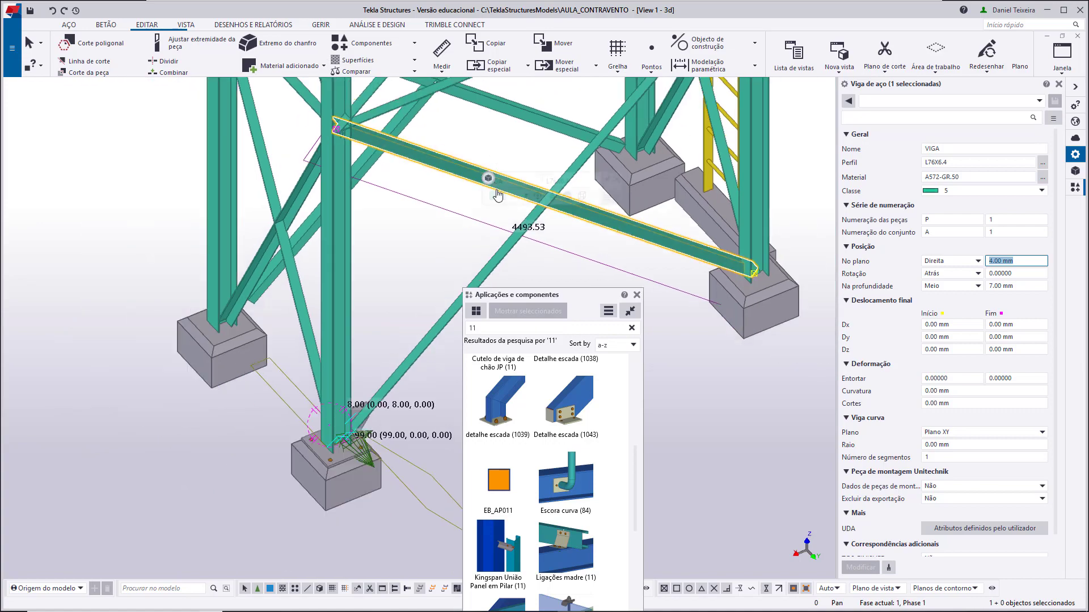
Select the brace bolted to the gusset at the column base and set its in-plane offset to 0 mm
mouse_move(451, 227)
middle_mouse_down("ctrl")
mouse_move(503, 240)
mouse_move(619, 237)
mouse_move(395, 196)
mouse_move(323, 321)
mouse_move(392, 320)
mouse_move(412, 335)
middle_mouse_up("ctrl")
scroll(486, 234, "up", 3)
scroll(305, 489, "up", 1)
scroll(292, 472, "down", 3)
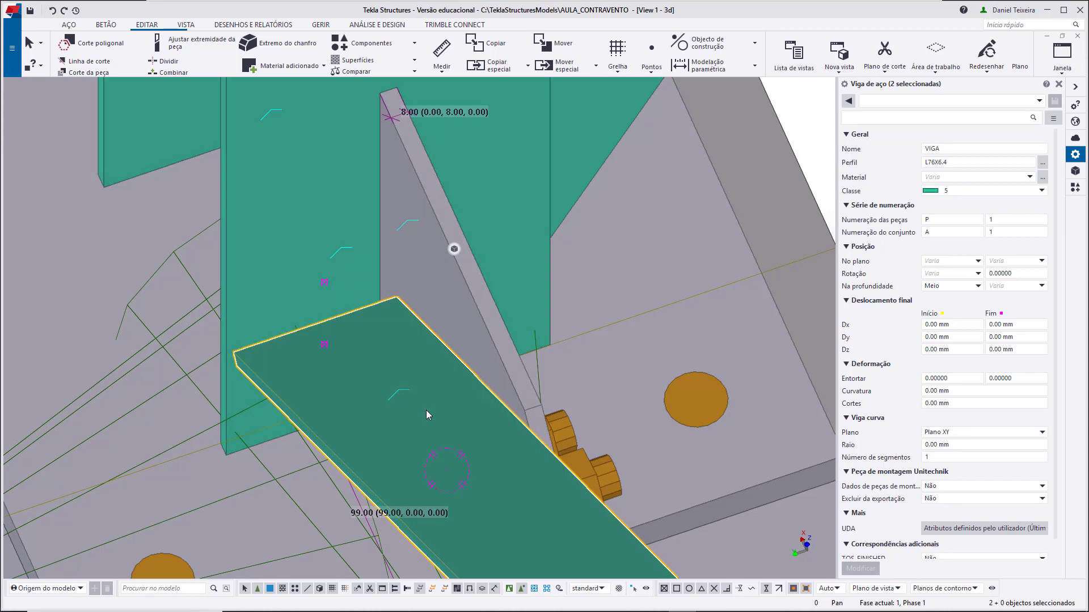
left_click(426, 410)
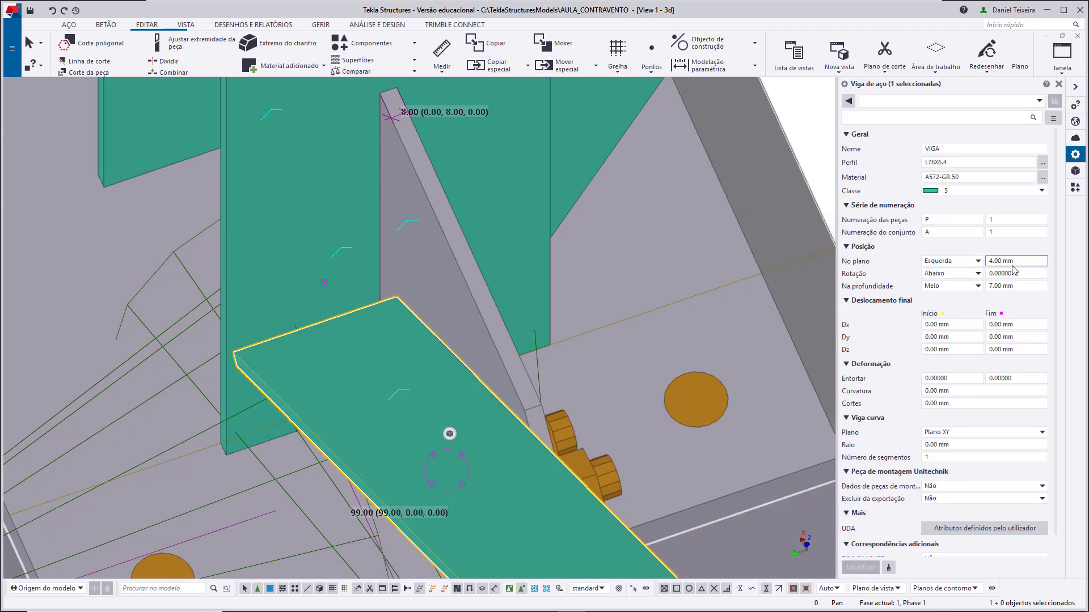
left_click(1015, 261)
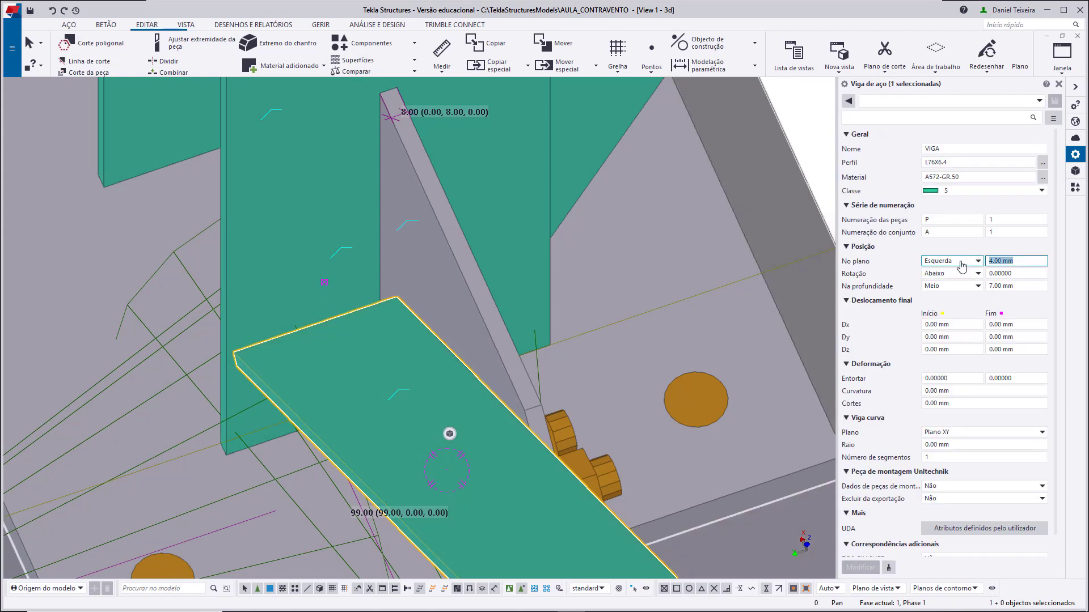
type("0")
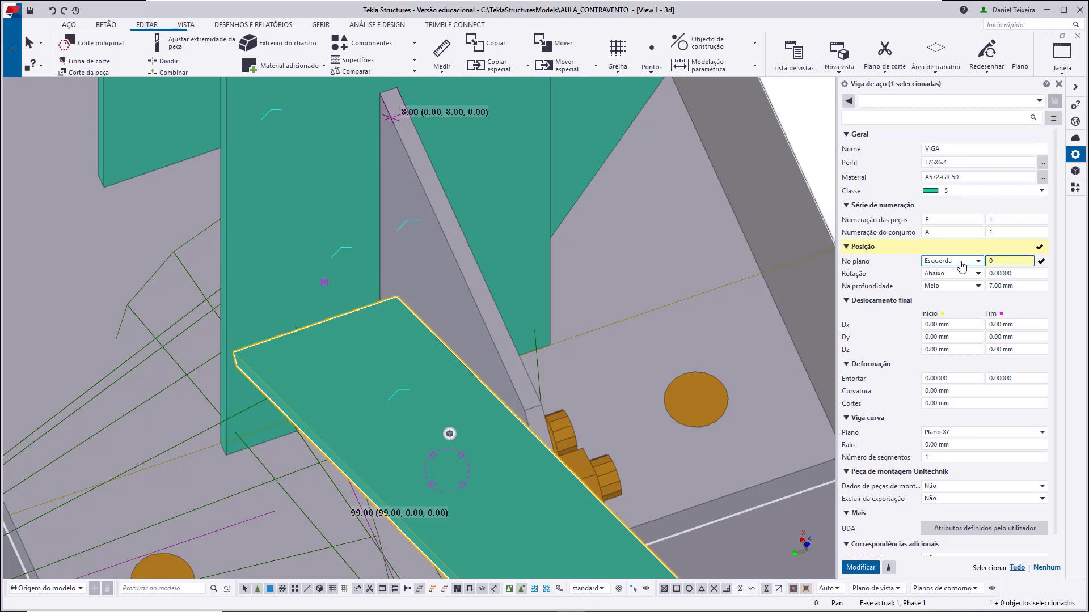
key("Return")
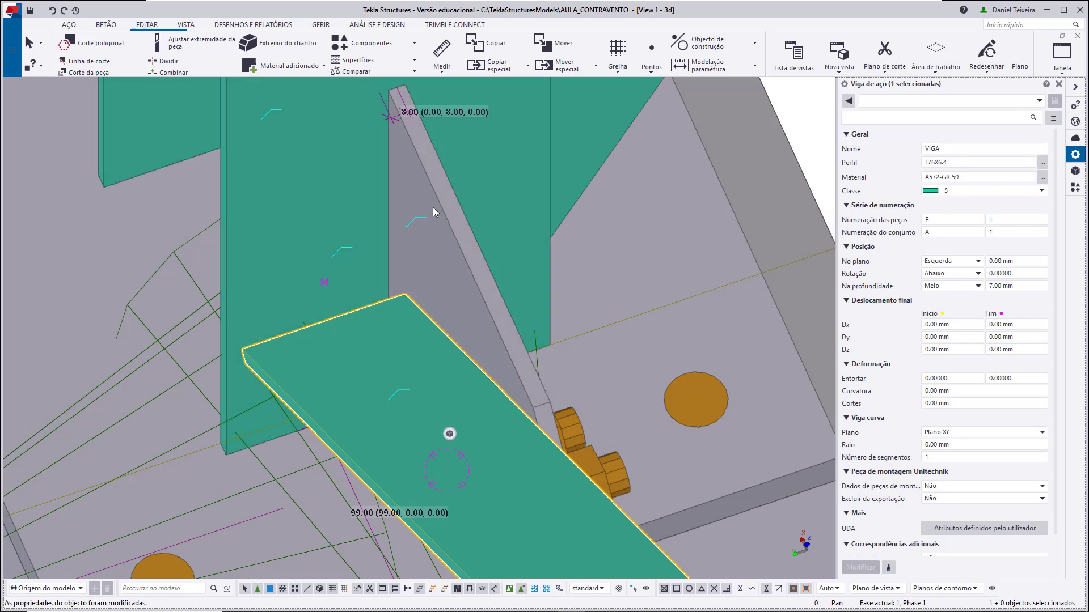
Set the bolted brace's in-plane position offset to 4 mm
scroll(431, 229, "down", 2)
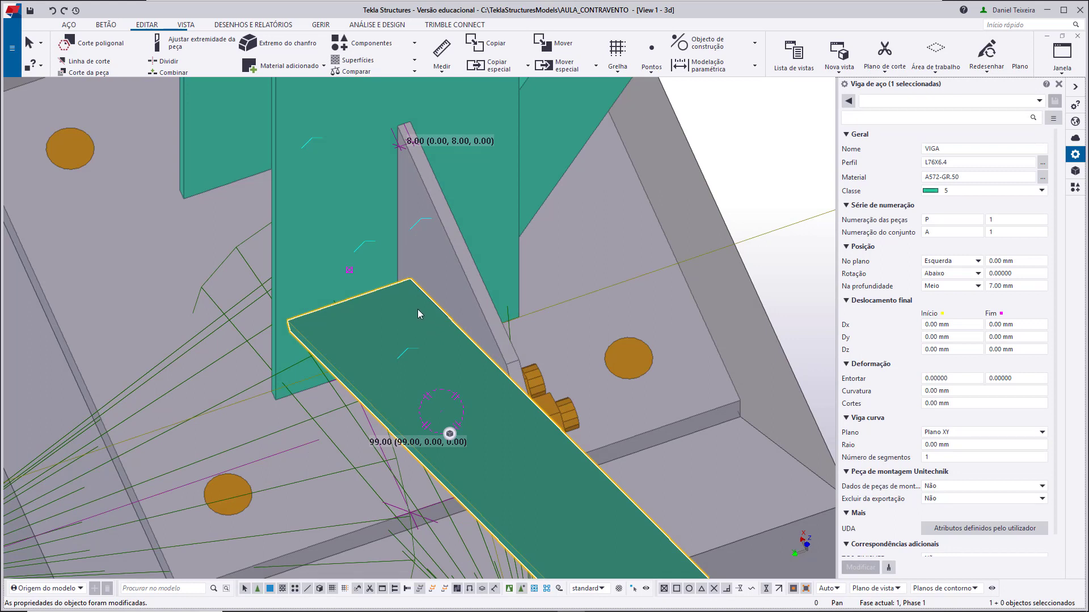
left_click(1019, 262)
type("4")
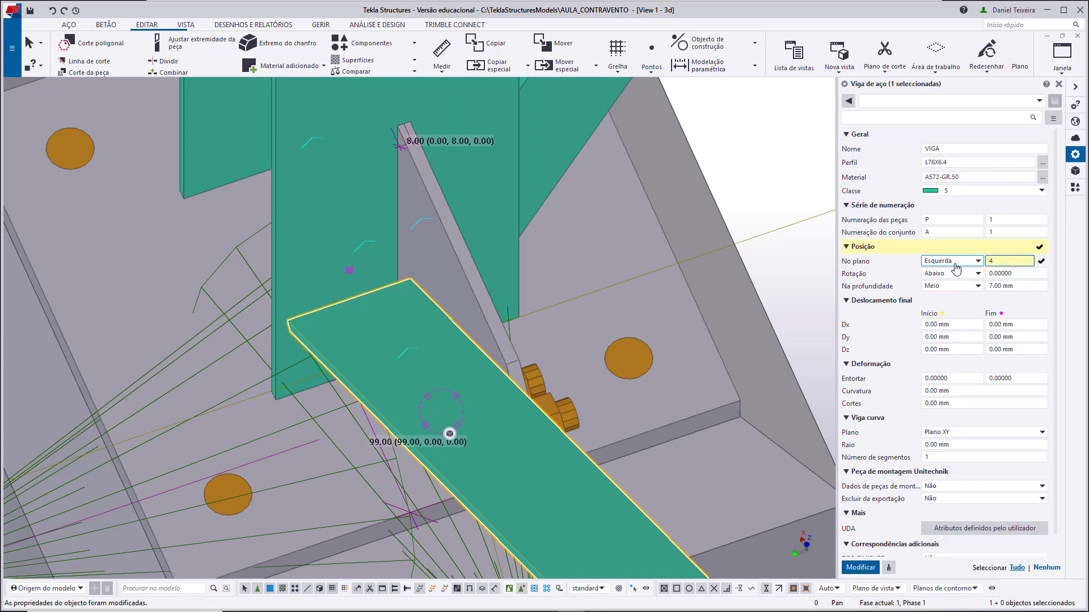
key("Return")
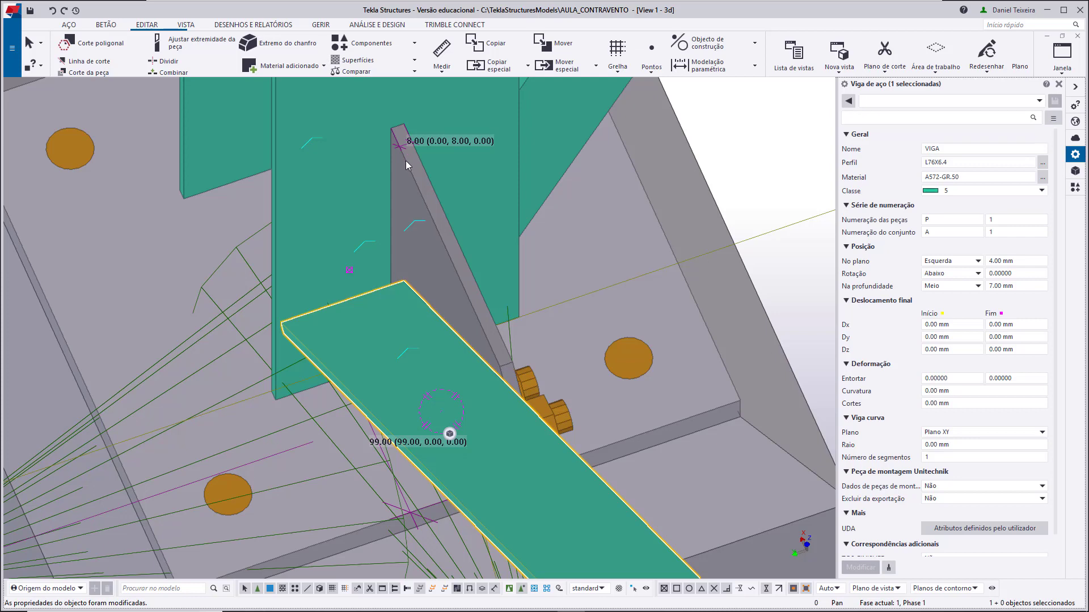
Create part views of the column and examine the gusset's alignment with the column web in the end view
scroll(406, 161, "down", 3)
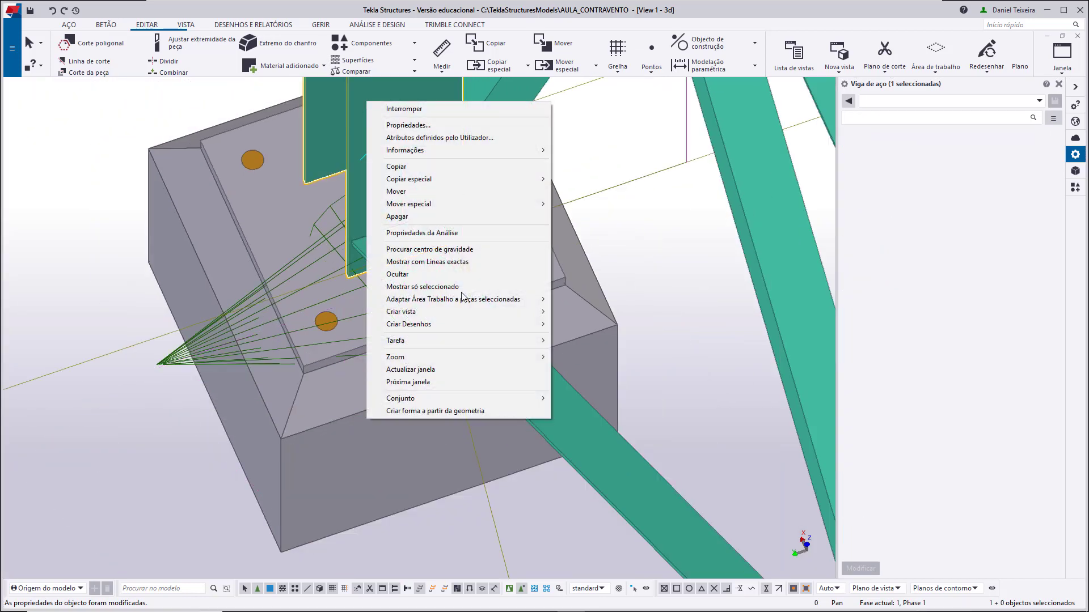
mouse_move(461, 312)
left_click(610, 324)
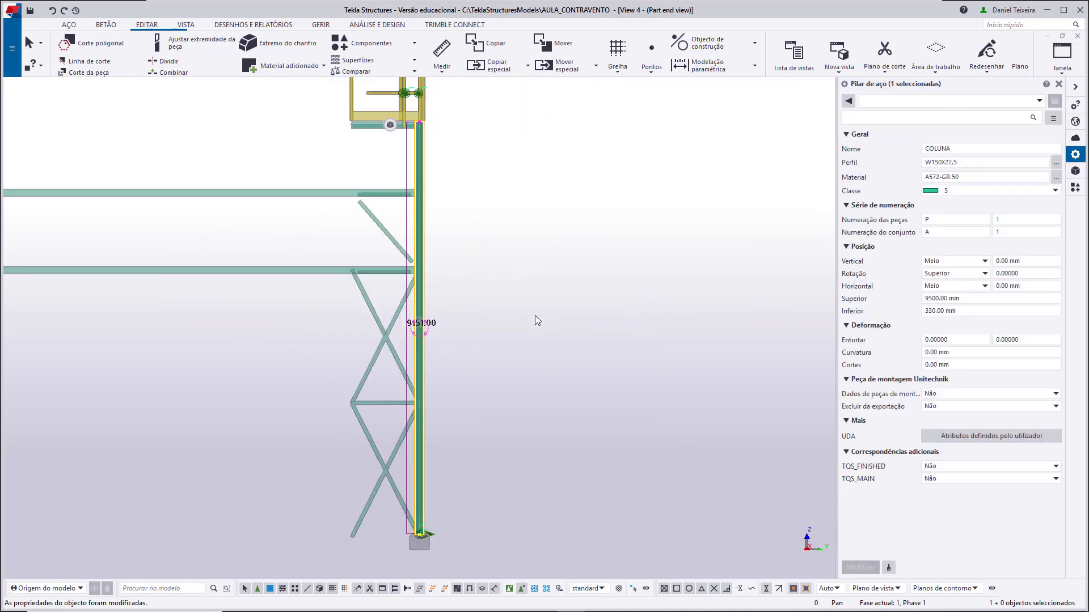
scroll(451, 431, "up", 6)
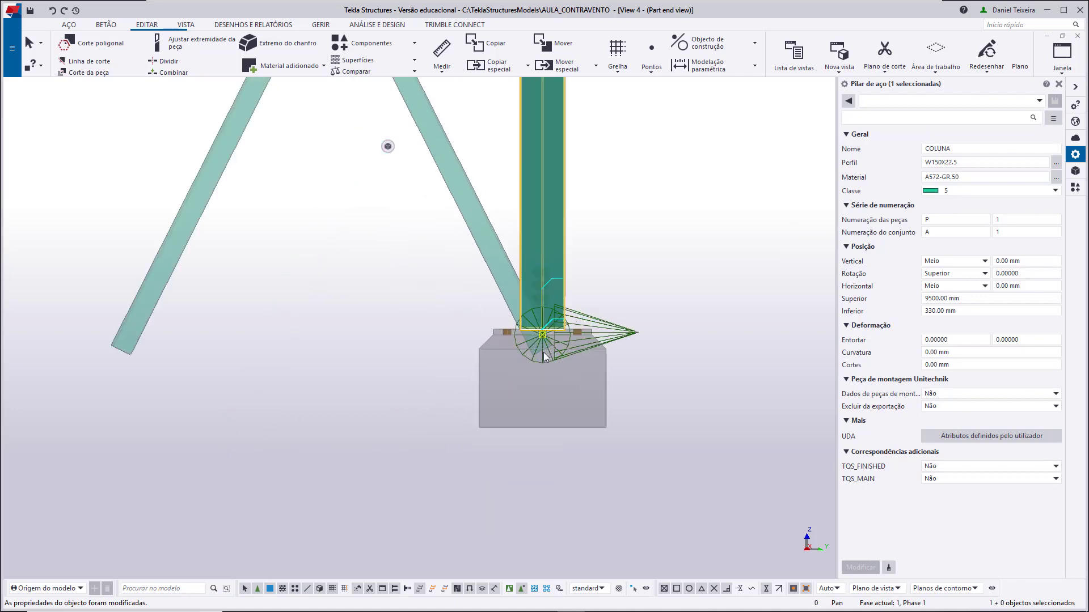
scroll(535, 211, "up", 5)
middle_click_drag(543, 181, 531, 250)
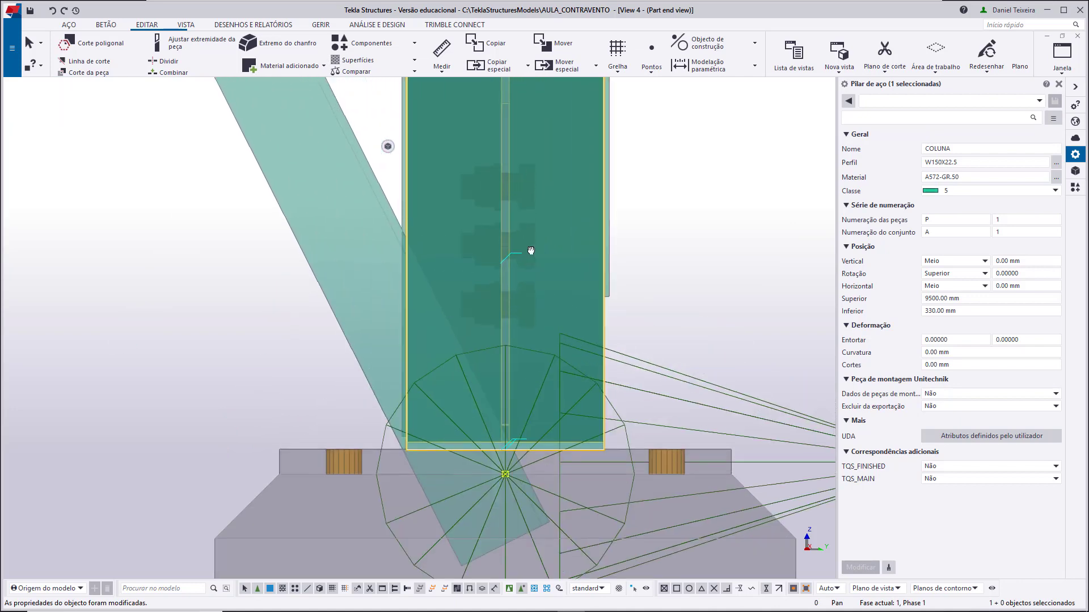
scroll(495, 150, "up", 8)
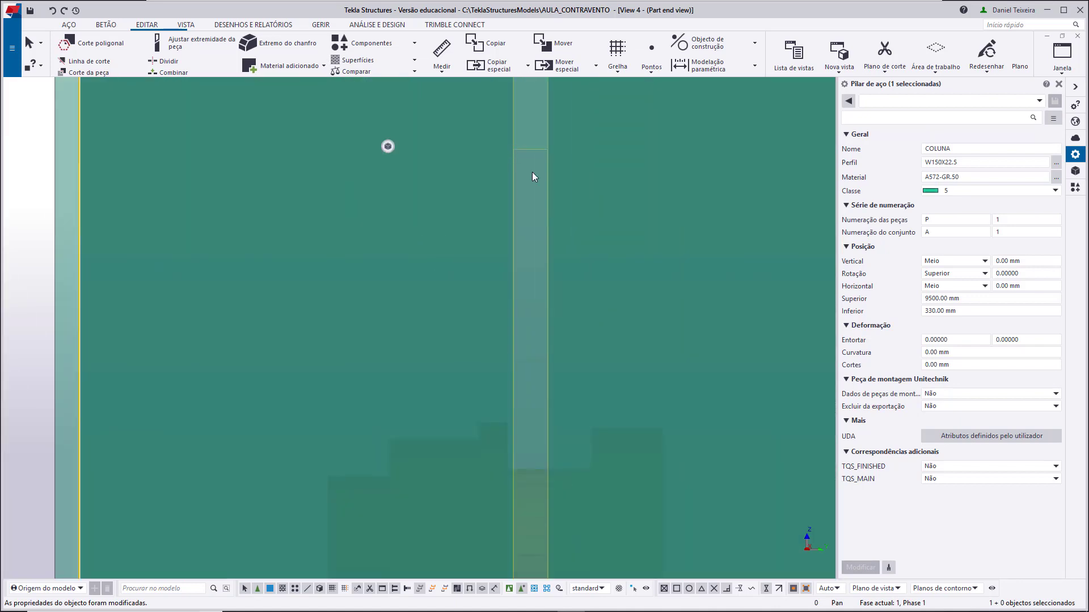
scroll(521, 171, "down", 4)
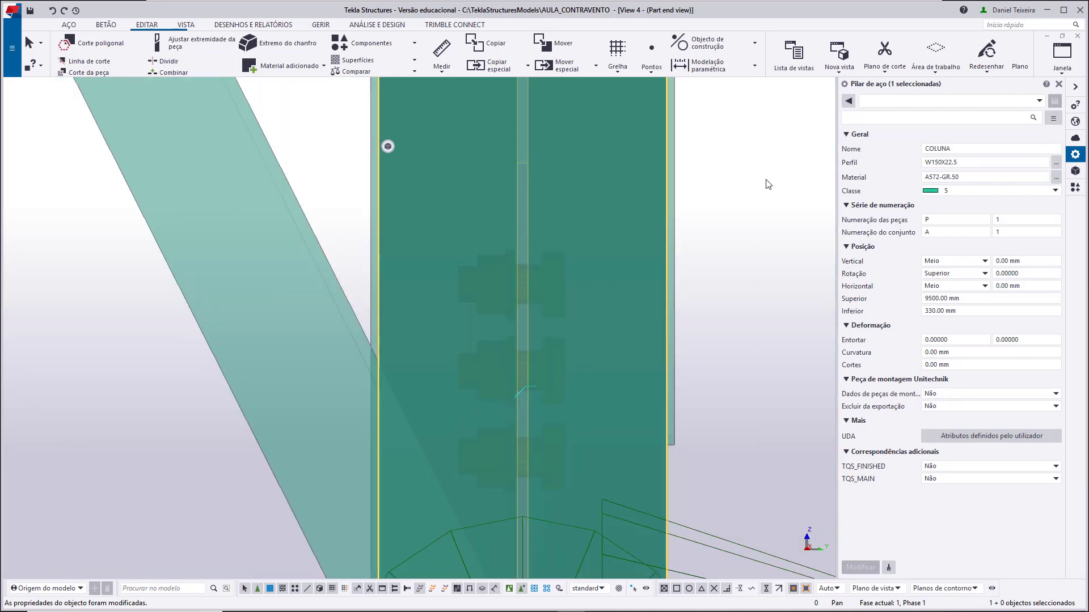
Close the column's part views and return to the 3D view of its foundation
left_click(1078, 35)
left_click(1077, 37)
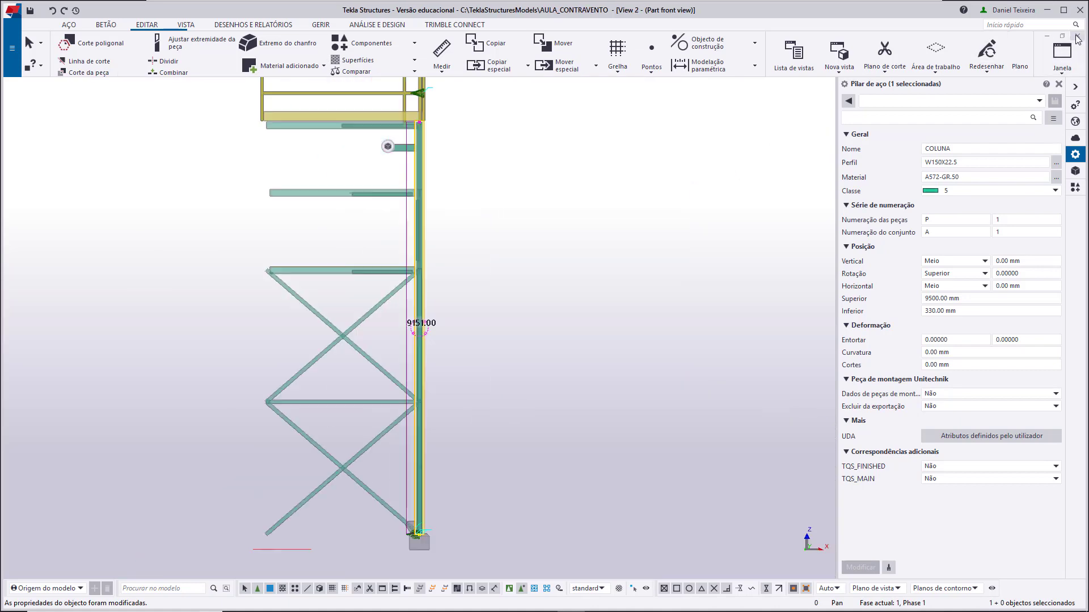
left_click(1078, 36)
scroll(560, 205, "down", 5)
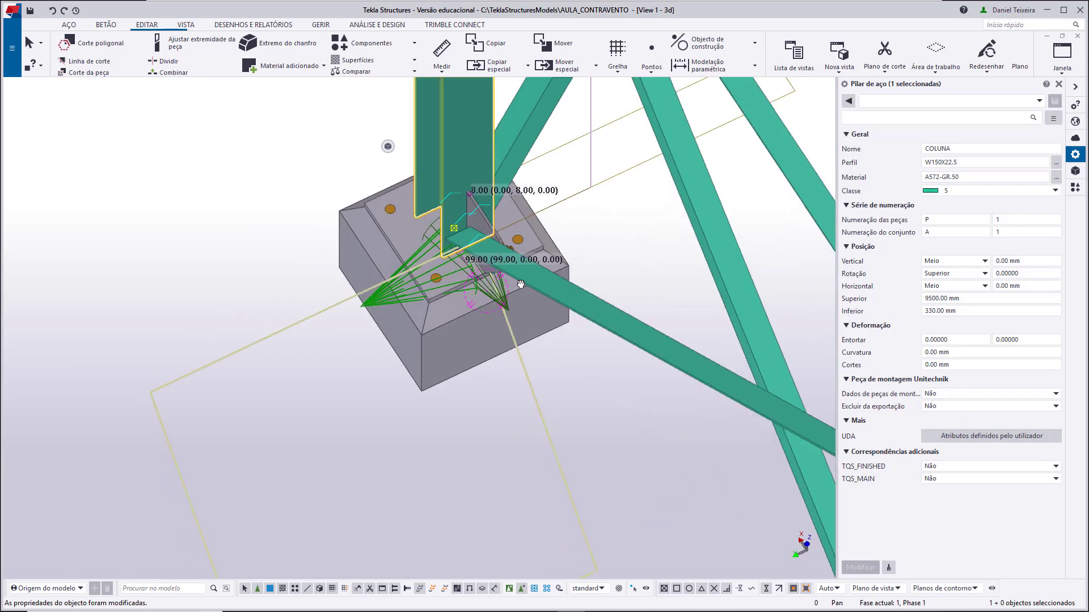
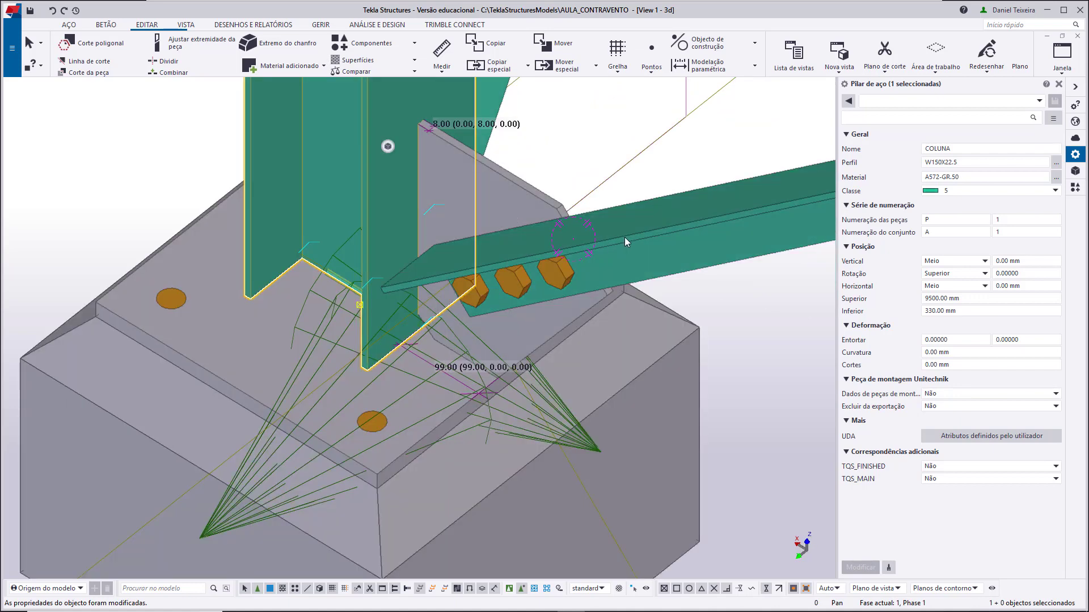
Select the bolted brace near its crossing with the other diagonal and examine its lower end at the gusset from both sides
scroll(545, 259, "down", 2)
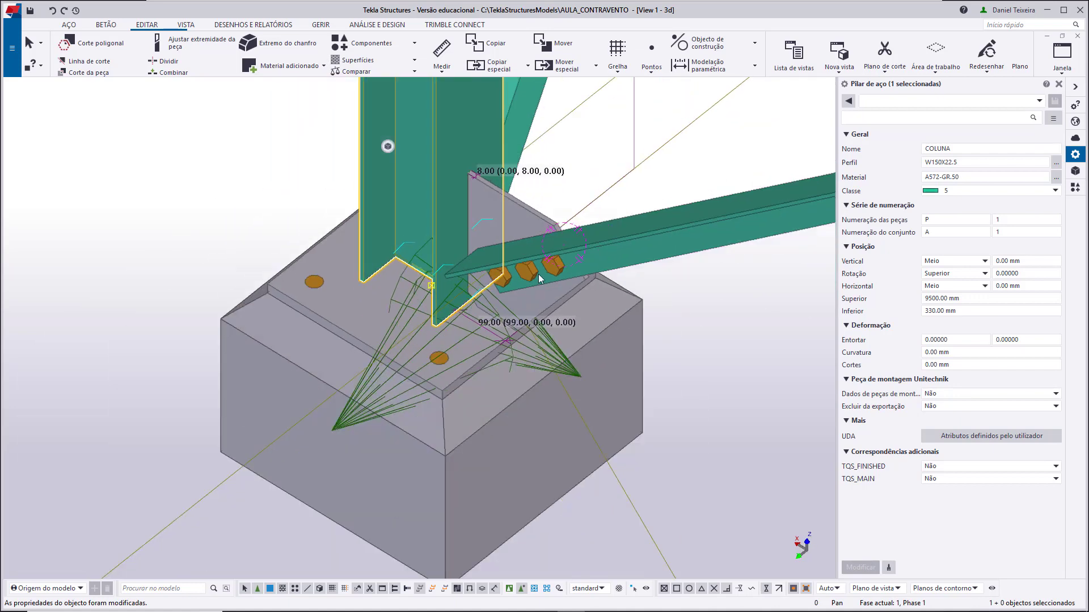
scroll(539, 274, "down", 3)
scroll(508, 285, "up", 5)
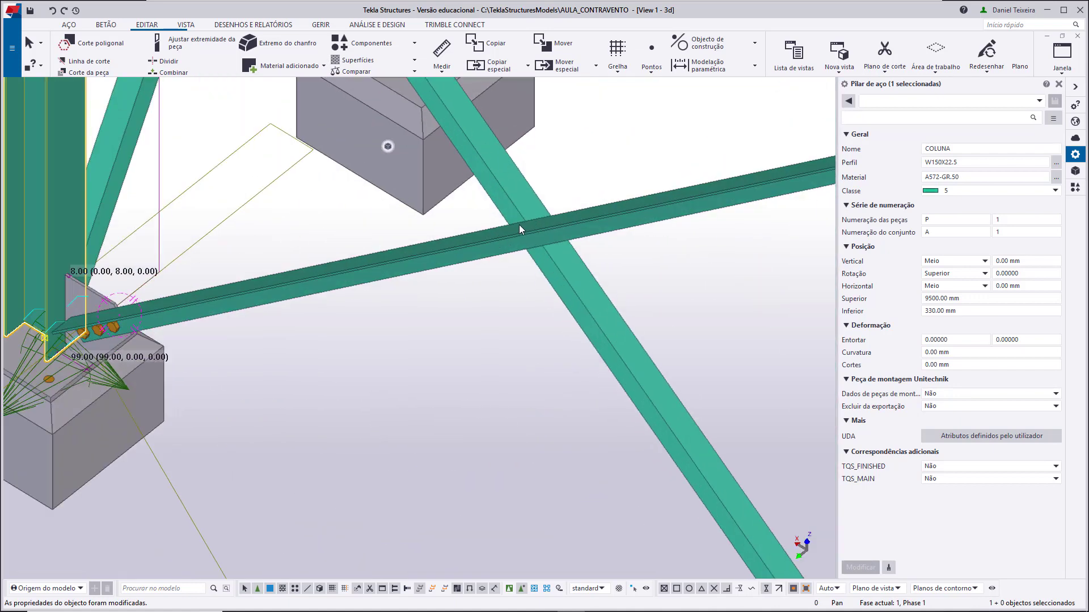
left_click(534, 226)
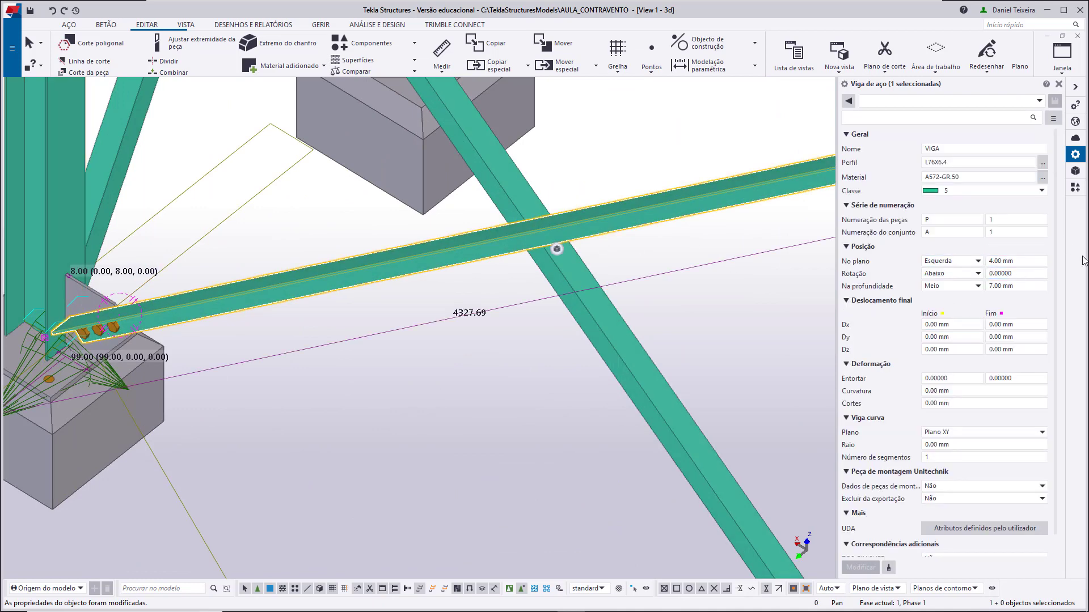
middle_click_drag(369, 260, 644, 250)
scroll(377, 301, "up", 3)
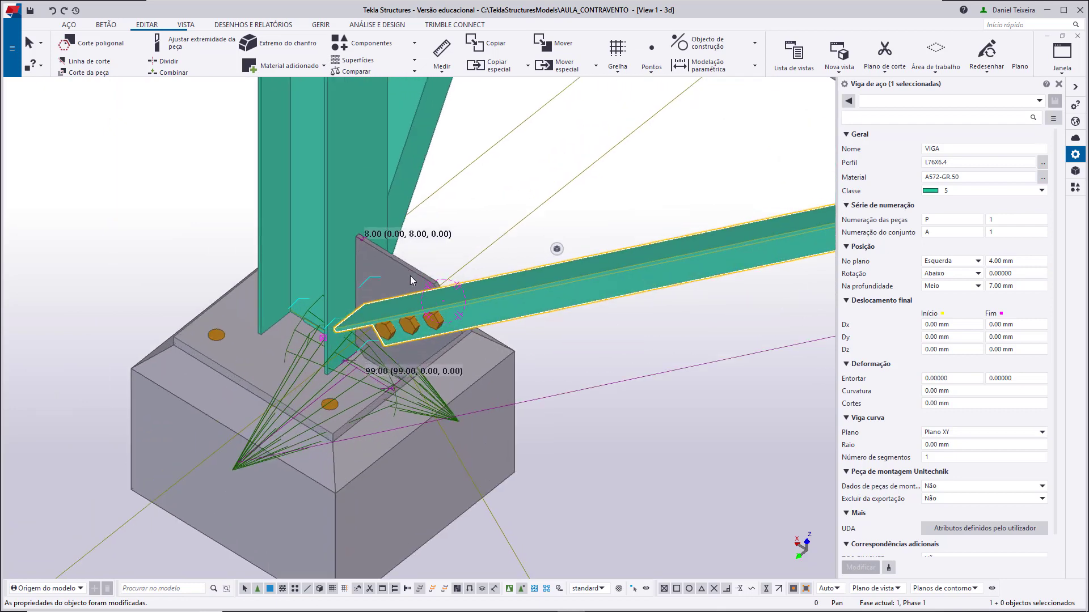
middle_click_drag(410, 276, 583, 248, "ctrl")
scroll(583, 247, "down", 8)
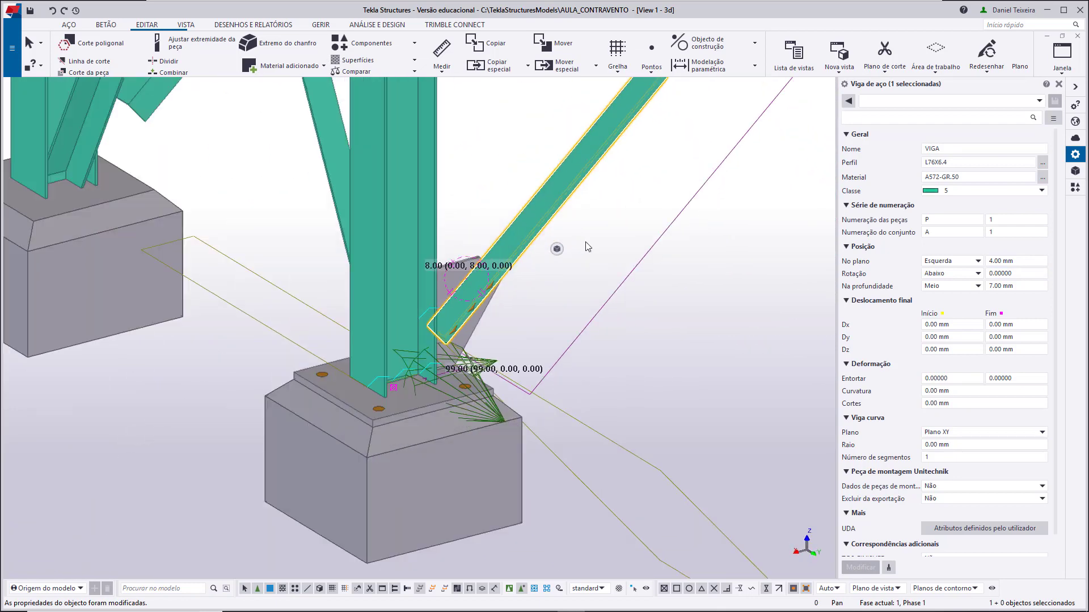
Examine the upper column joint where the diagonal braces and horizontal angles meet
middle_click_drag(670, 231, 405, 493, "ctrl")
scroll(464, 248, "up", 4)
middle_click_drag(416, 231, 431, 159, "ctrl")
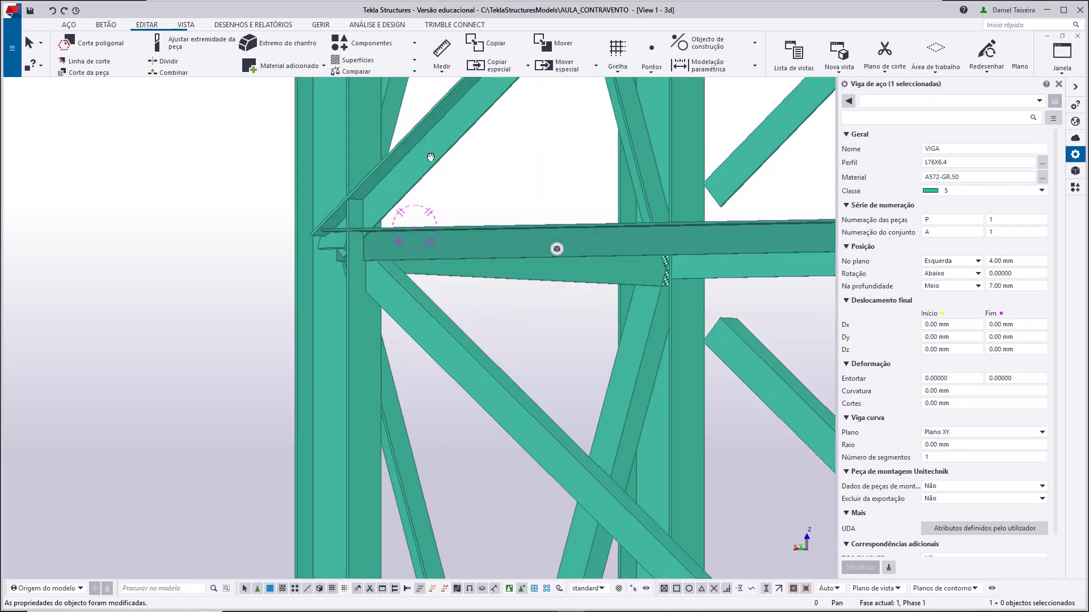
scroll(440, 175, "up", 5)
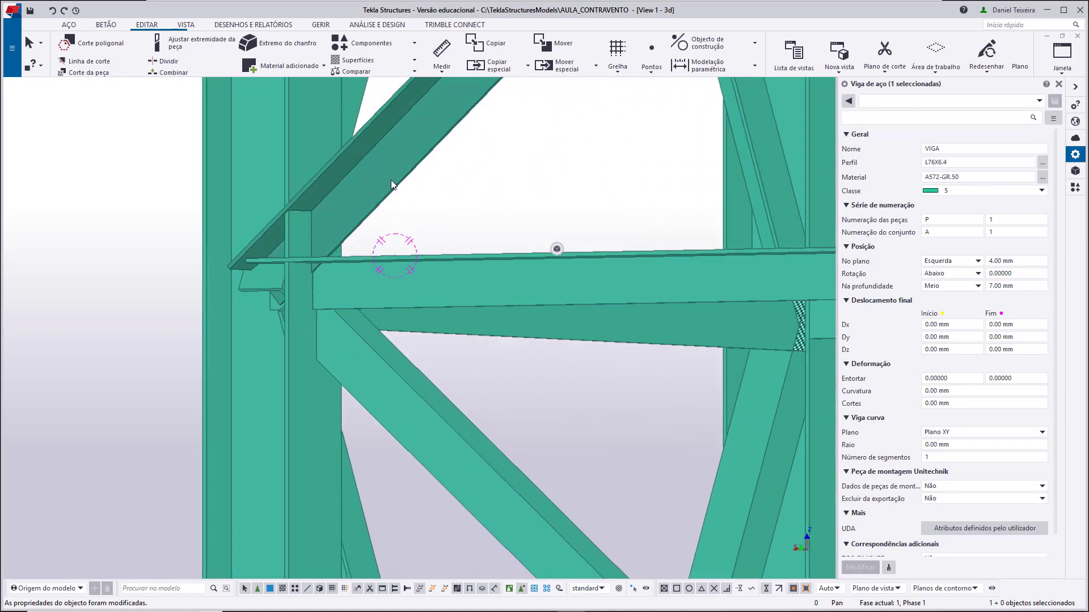
scroll(380, 175, "down", 2)
mouse_move(405, 217)
middle_mouse_down("ctrl")
mouse_move(408, 227)
mouse_move(420, 207)
middle_mouse_up("ctrl")
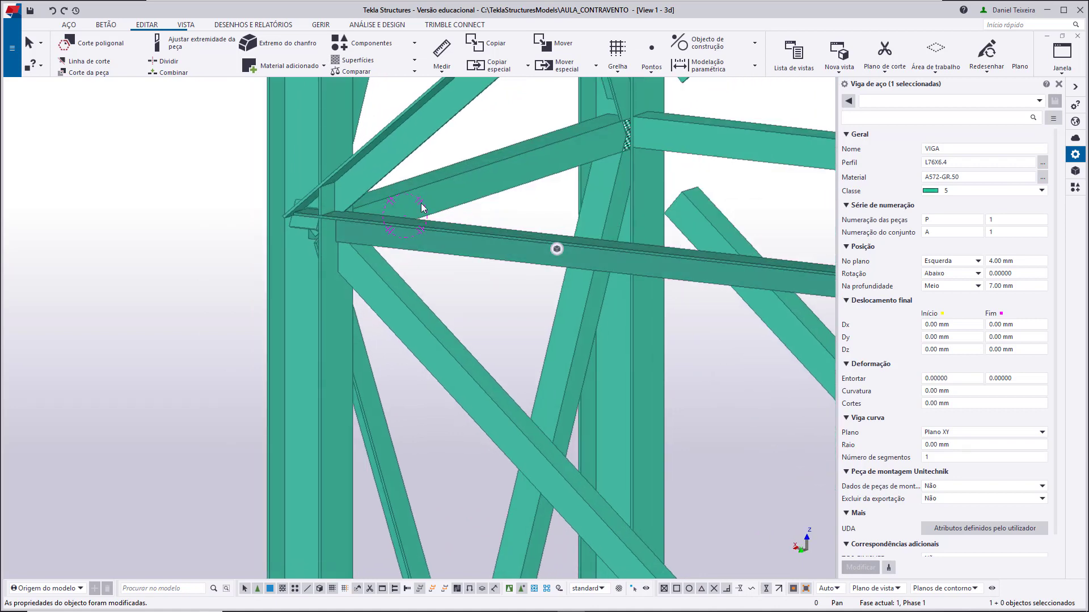
scroll(420, 205, "up", 3)
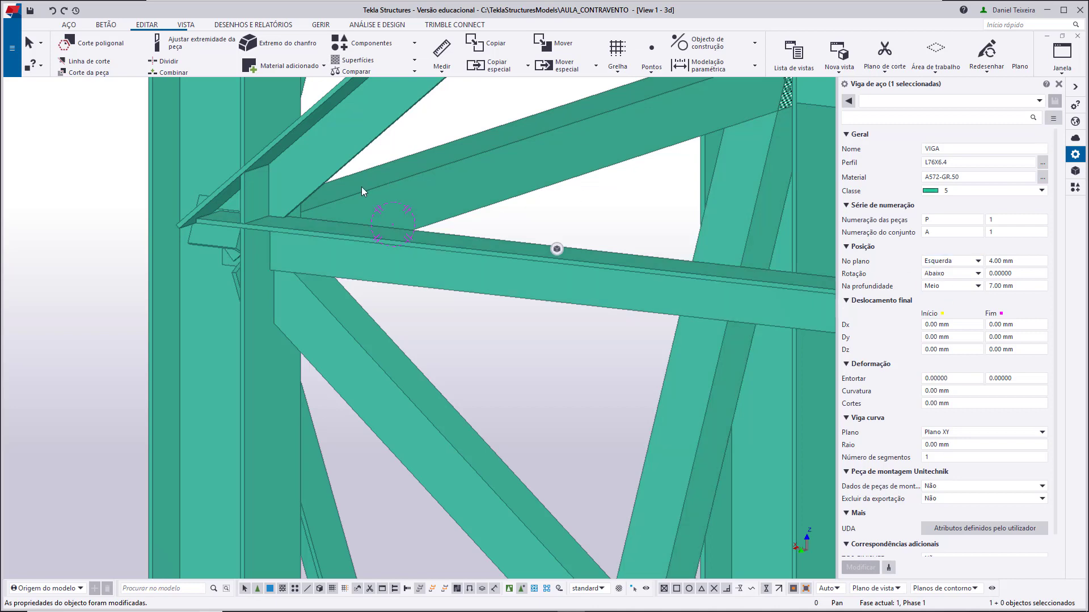
Close the brace's properties and reopen the component catalog with the whole bracing panel in view
middle_click_drag(362, 186, 427, 381, "ctrl")
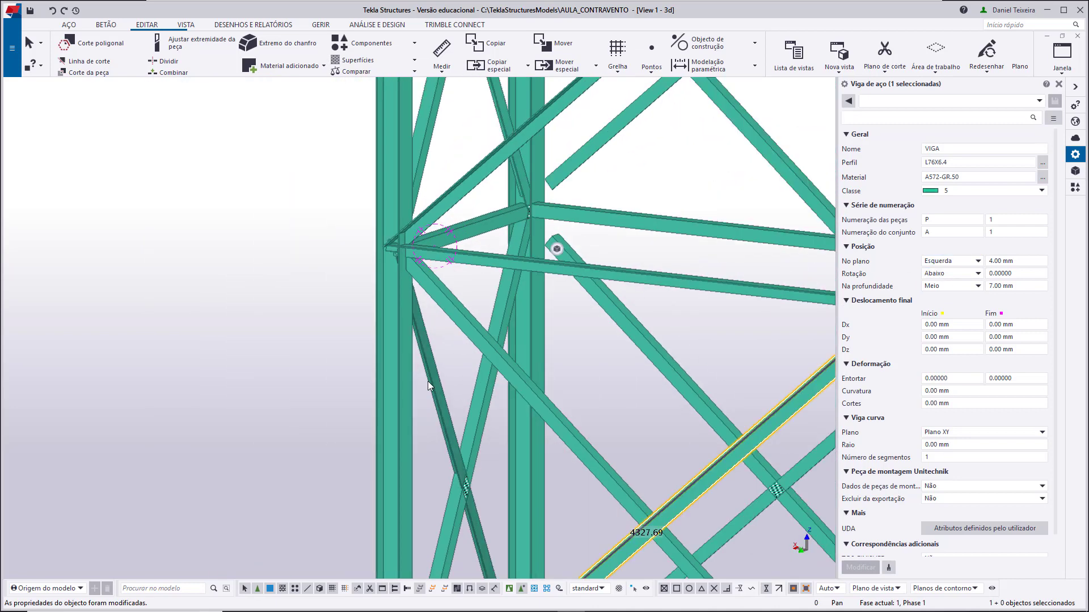
left_click(1058, 84)
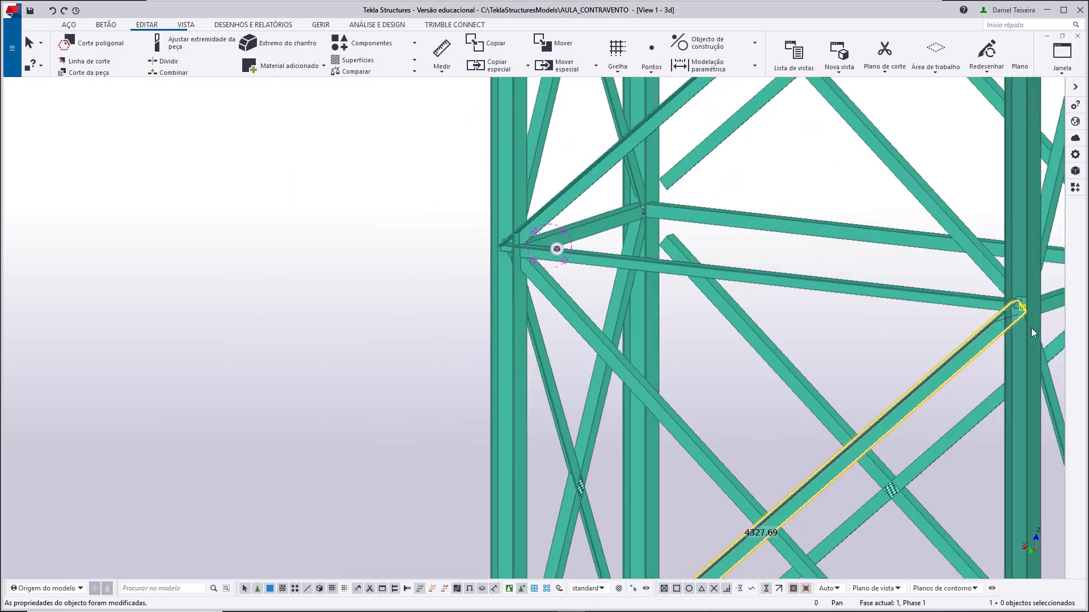
left_click(1075, 188)
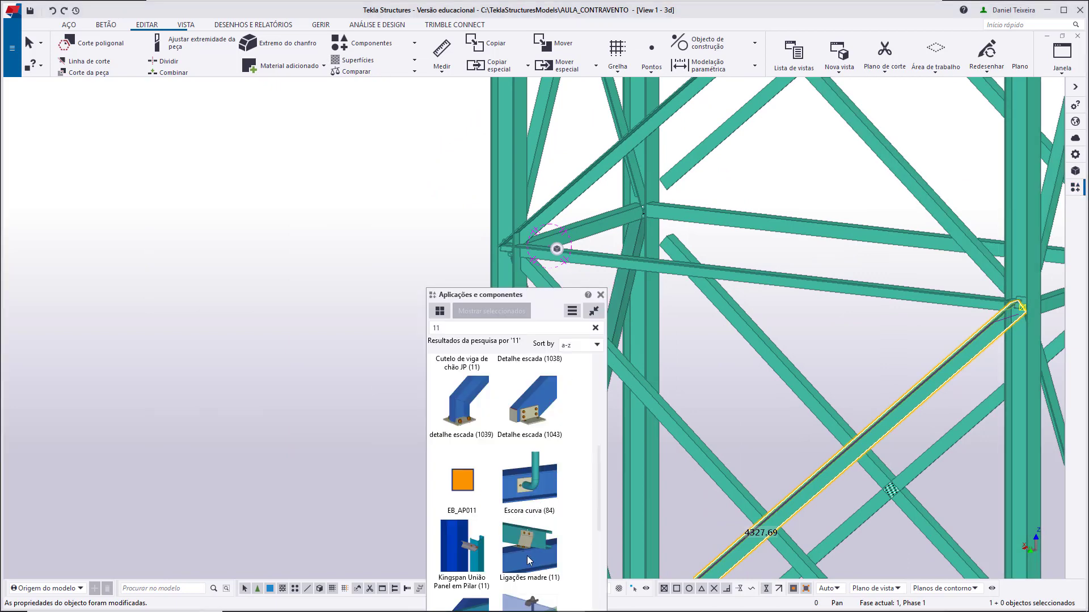
Find the Cutelo aparafusado (11) connection in the component catalog and open its properties
scroll(549, 486, "down", 3)
left_click(457, 332)
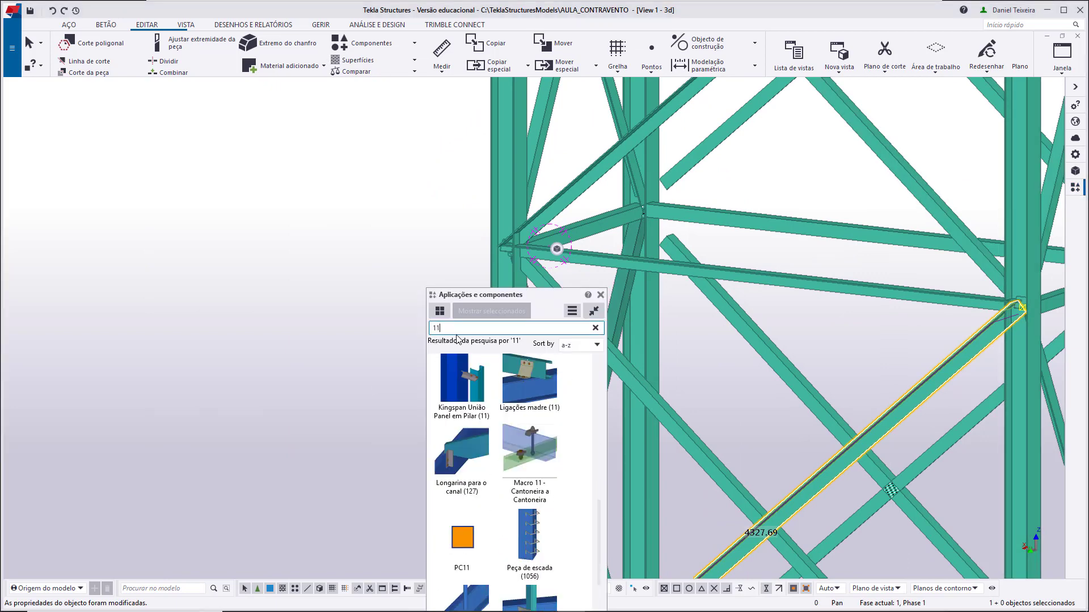
scroll(504, 413, "up", 5)
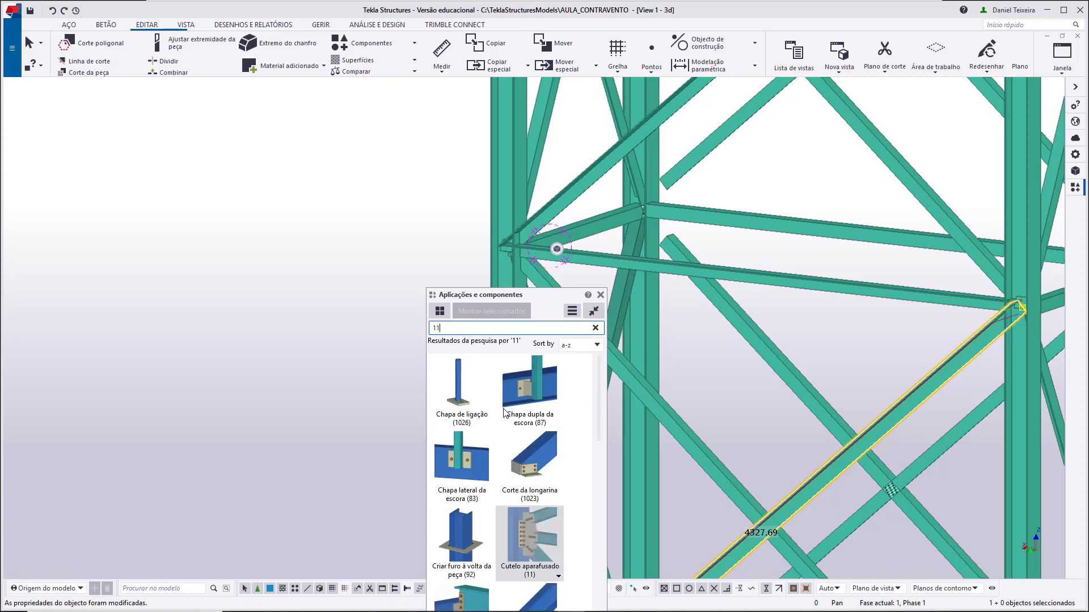
scroll(499, 408, "down", 5)
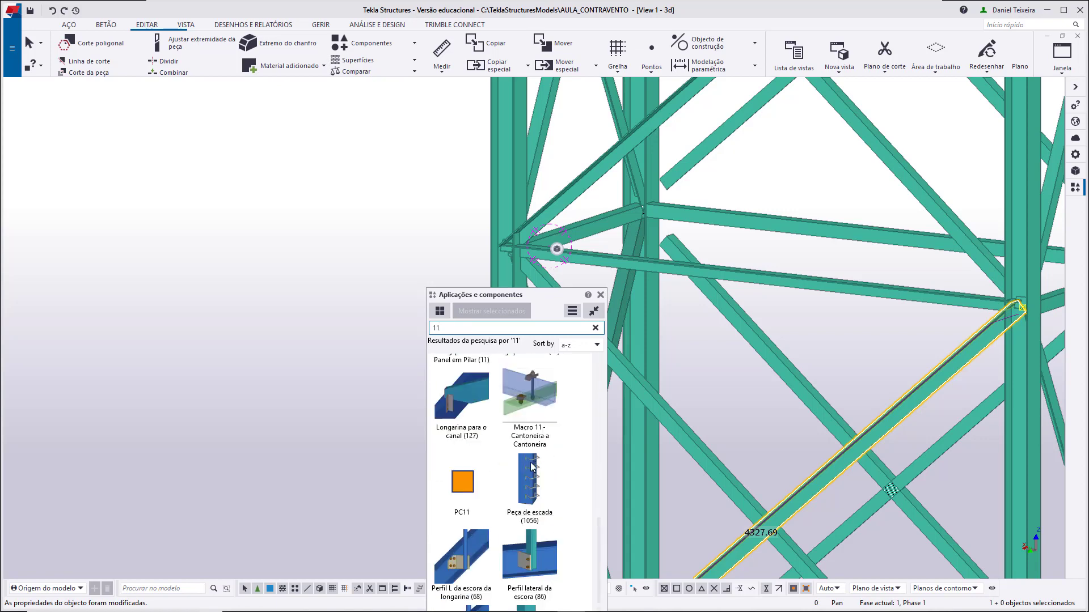
scroll(532, 467, "up", 5)
left_click(532, 468)
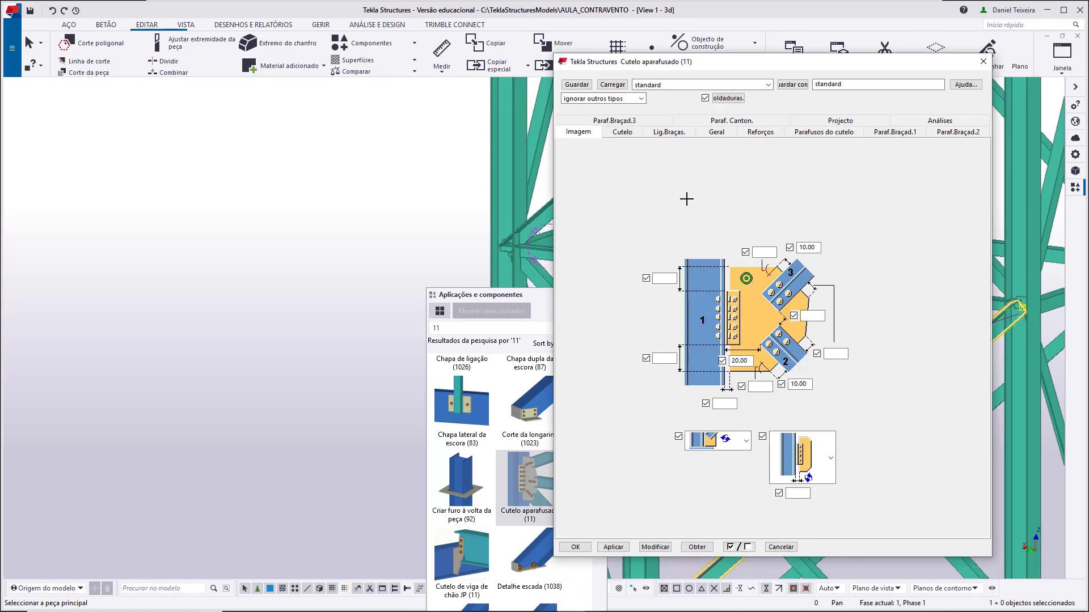
Set the second brace bolt group to diameter 19.05, tolerance 1.95 and 35 mm edge distances at both ends
left_click(911, 135)
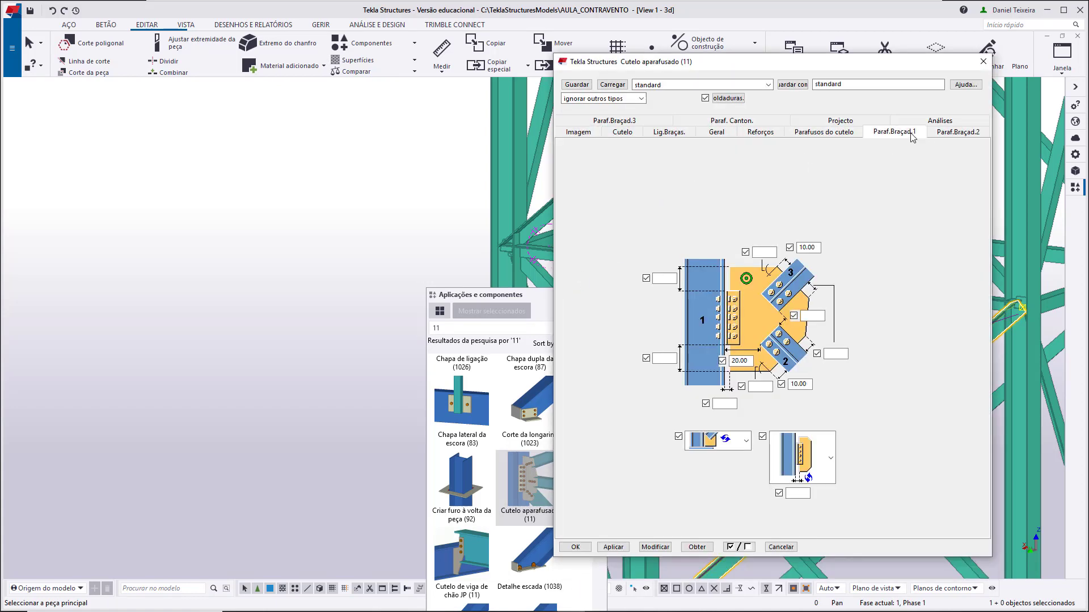
left_click(958, 132)
left_click_drag(646, 172, 610, 172)
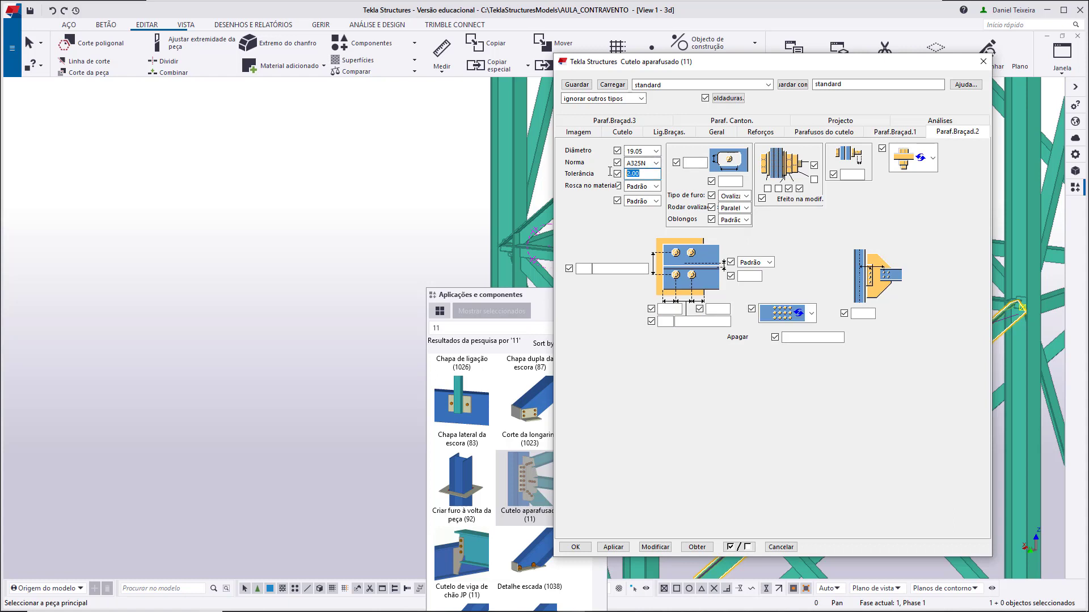
type("1.95")
left_click(676, 310)
left_click(714, 310)
type("35")
Give the second brace bolt group 3 bolts at 70 mm spacing, positioned 45 mm from Topo
left_click(665, 322)
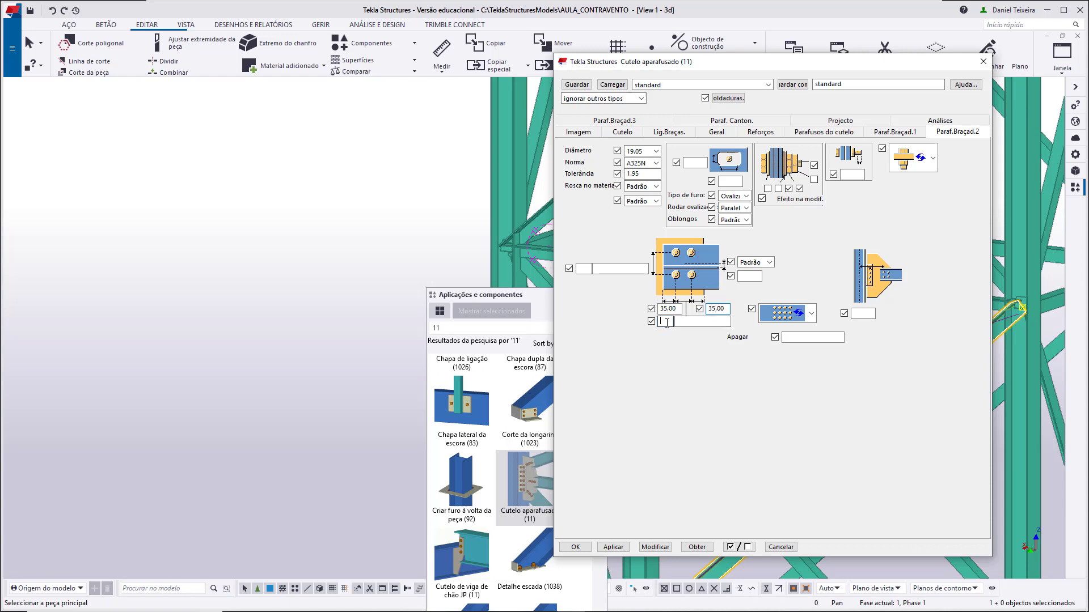
type("3")
left_click(693, 322)
type("70")
left_click(762, 263)
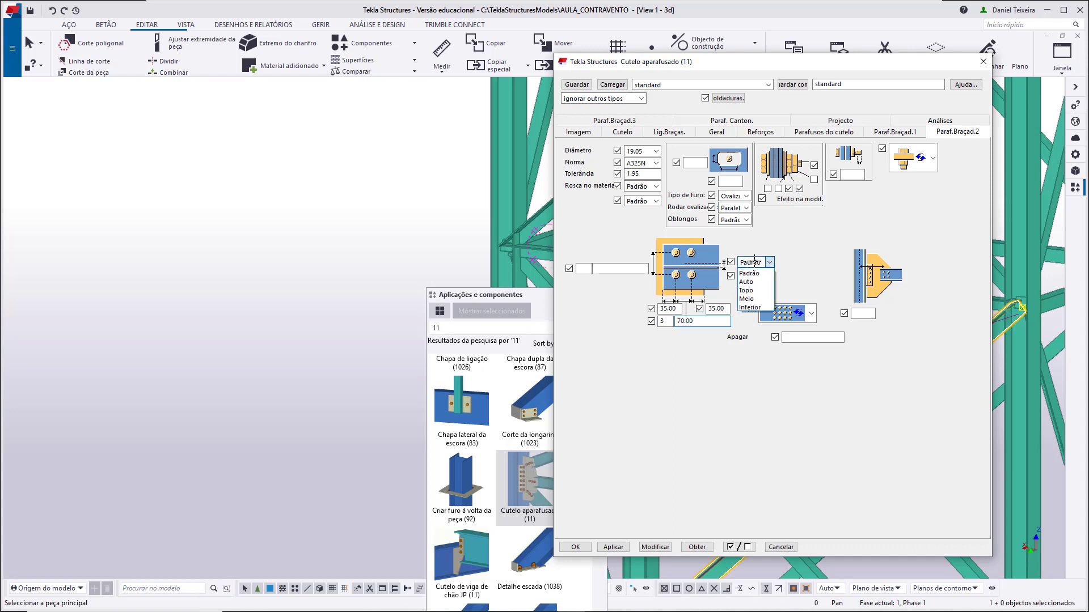
left_click(751, 289)
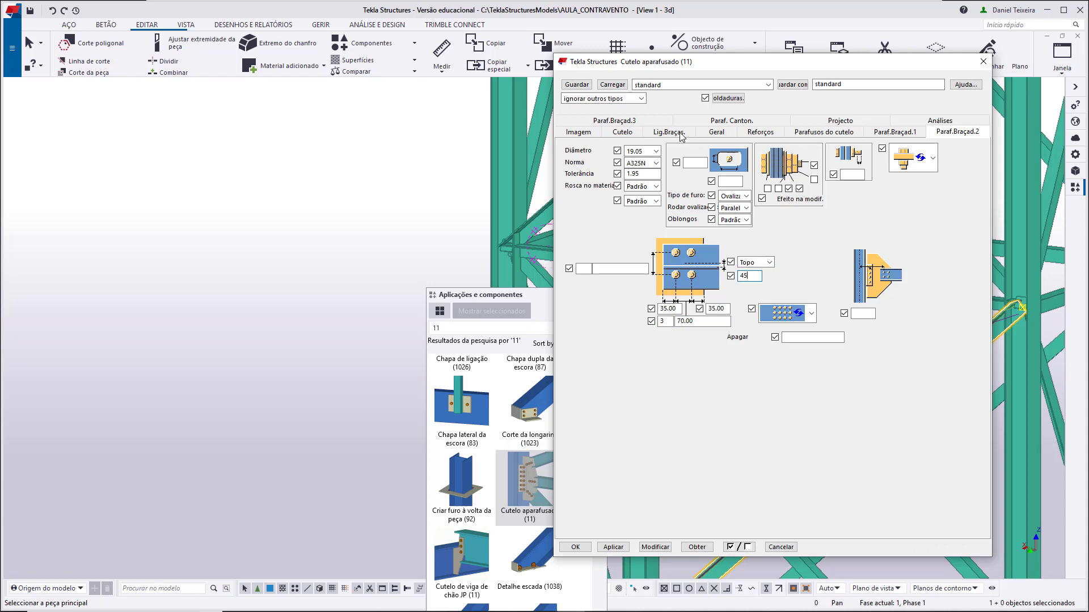
Set the third brace bolt group to diameter 19.05 with a tolerance of 1.95
left_click(647, 121)
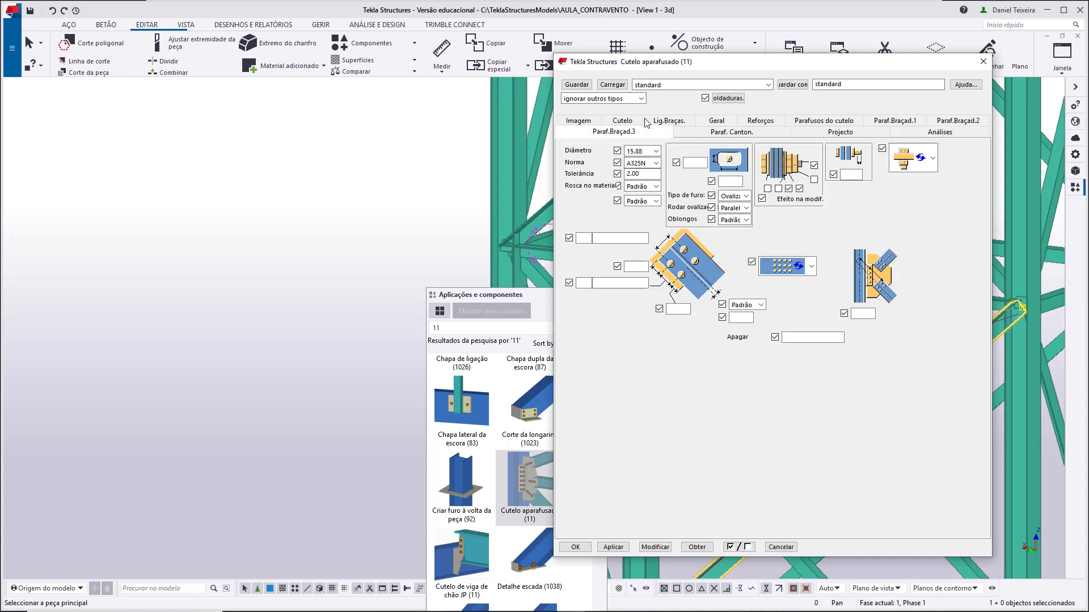
left_click(649, 151)
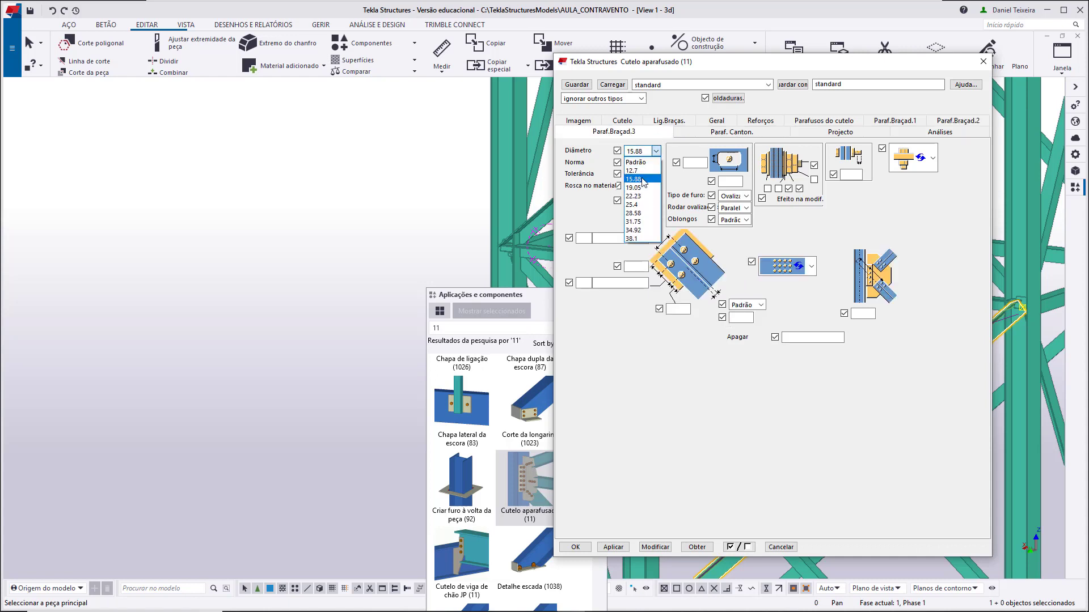
left_click(634, 187)
double_click(645, 172)
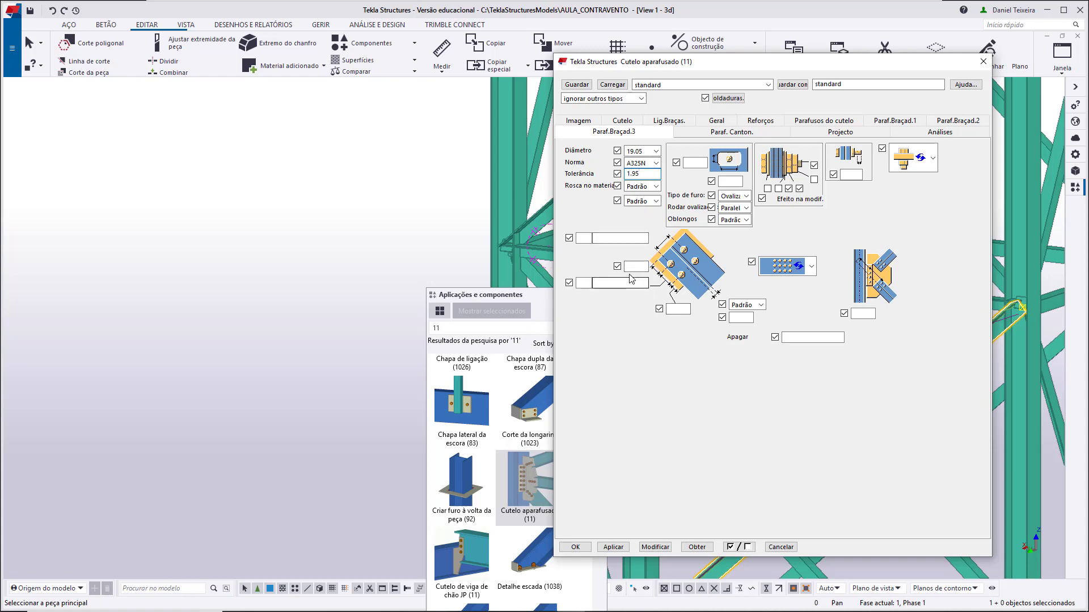
Give the third brace bolt group 35 mm edge distances and 3 bolts at 70 mm spacing, and accept the connection settings
left_click(633, 267)
left_click(678, 309)
left_click(584, 283)
type("37")
left_click(624, 283)
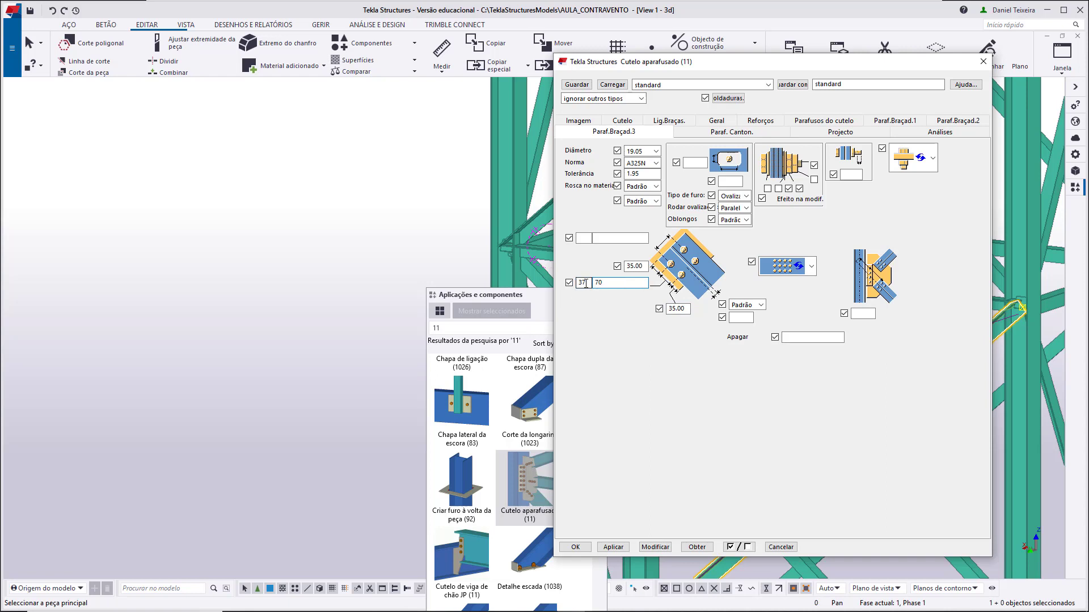
left_click_drag(586, 283, 572, 286)
type("3")
left_click(584, 548)
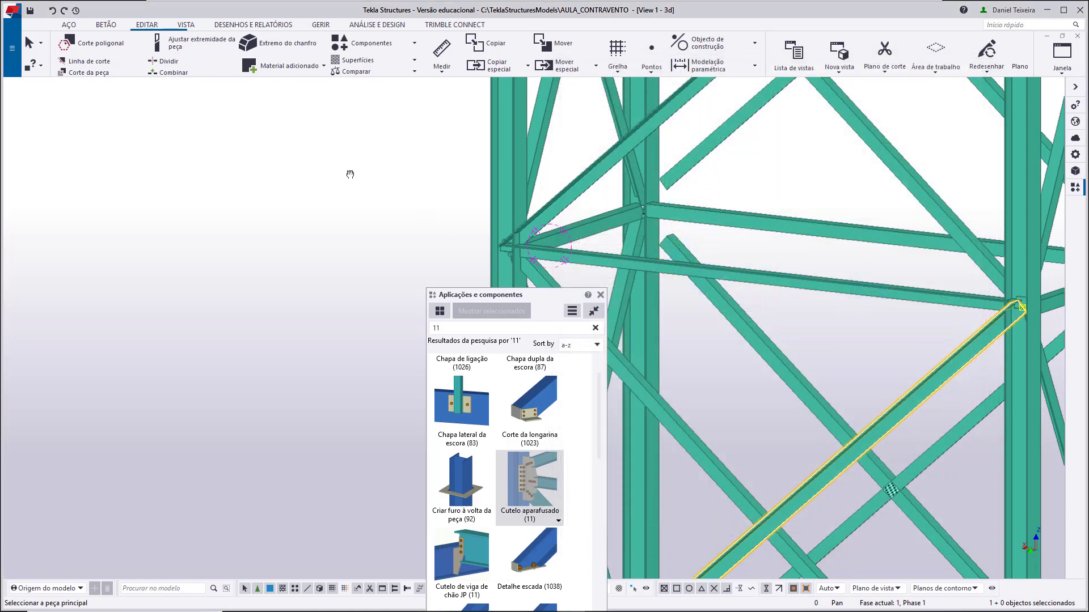
Create the gusset connection at the upper joint with the column as main part and the lower diagonal, horizontal angle and upper diagonal as secondaries
middle_click_drag(352, 173, 116, 185)
middle_click_drag(147, 234, 159, 279)
scroll(160, 279, "up", 1)
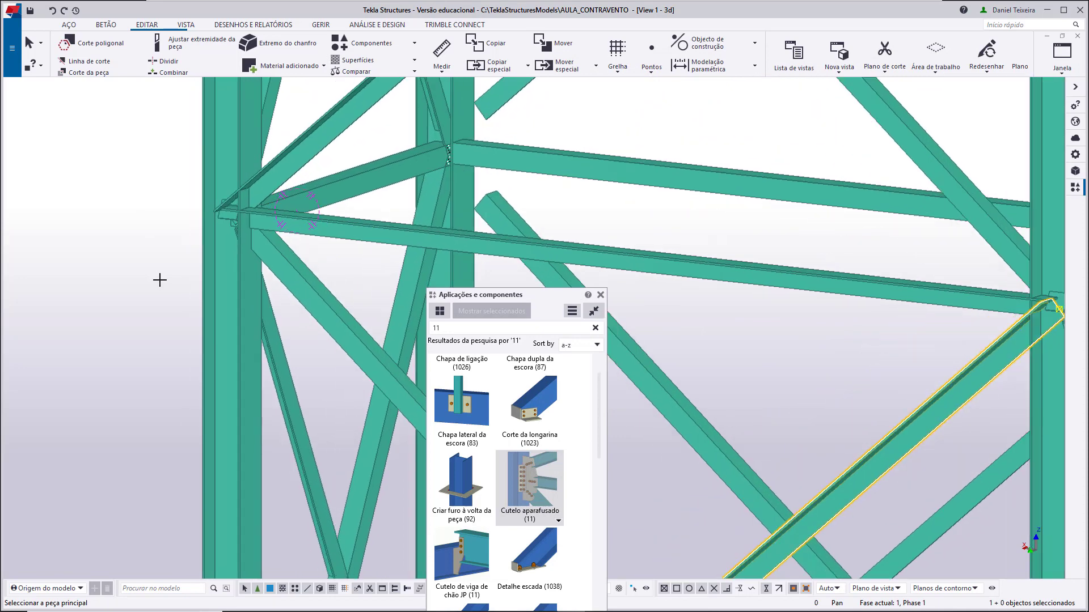
middle_click_drag(239, 271, 218, 304)
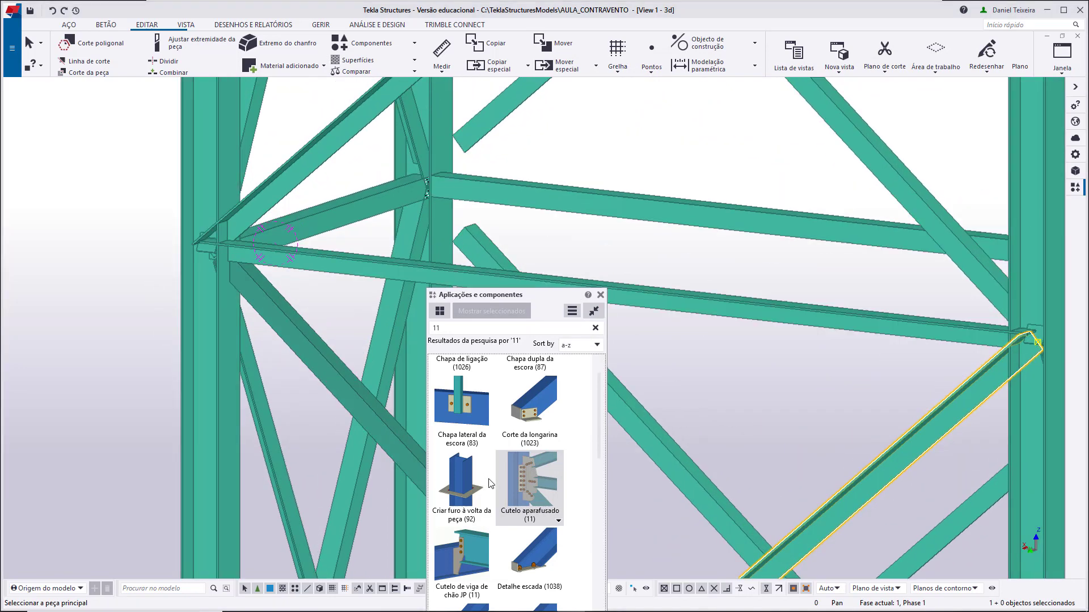
left_click(188, 346)
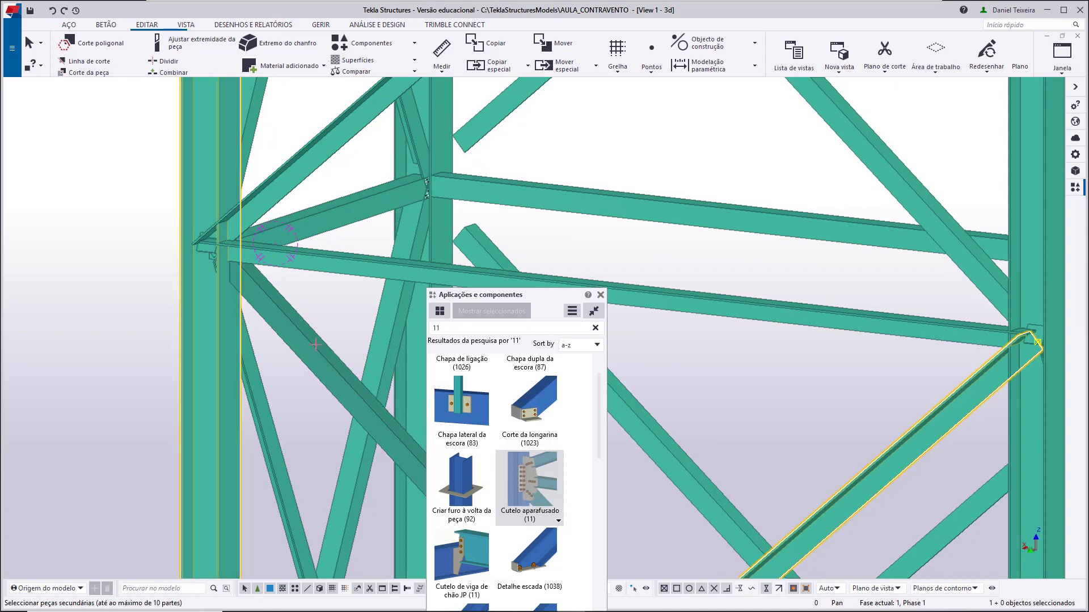
left_click(287, 316)
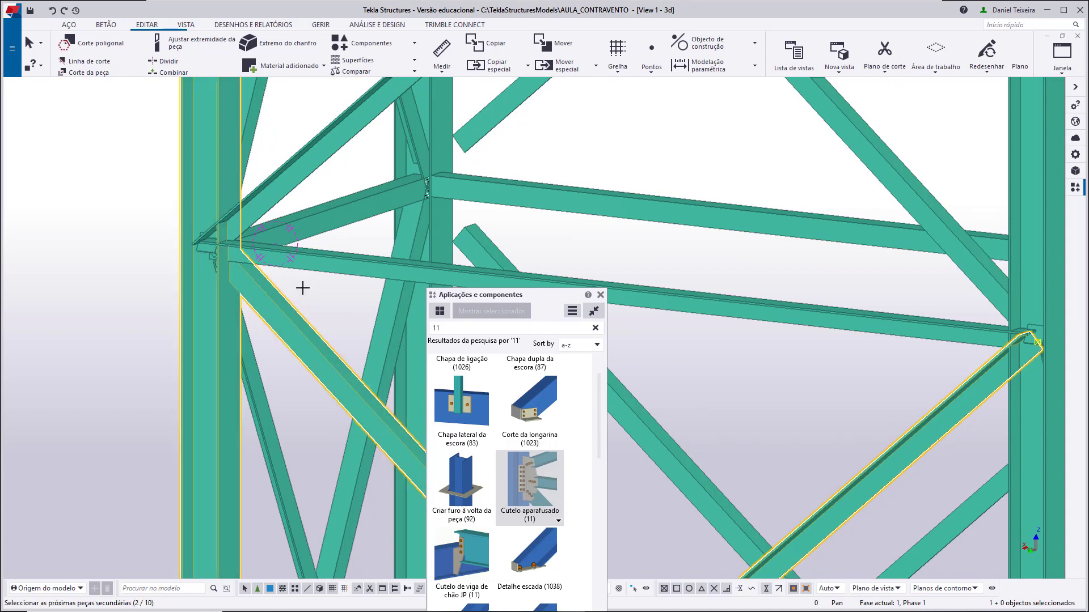
left_click(311, 261)
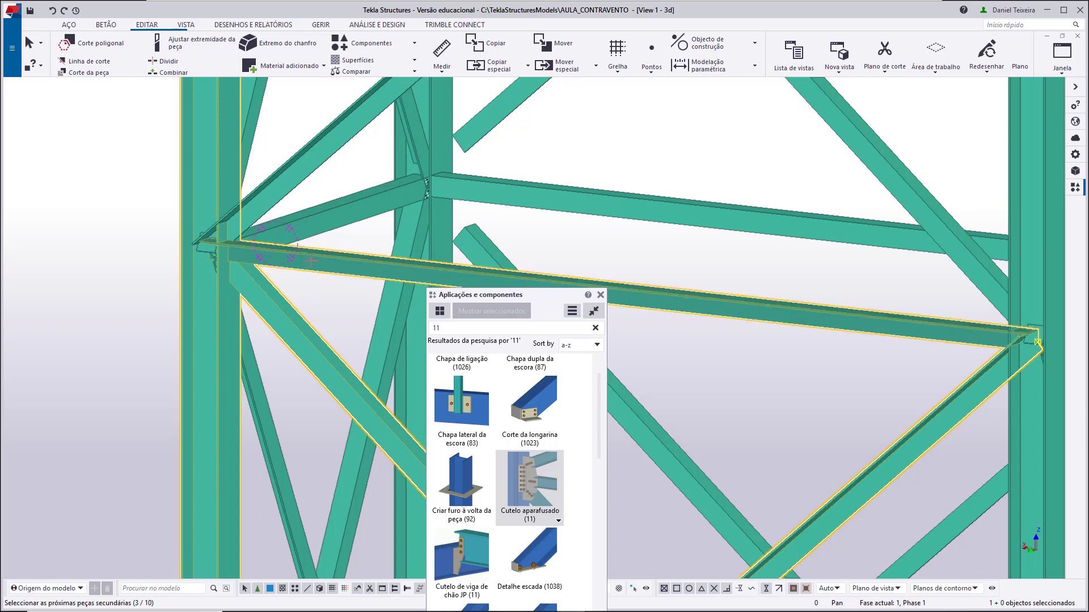
left_click(290, 170)
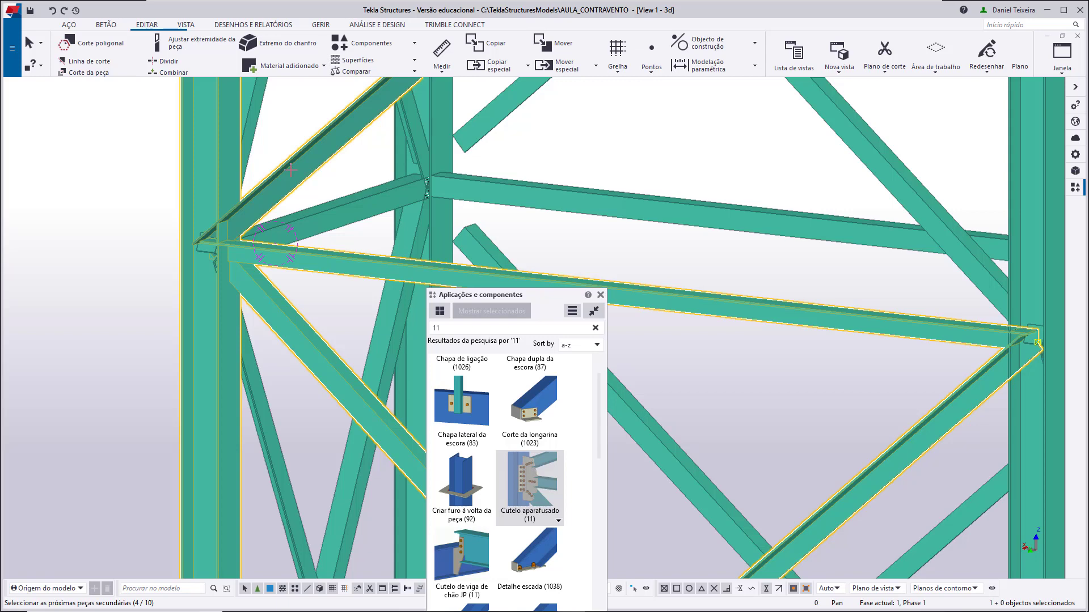
middle_click(290, 171)
right_click(339, 182)
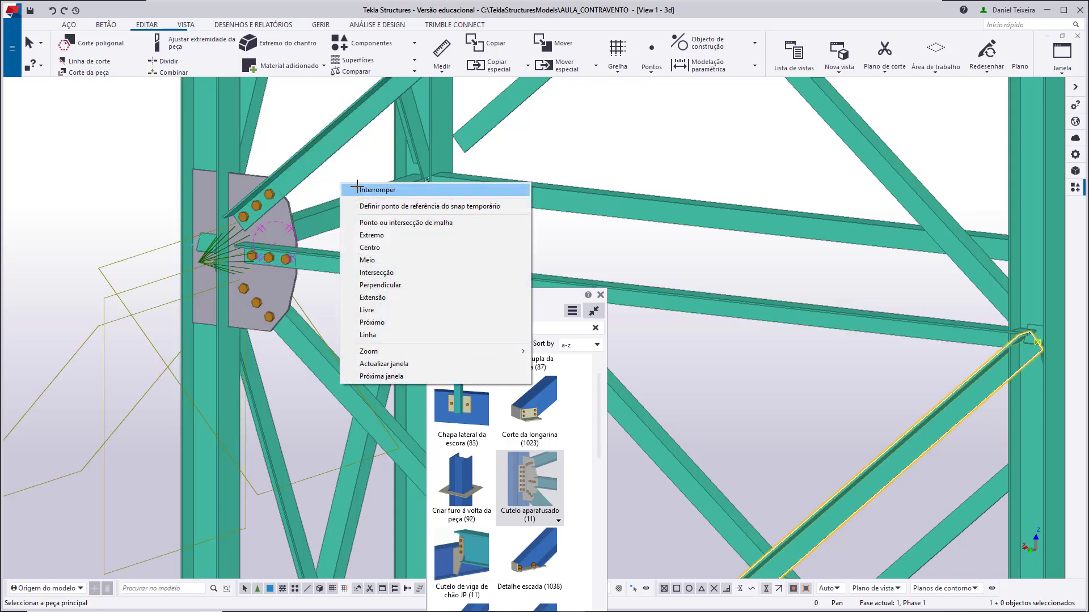
left_click(356, 188)
Set the upper gusset plate's gap from the column to 0, apply it to the connection and close the component catalog
middle_click_drag(292, 228, 390, 251, "ctrl")
scroll(385, 249, "up", 4)
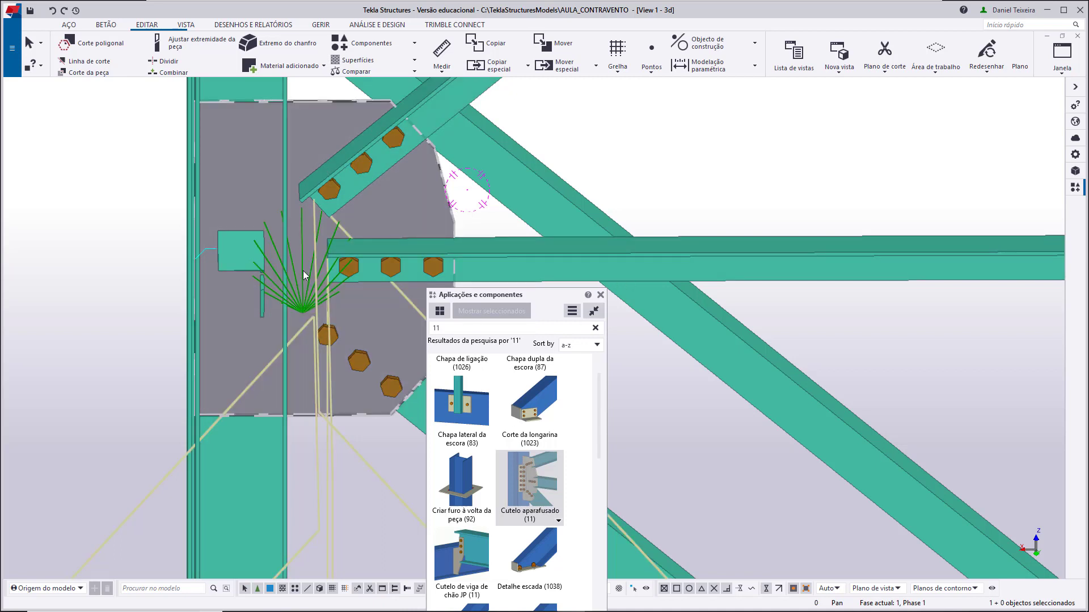
double_click(303, 270)
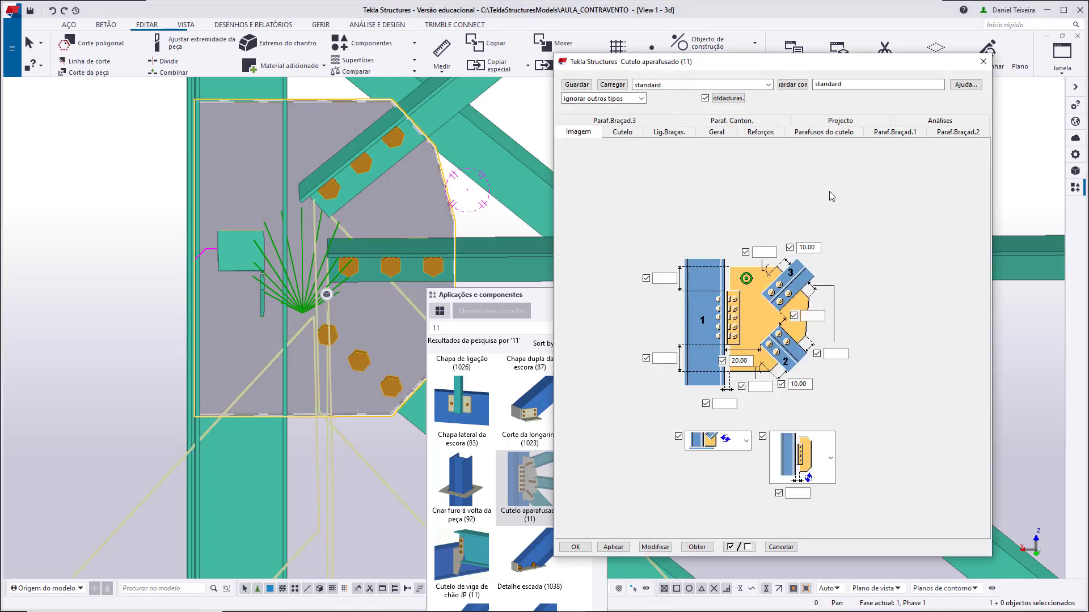
left_click(729, 404)
type("0")
left_click(655, 548)
middle_click_drag(239, 335, 184, 213)
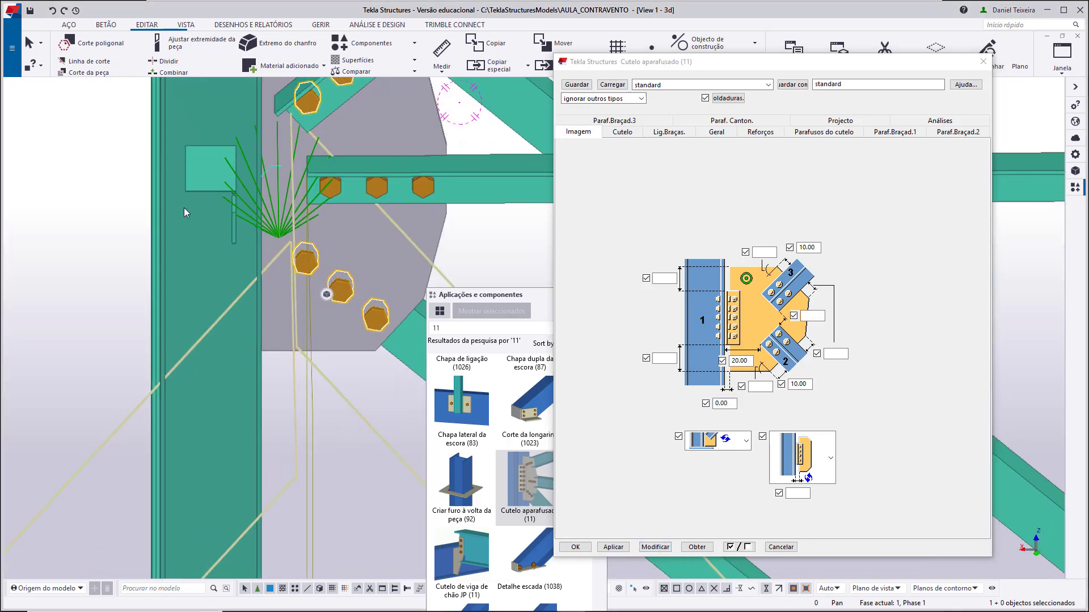
scroll(185, 213, "down", 3)
left_click(575, 547)
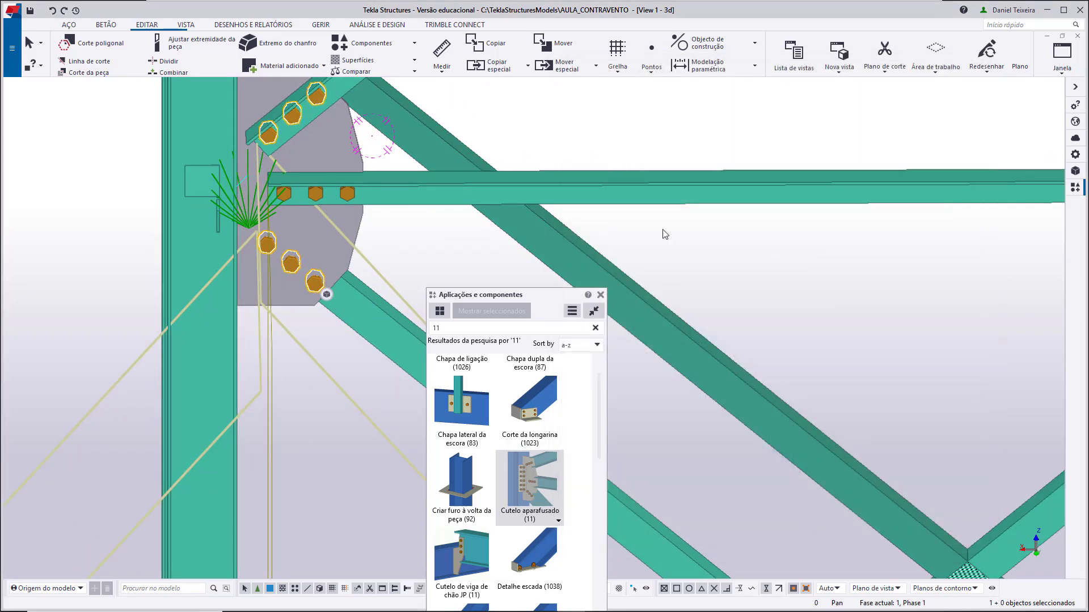
left_click(601, 296)
Save the settings of the gusset connection at the column base as CV_BASE_COLUNA
scroll(408, 272, "down", 5)
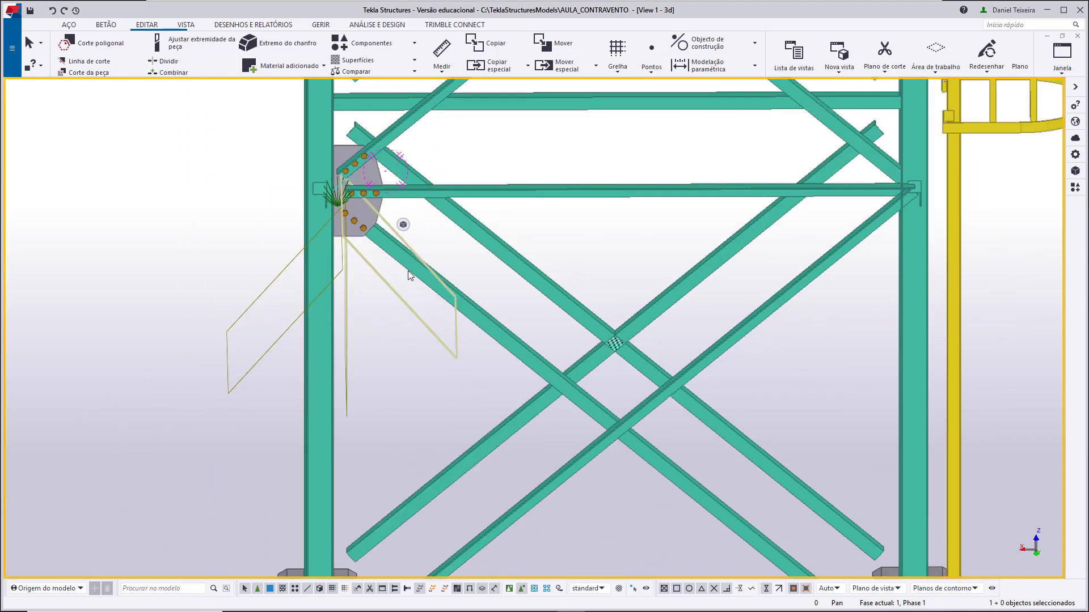
middle_click_drag(448, 189, 468, 118)
scroll(413, 429, "up", 4)
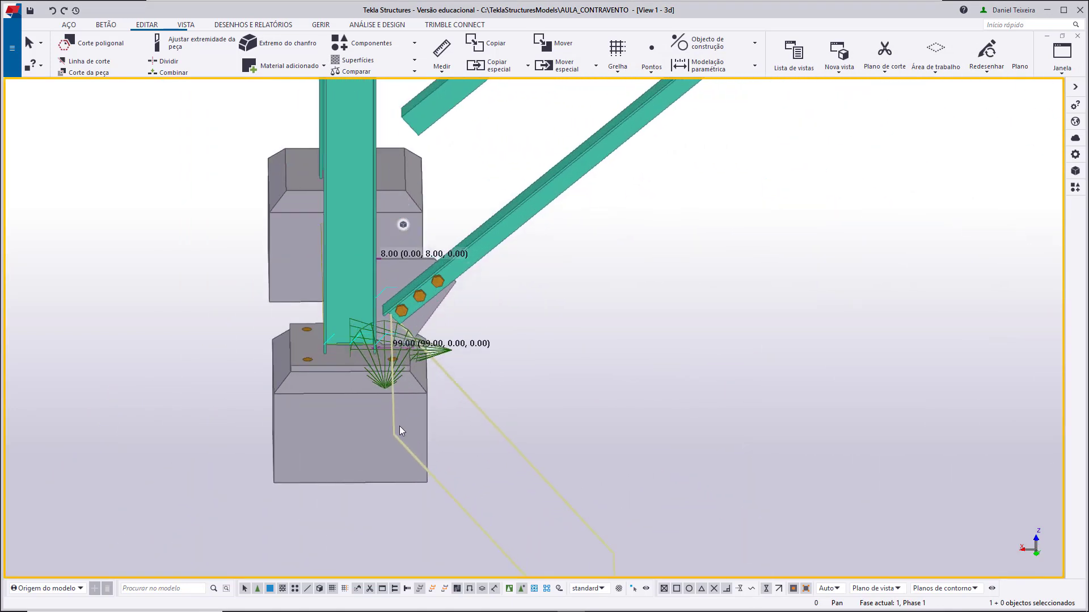
double_click(380, 386)
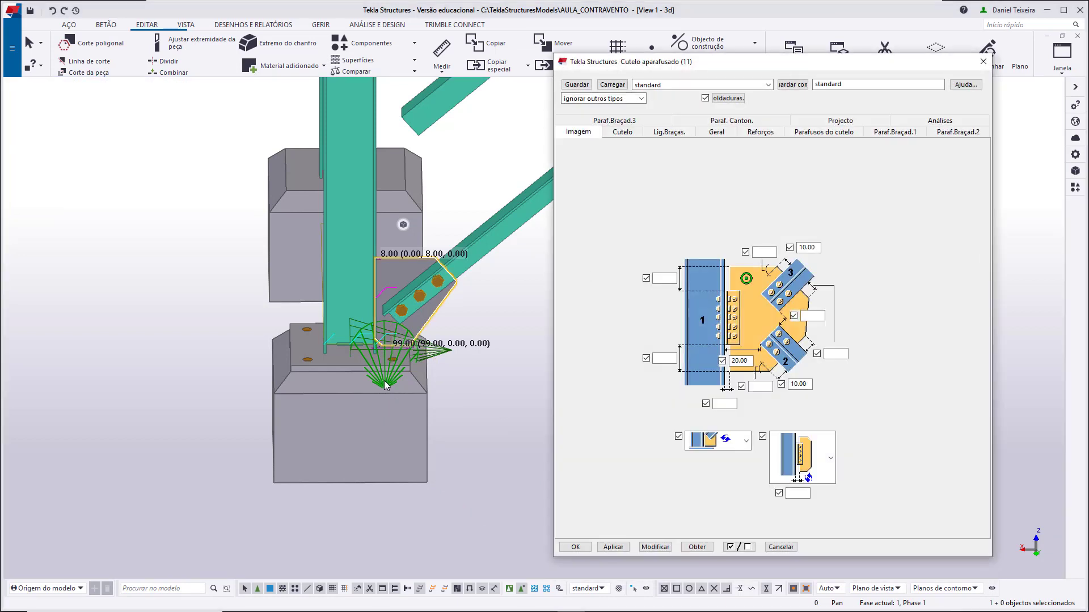
double_click(881, 83)
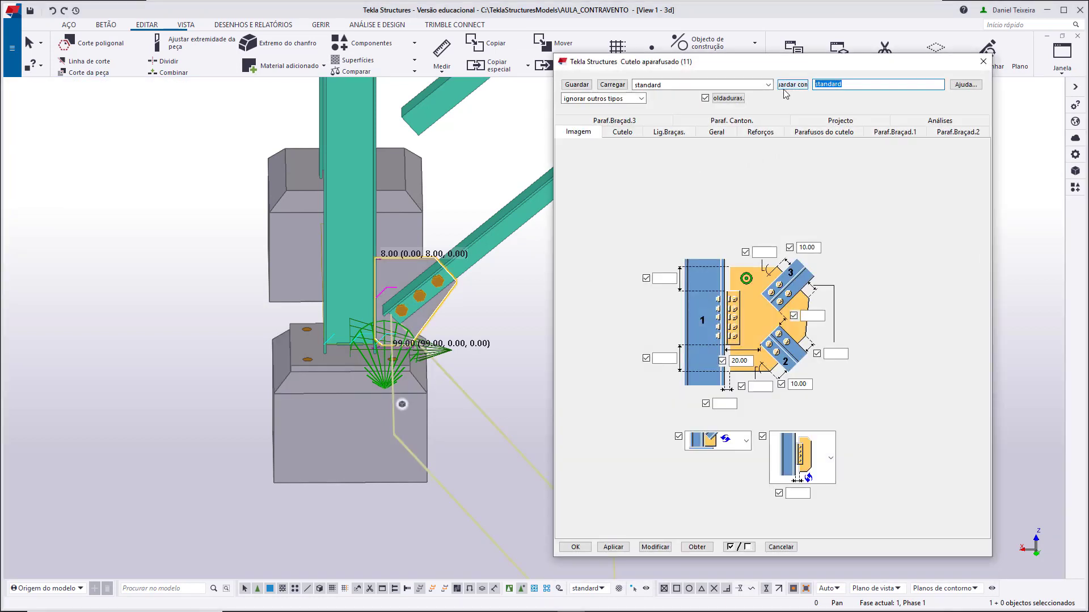
type("CV_BASE_COLUNA")
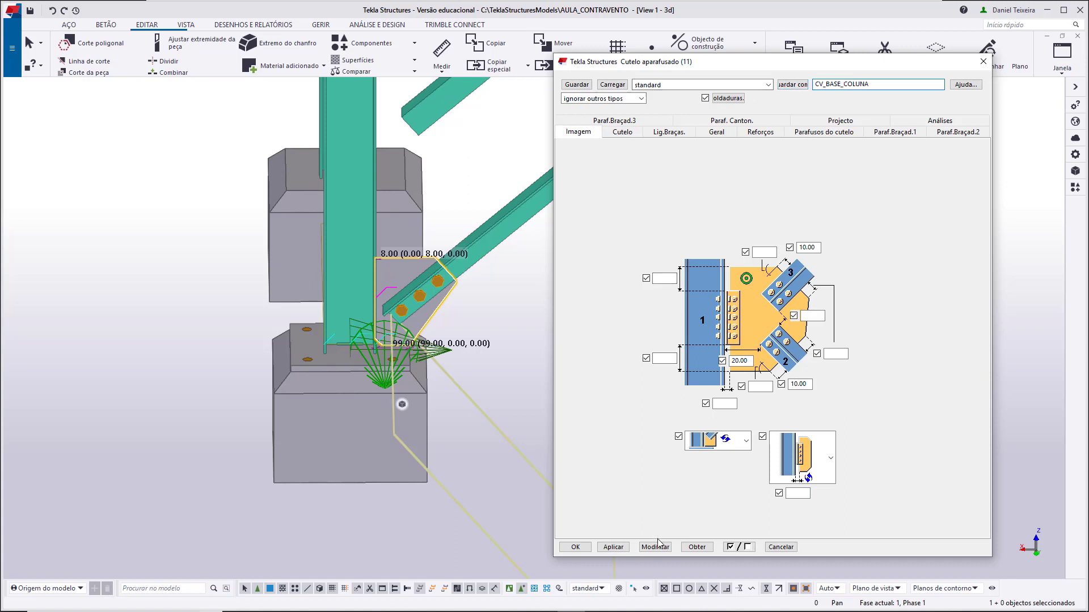
left_click(794, 85)
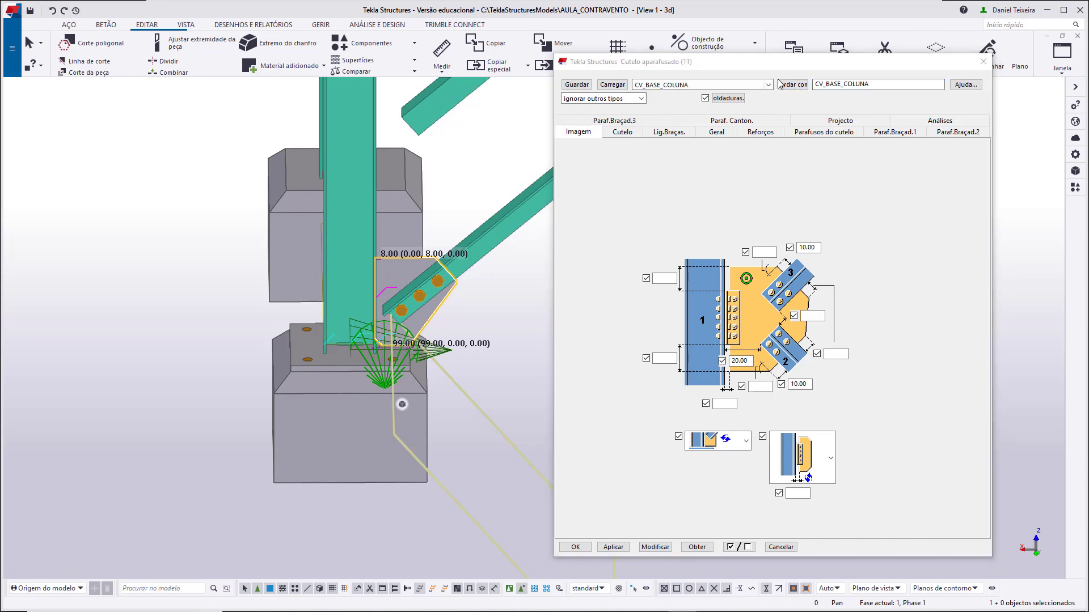
left_click(576, 547)
Save the upper joint's gusset connection settings as CV_3_DIAGONAIS and accept the connection settings
scroll(579, 397, "down", 5)
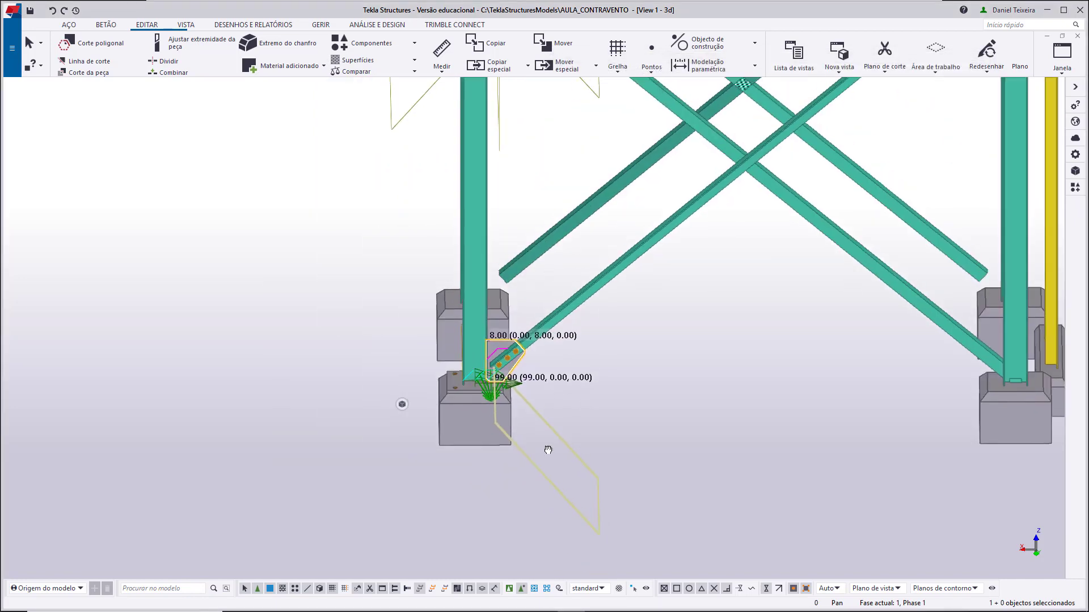
middle_click_drag(548, 450, 519, 304)
scroll(477, 206, "up", 5)
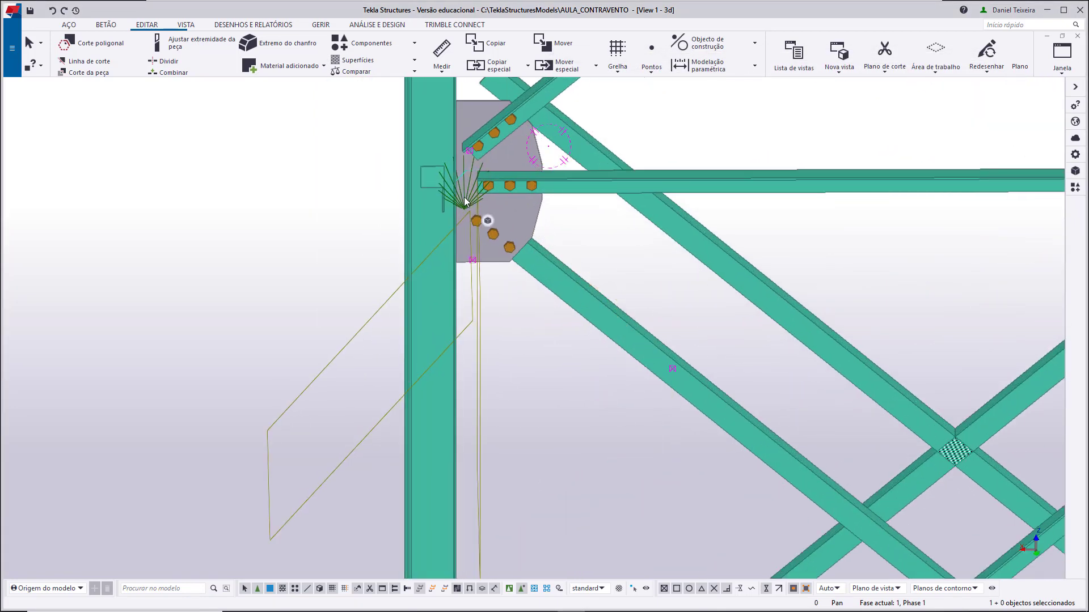
scroll(465, 202, "up", 3)
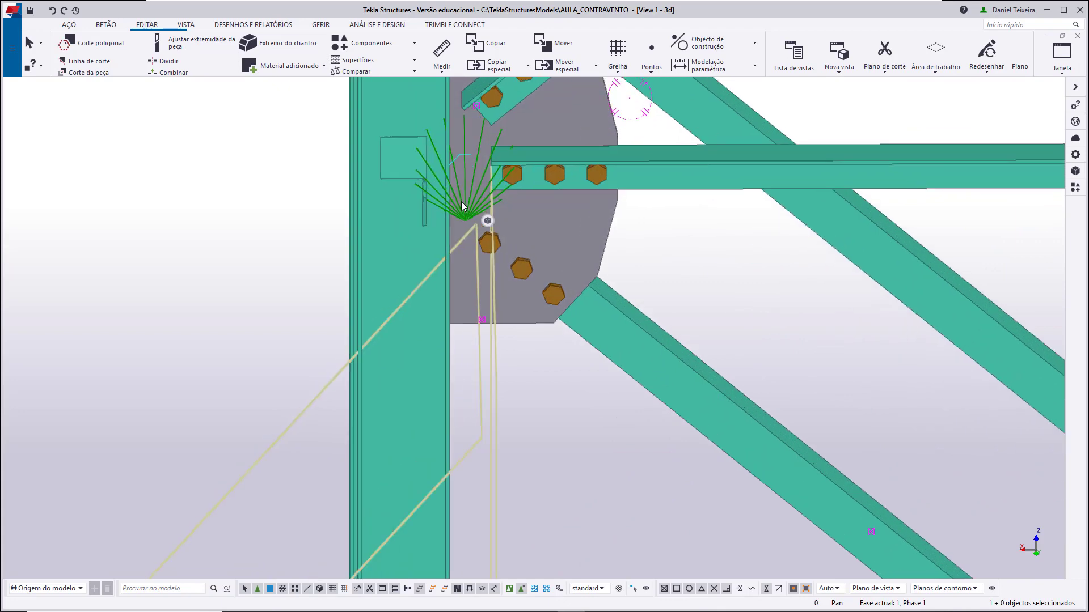
double_click(462, 207)
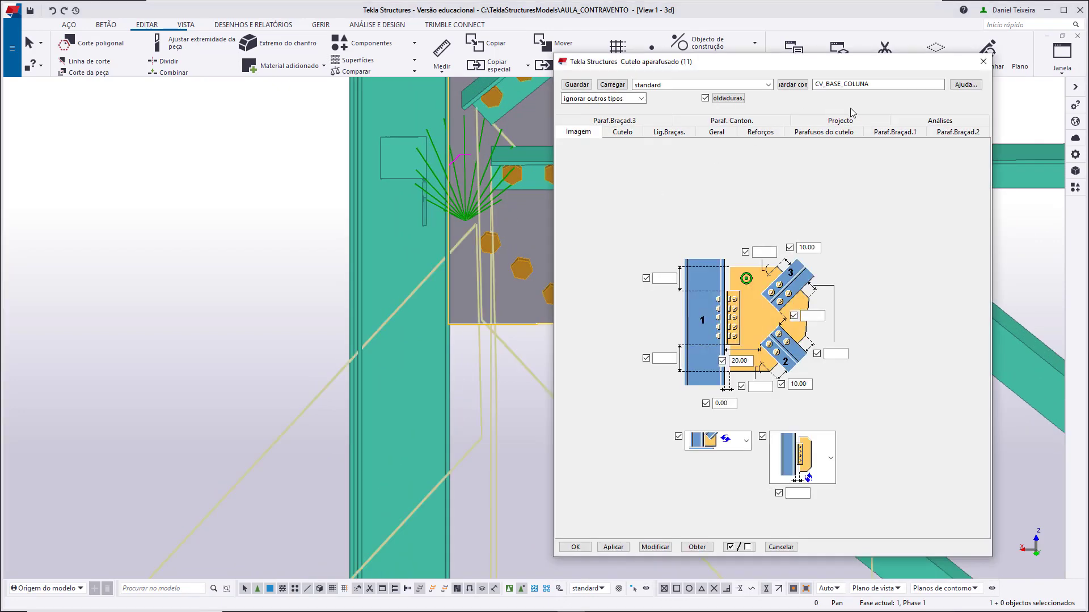
left_click_drag(871, 83, 809, 84)
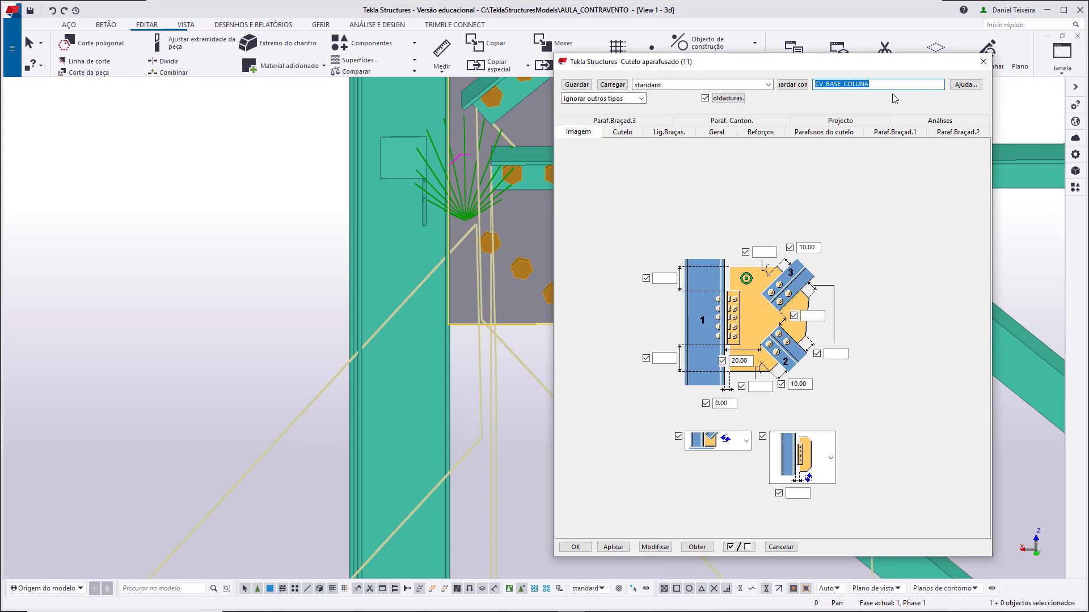
type("CV")
left_click(799, 86)
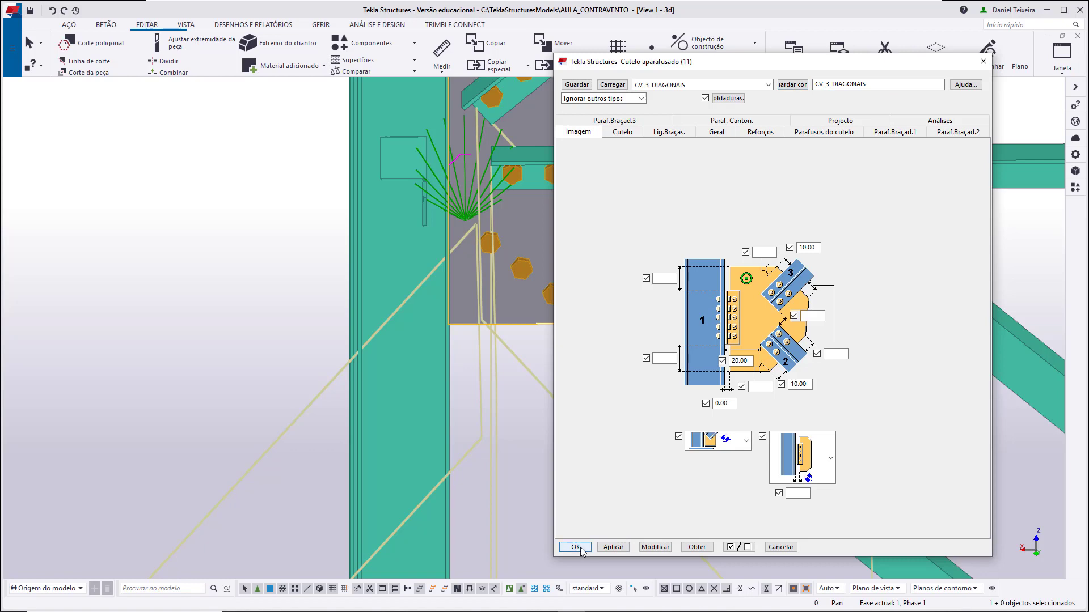
left_click(575, 546)
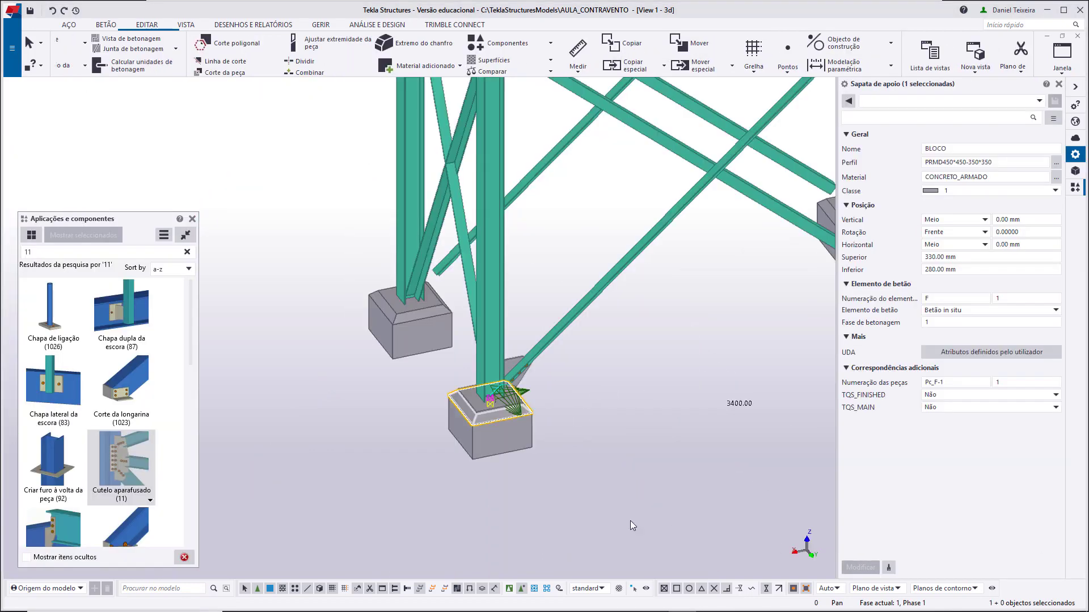
Create a Chapa de base (1042) base plate at the foot of the column at the other end of the braced bay
middle_click_drag(518, 522, 386, 536)
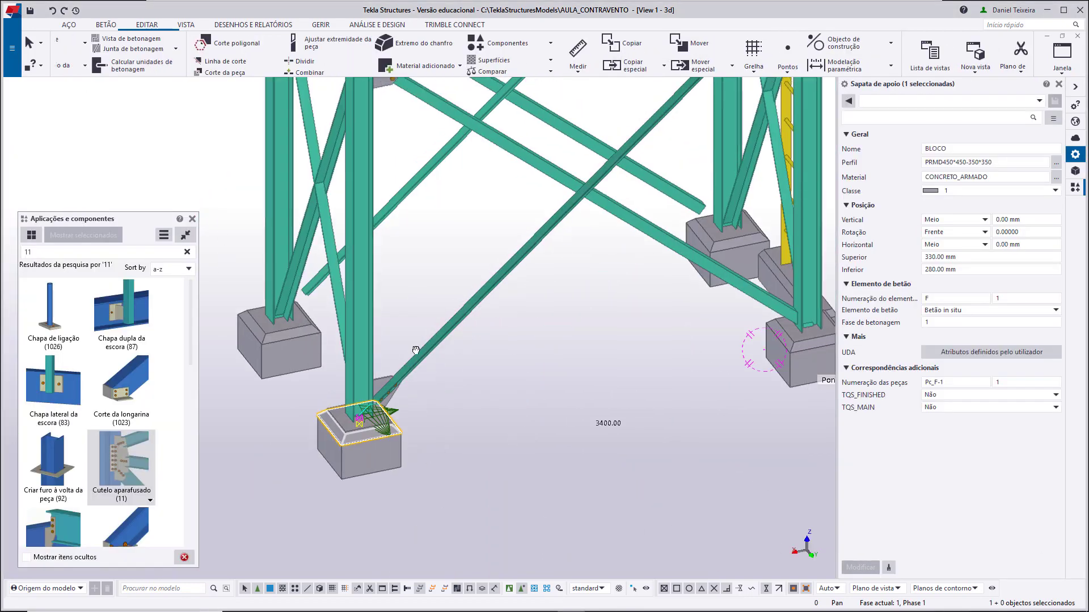
scroll(409, 352, "down", 4)
middle_click_drag(396, 465, 428, 357)
scroll(428, 357, "up", 4)
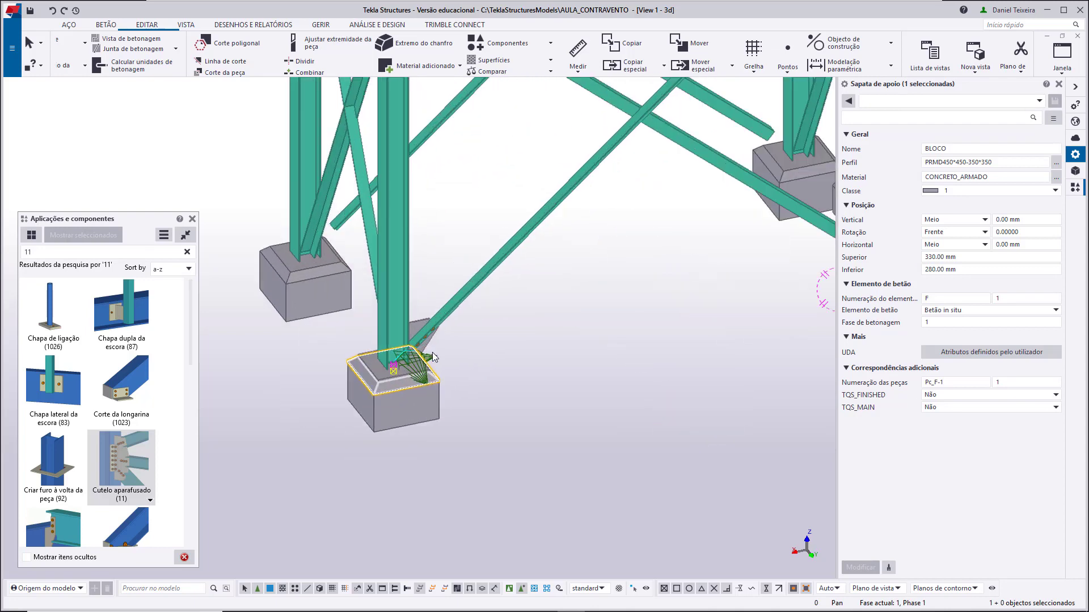
middle_click_drag(583, 376, 253, 405)
middle_click_drag(664, 333, 569, 391)
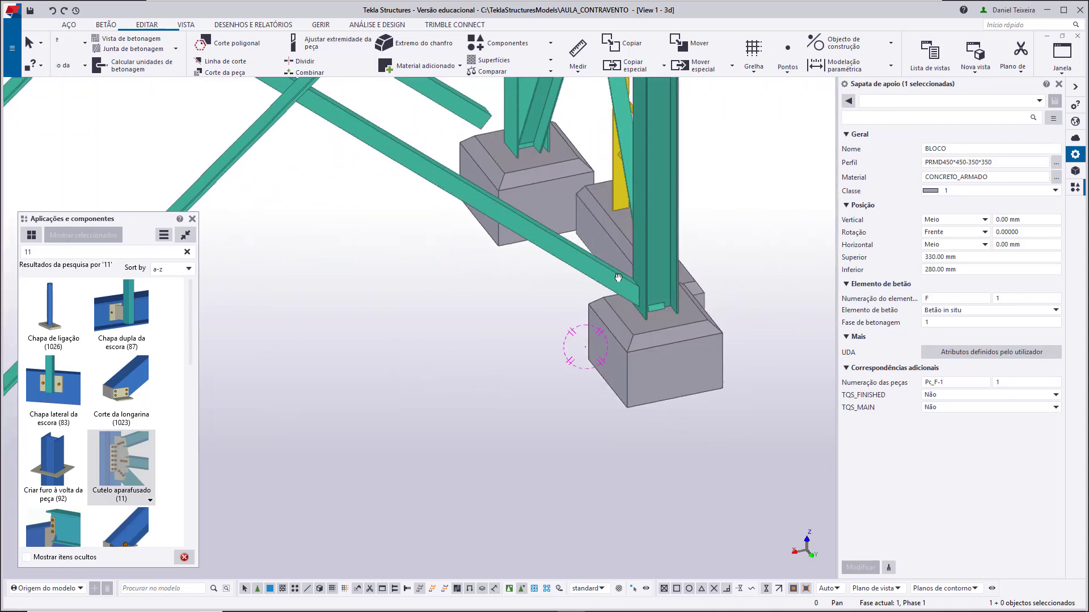
scroll(627, 248, "down", 4)
middle_click_drag(765, 274, 740, 325)
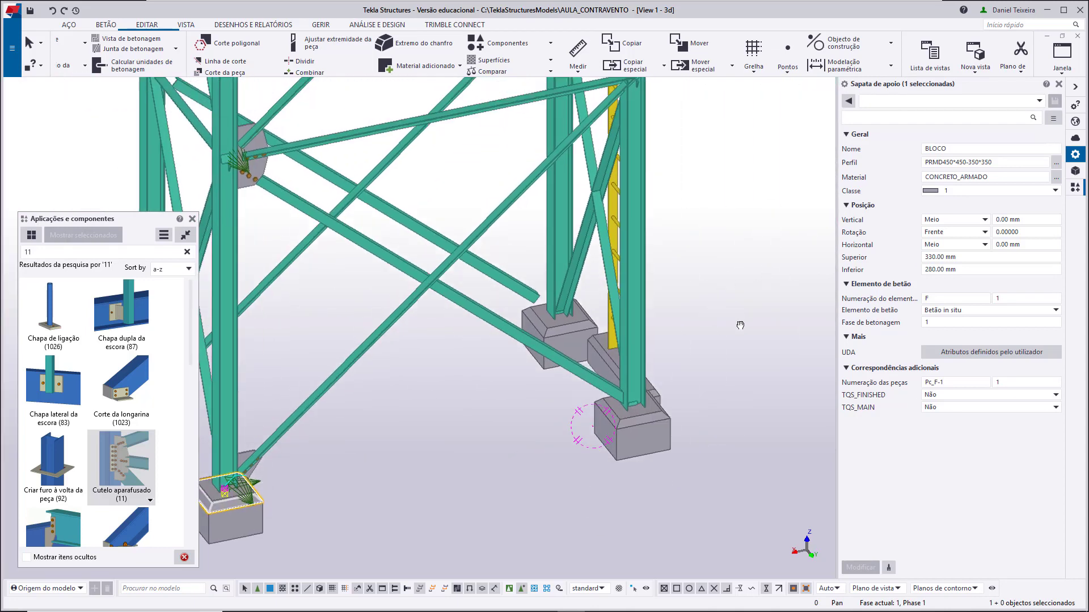
scroll(751, 319, "down", 2)
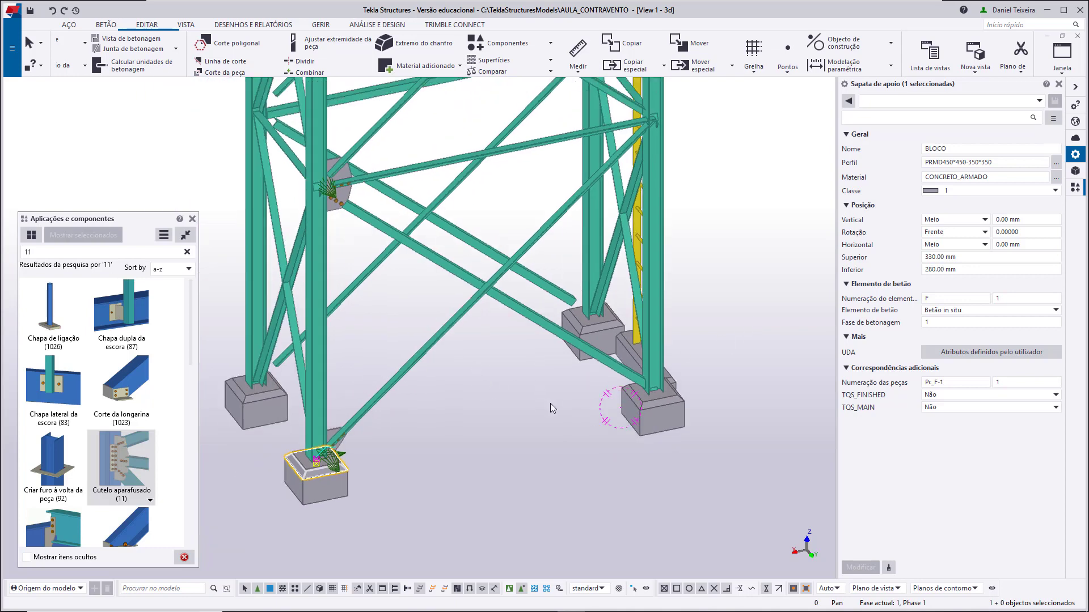
scroll(679, 400, "up", 2)
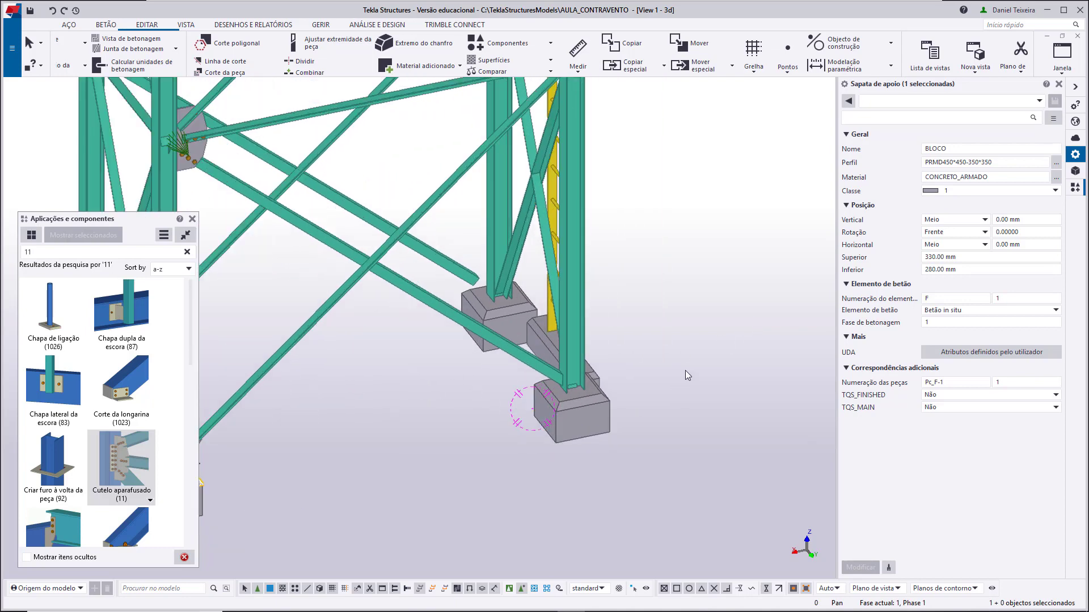
middle_click_drag(685, 370, 692, 376)
left_click(52, 253)
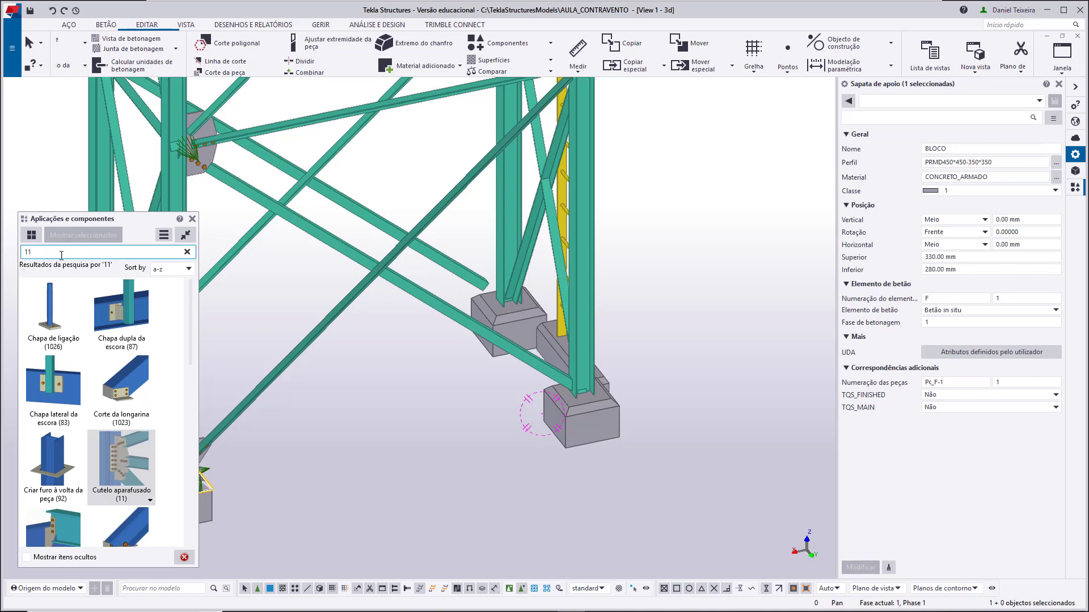
type("1042")
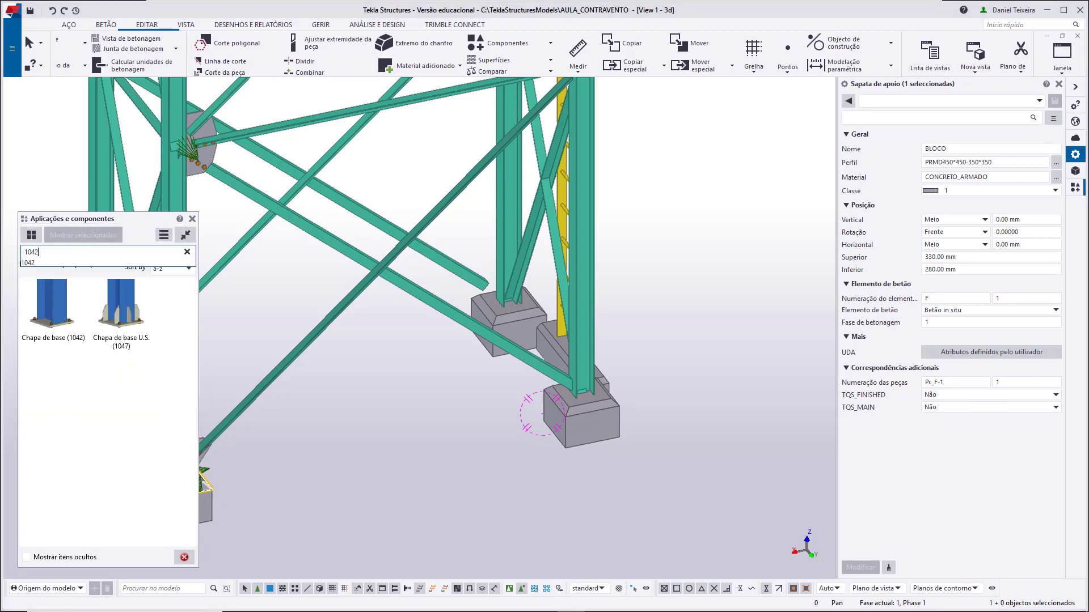
left_click(67, 329)
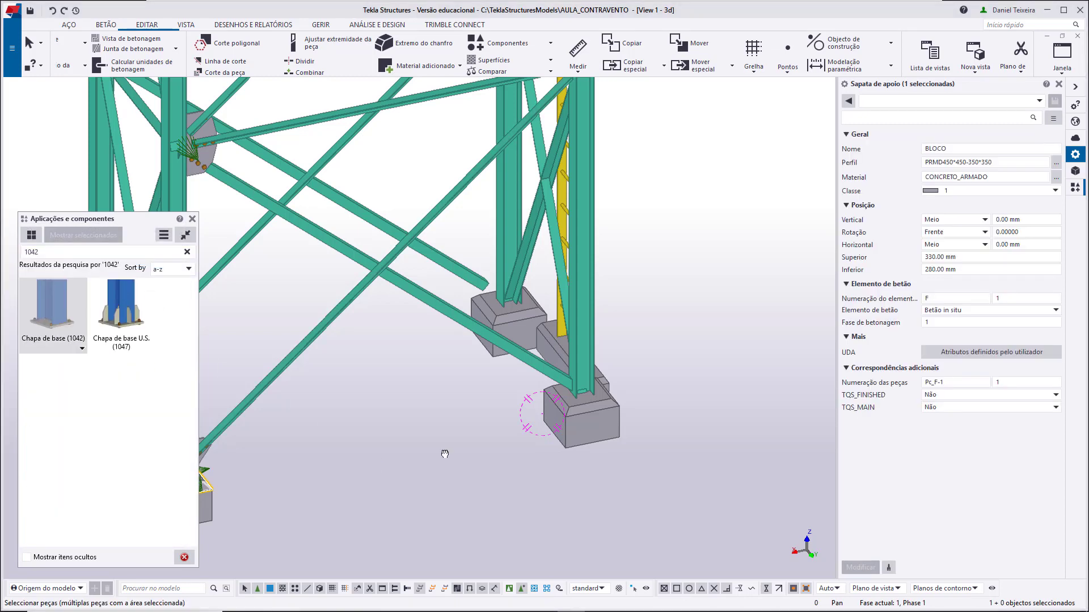
scroll(397, 454, "up", 4)
middle_click_drag(772, 356, 637, 378)
scroll(637, 378, "up", 2)
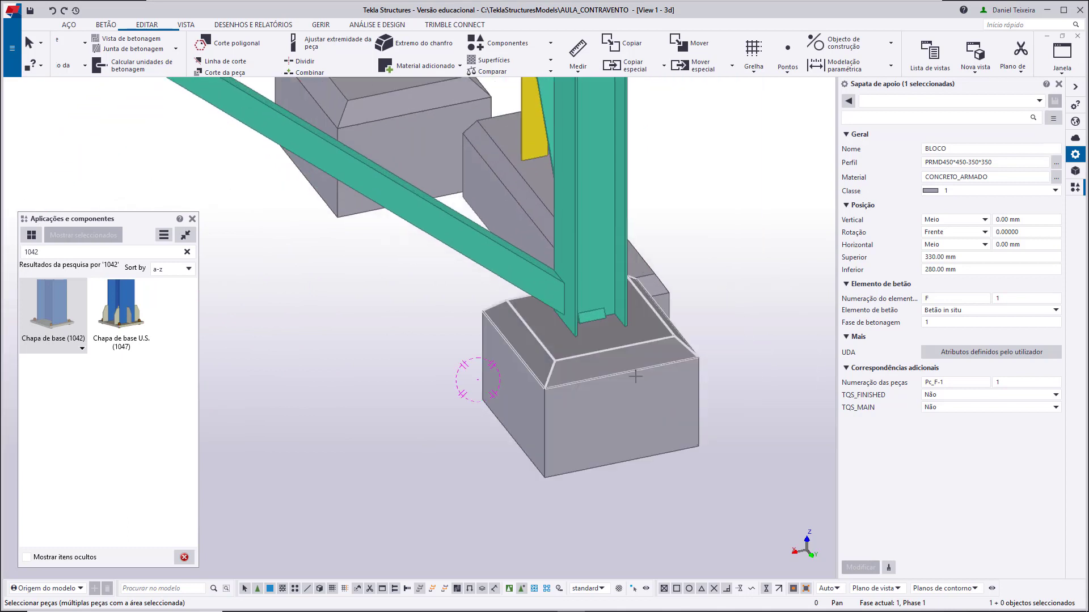
left_click(622, 283)
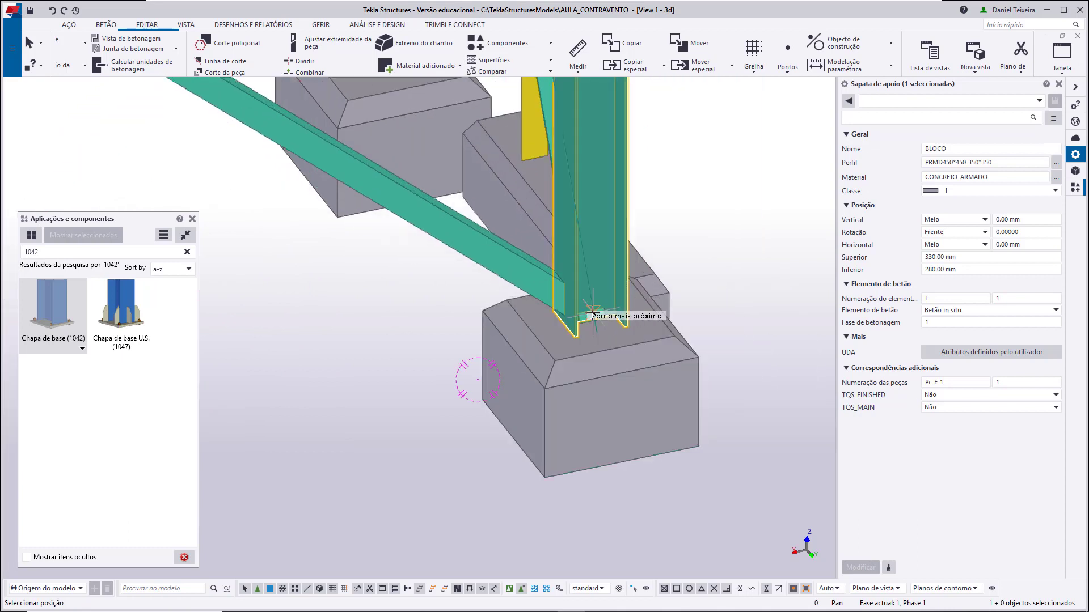
scroll(592, 323, "down", 2)
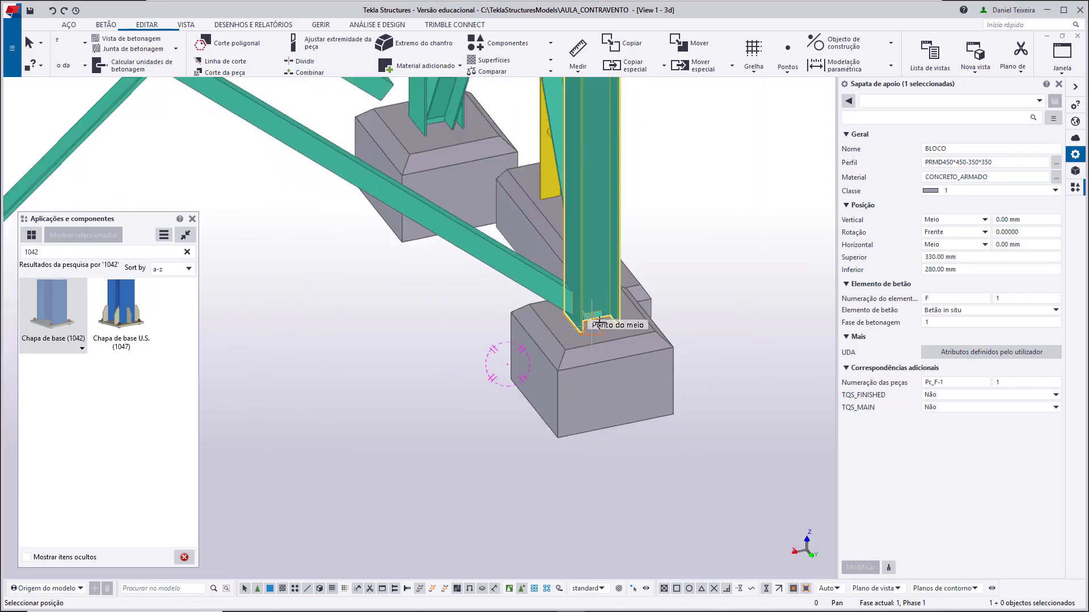
middle_click_drag(592, 323, 576, 330, "ctrl")
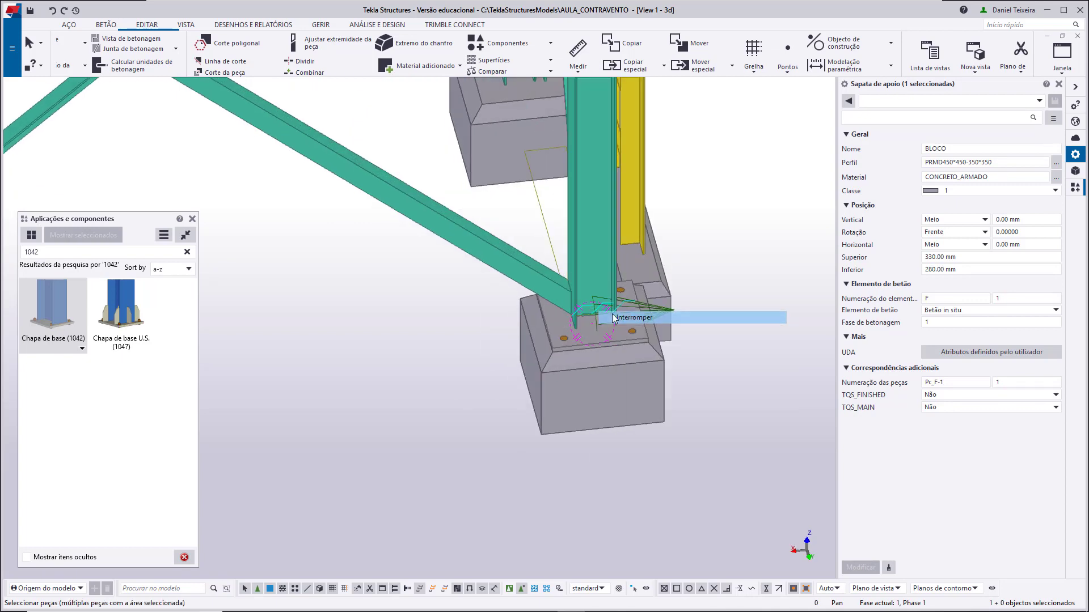
scroll(611, 314, "down", 3)
scroll(580, 338, "up", 2)
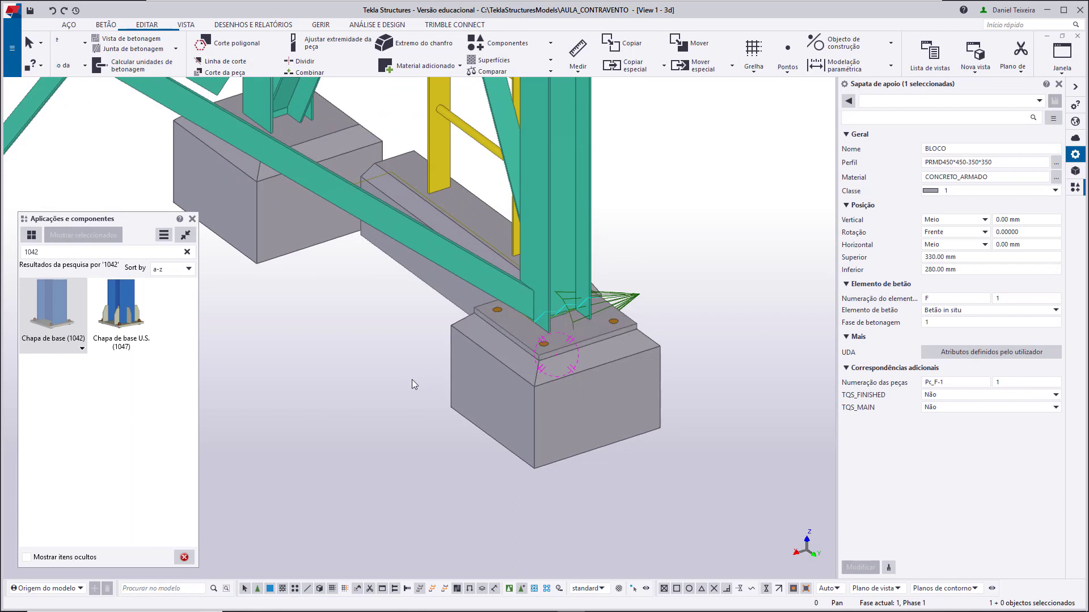
Create a Cutelo aparafusado (11) gusset above the new base plate with the column as main part and the lower diagonal as secondary
double_click(77, 251)
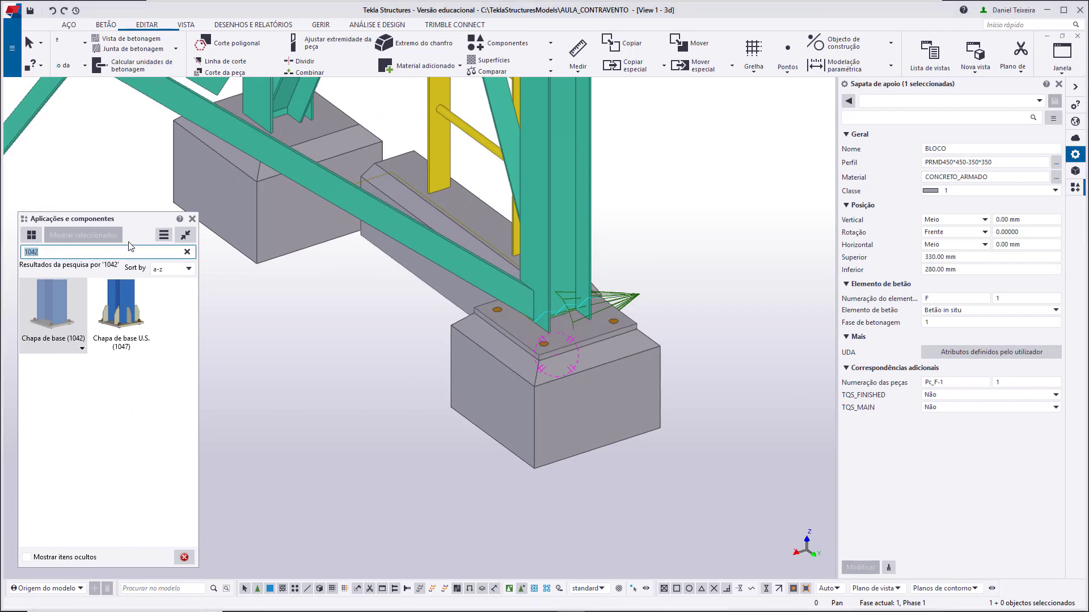
type("11")
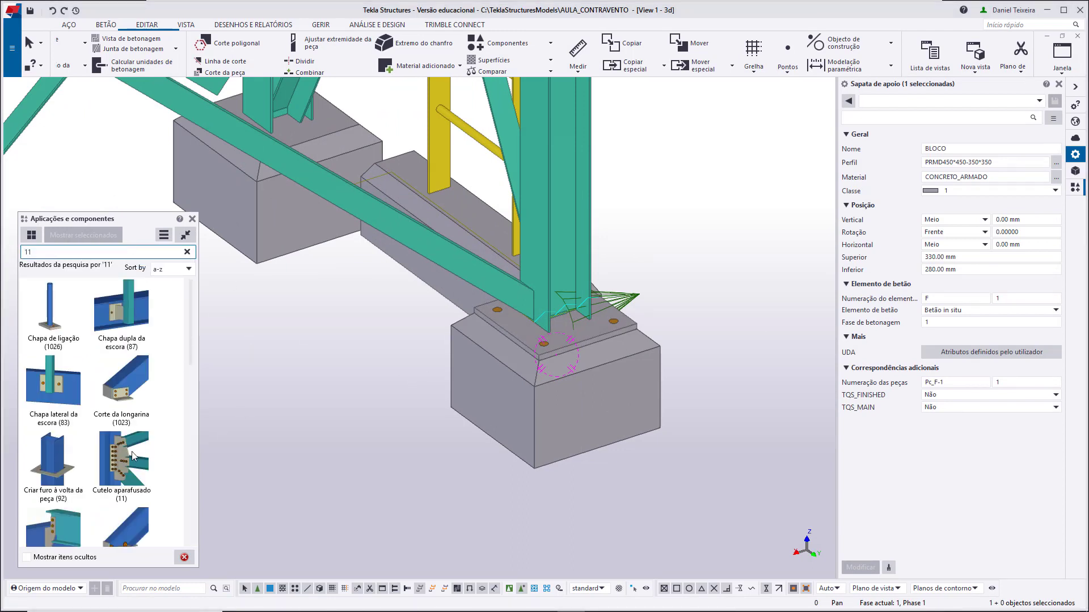
left_click(124, 464)
double_click(126, 464)
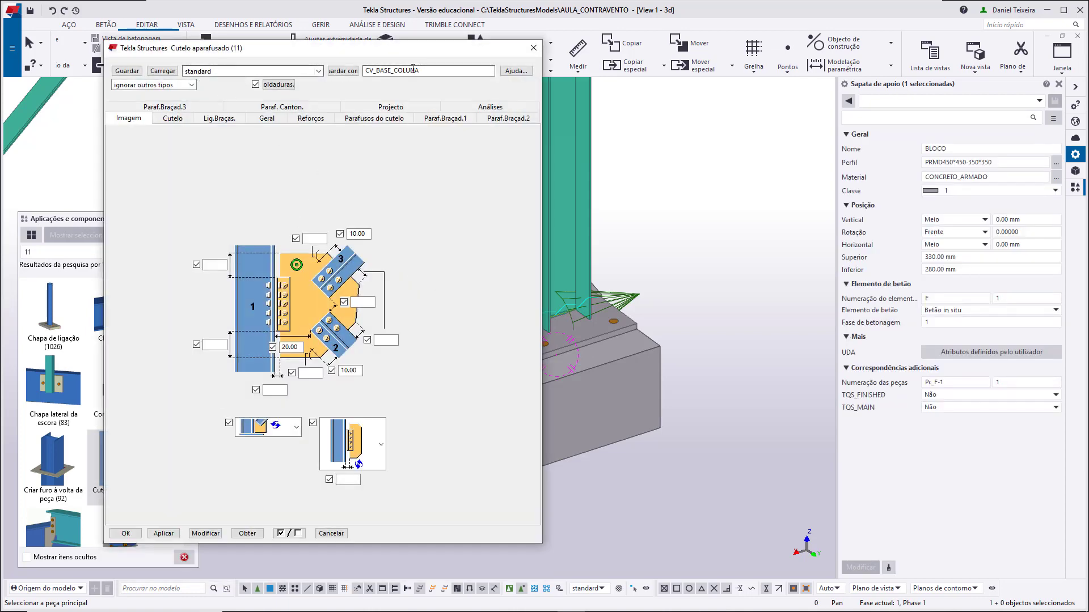
left_click(125, 534)
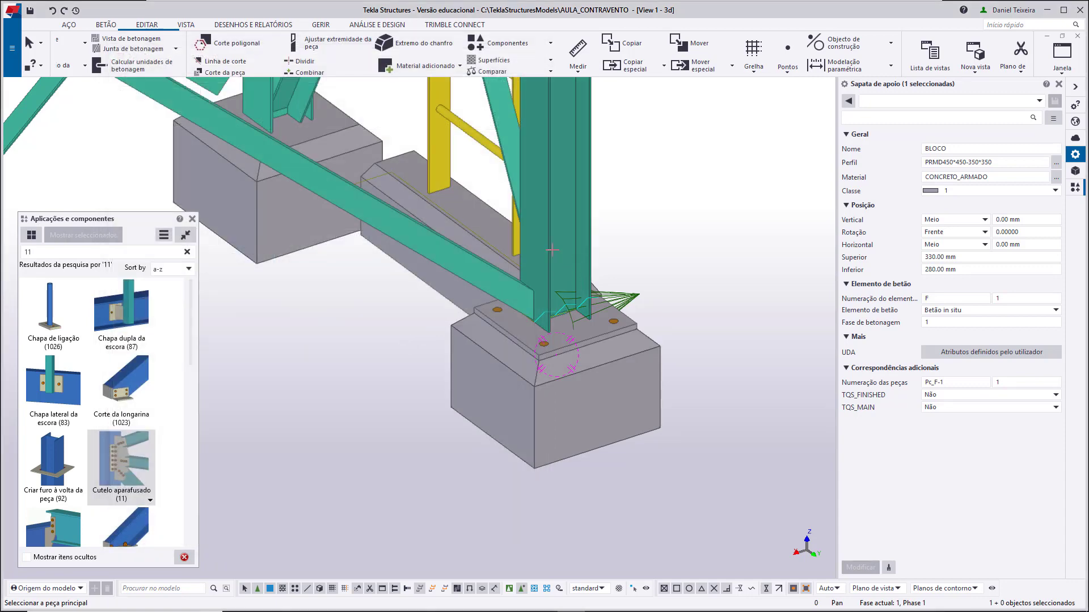
left_click(556, 261)
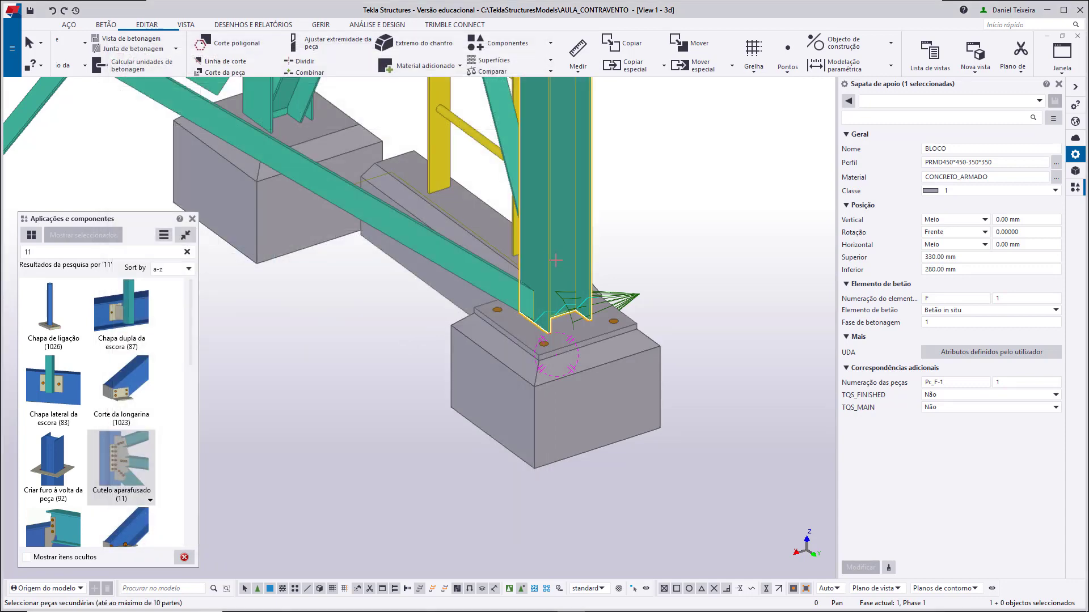
left_click(489, 278)
middle_click(489, 277)
right_click(496, 275)
left_click(527, 285)
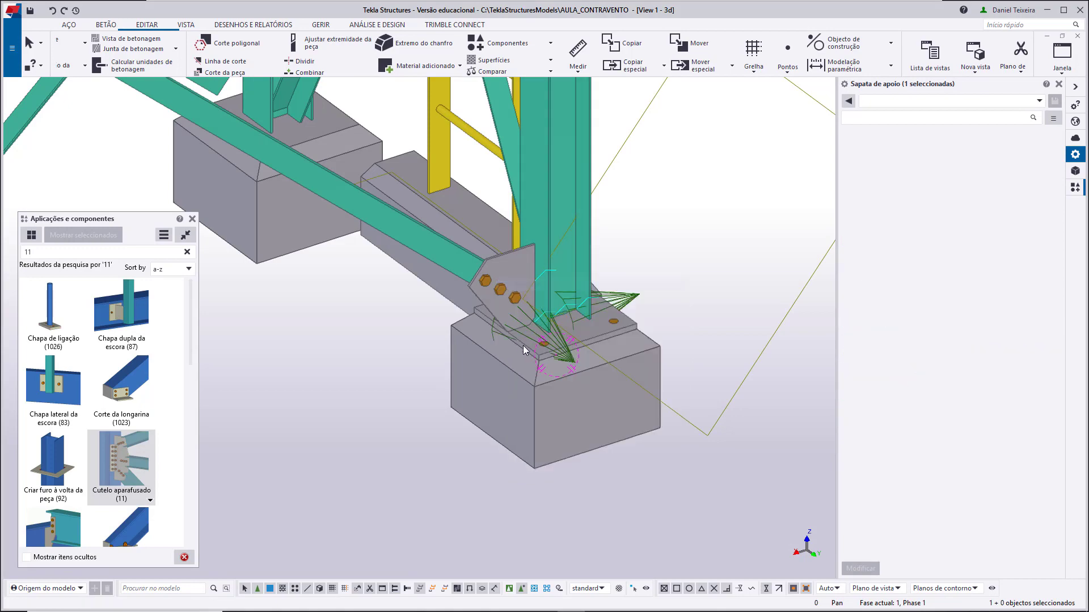
scroll(522, 345, "up", 6)
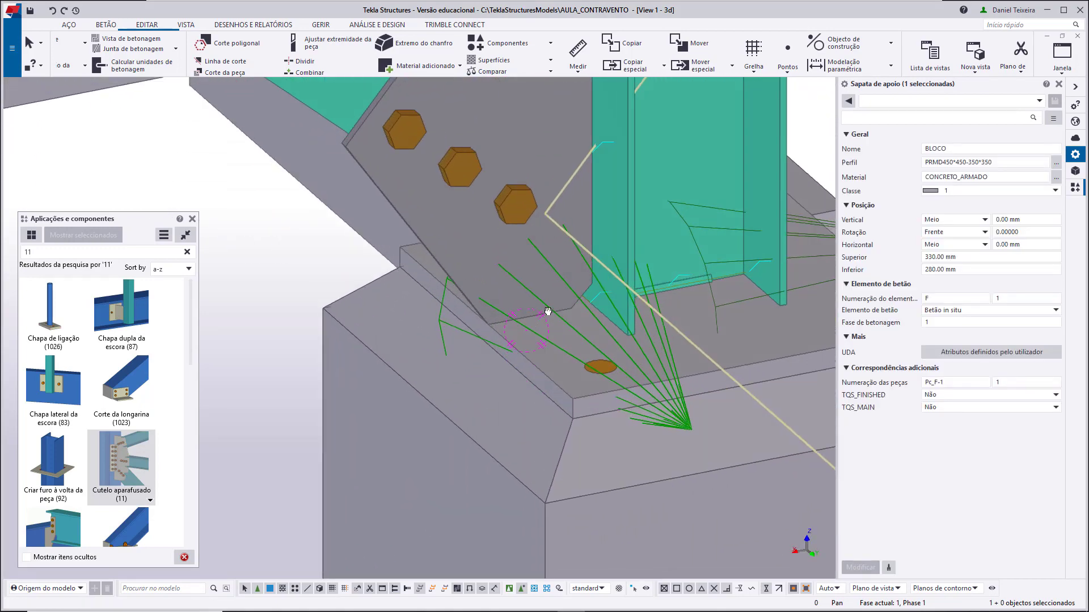
middle_click_drag(548, 311, 580, 340, "ctrl")
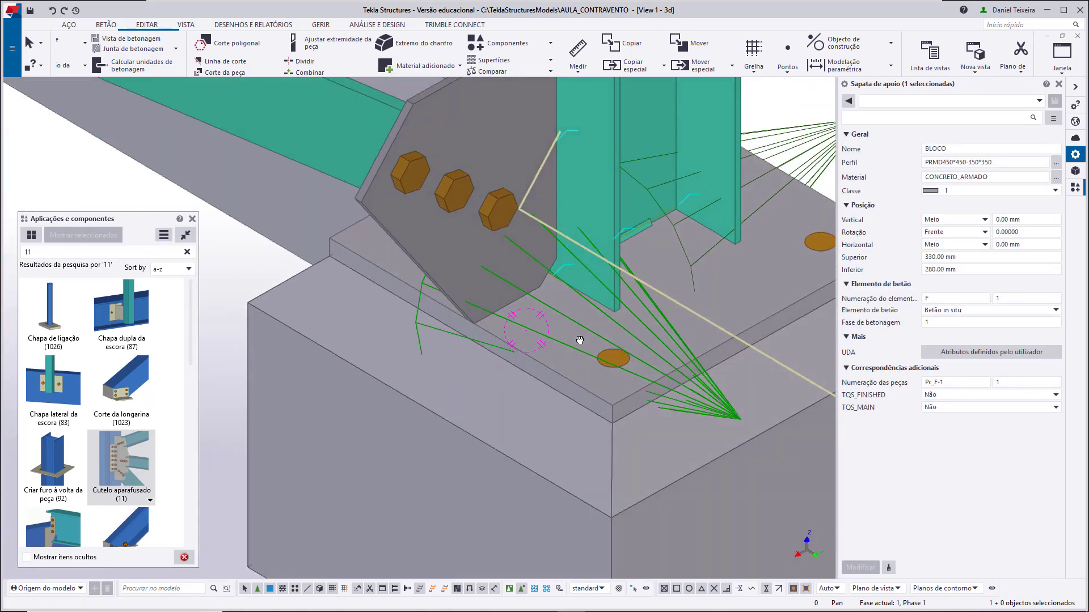
scroll(580, 340, "down", 10)
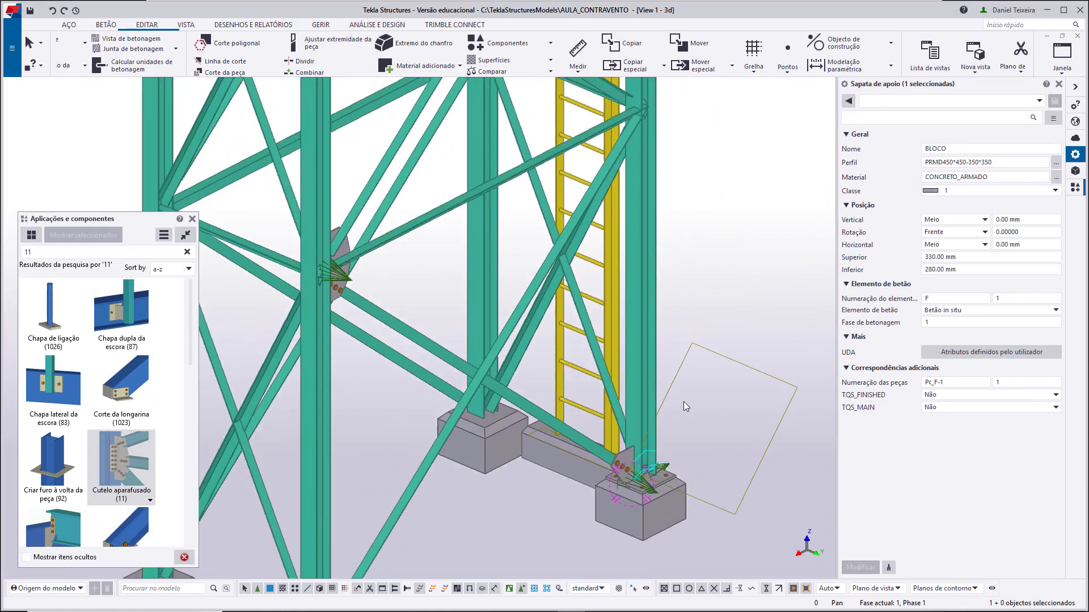
Load the CV_3_DIAGONAIS settings into the Cutelo aparafusado (11) connection and accept them for the ladder-side upper joint
middle_click_drag(655, 285, 644, 420)
scroll(631, 283, "up", 3)
left_click(728, 336)
middle_click_drag(743, 335, 725, 331, "ctrl")
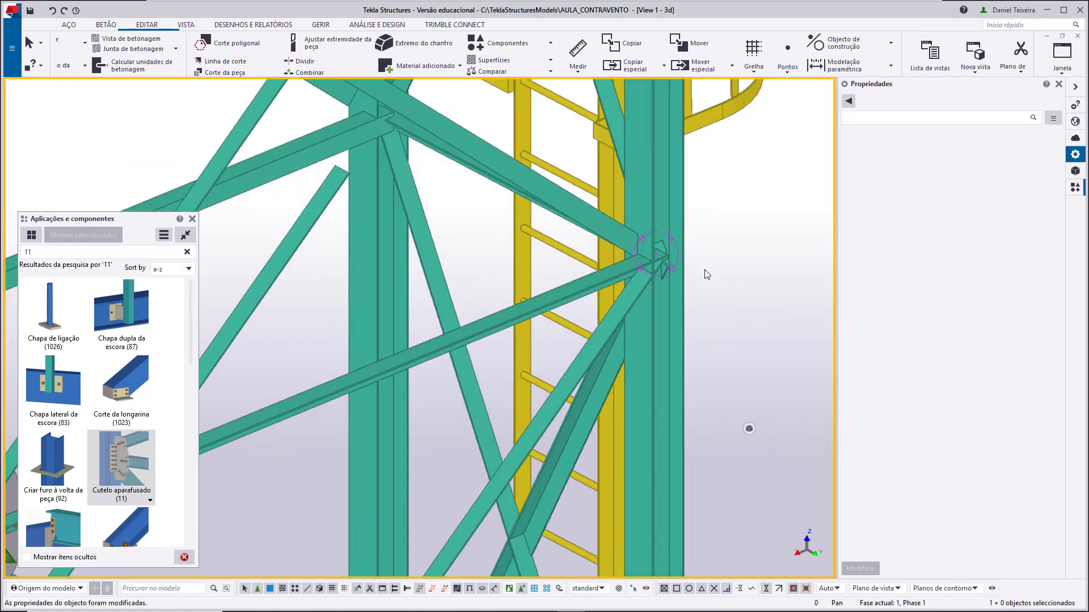
middle_click_drag(712, 279, 770, 310)
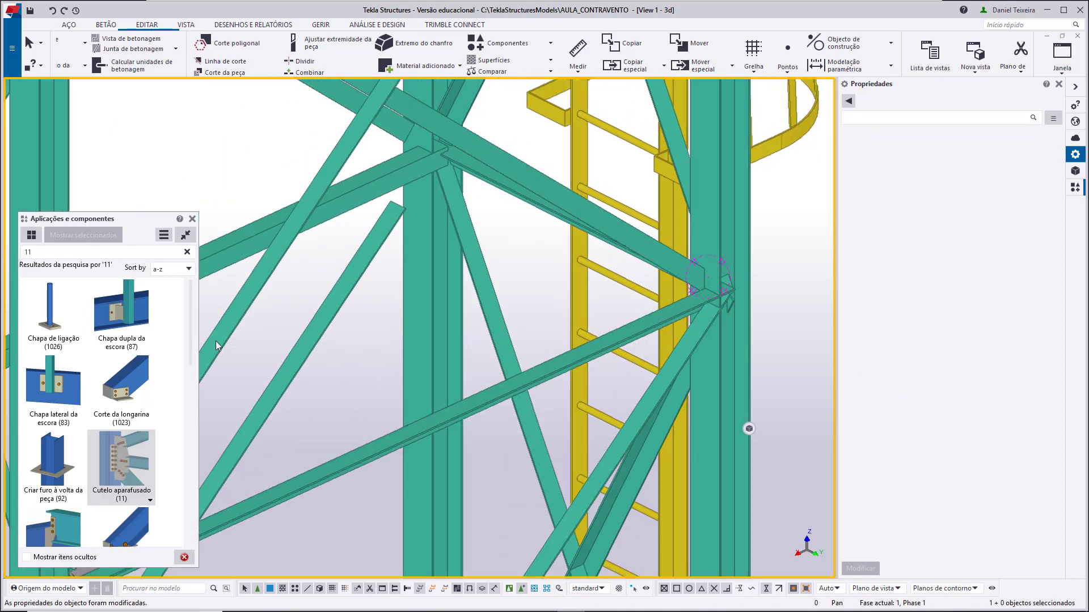
left_click(121, 452)
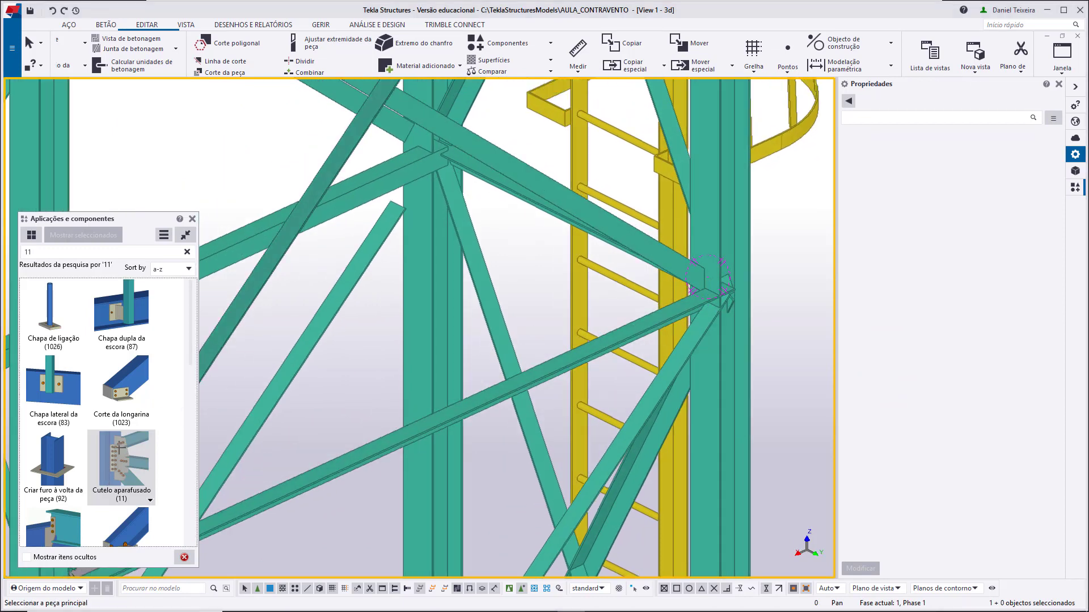
double_click(121, 452)
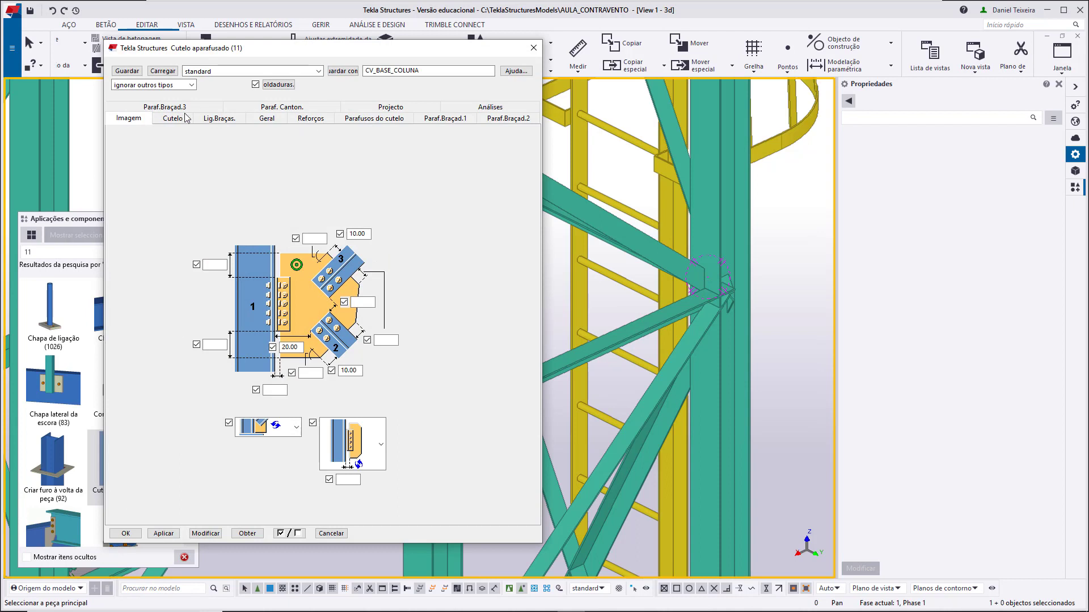
left_click(230, 71)
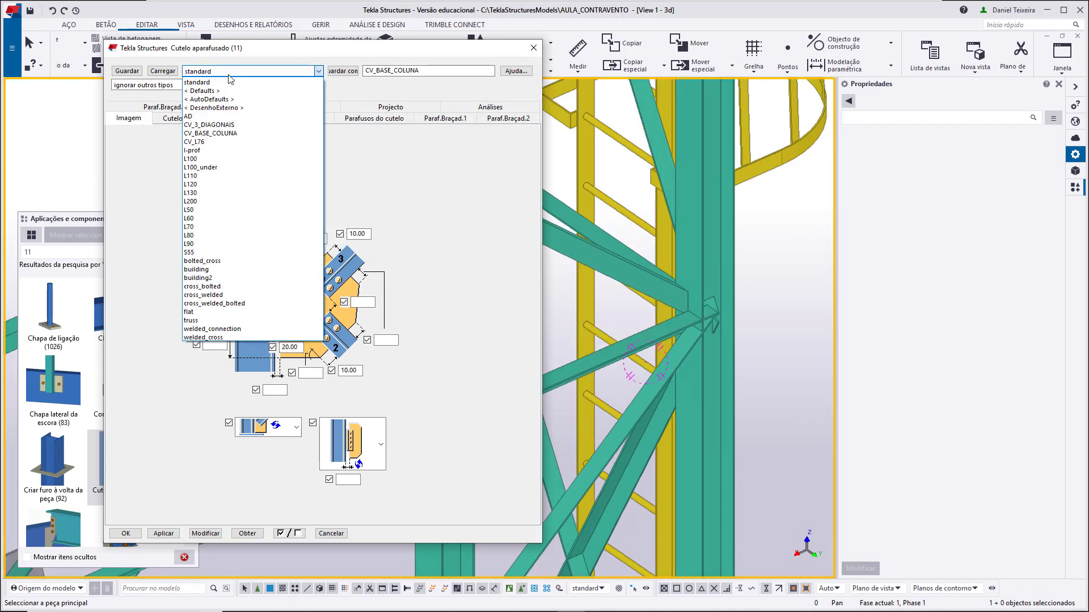
left_click(208, 125)
left_click(163, 71)
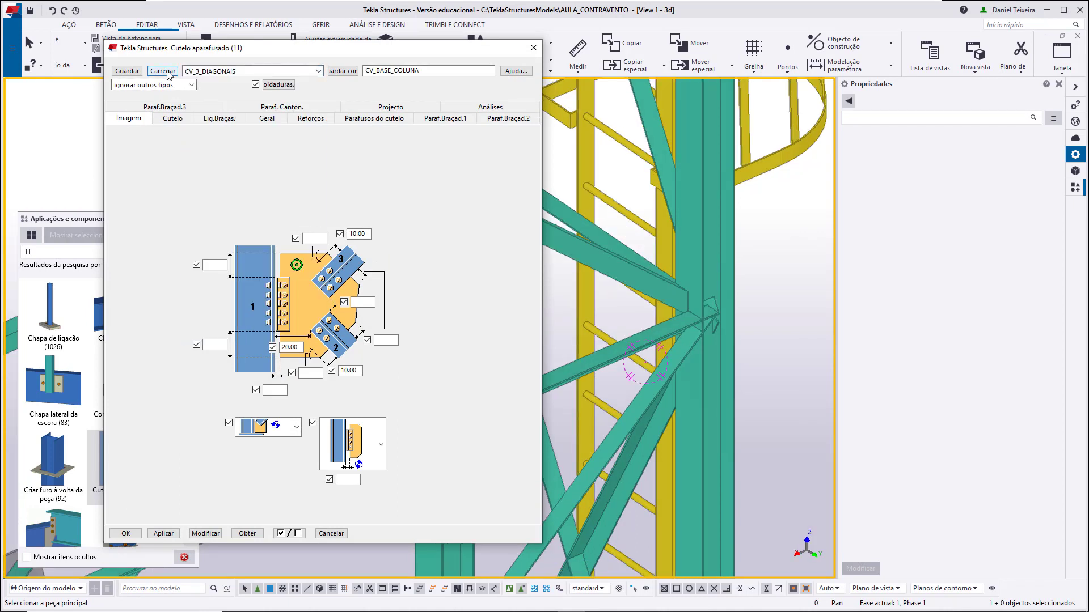
left_click(205, 534)
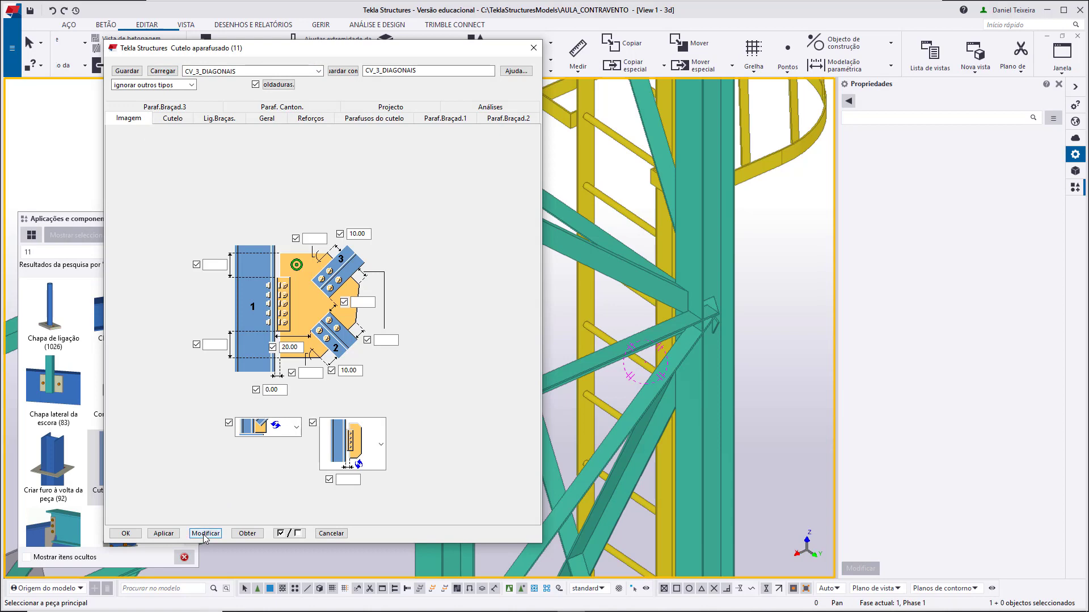
left_click(126, 533)
Create the gusset at the ladder-side upper joint with the column as main part and the lower diagonal, horizontal angle and upper diagonal as secondaries
scroll(689, 371, "up", 2)
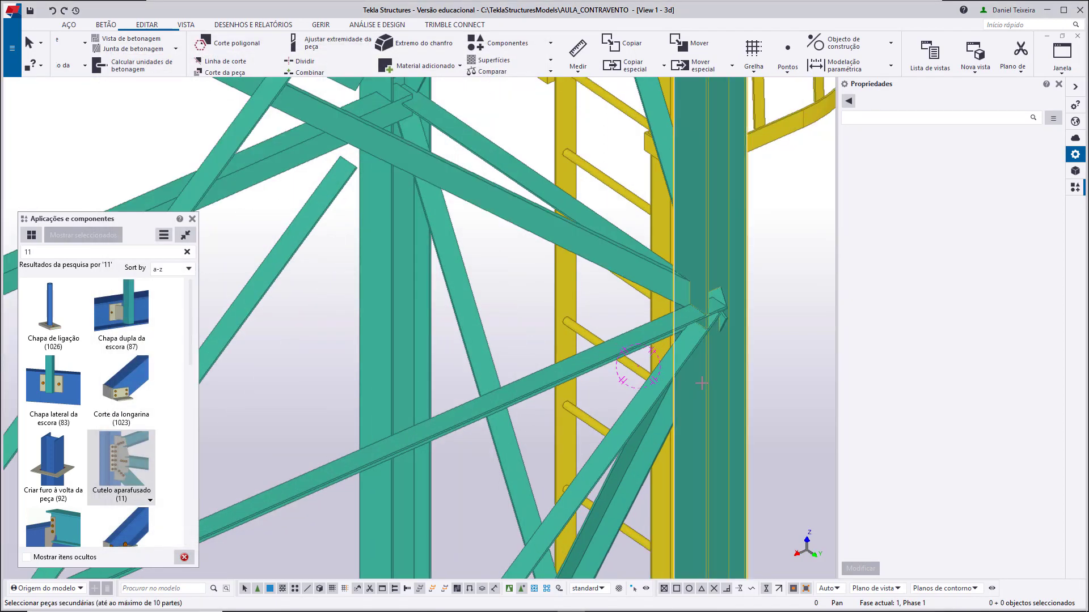
left_click(701, 383)
left_click(655, 385)
left_click(621, 353)
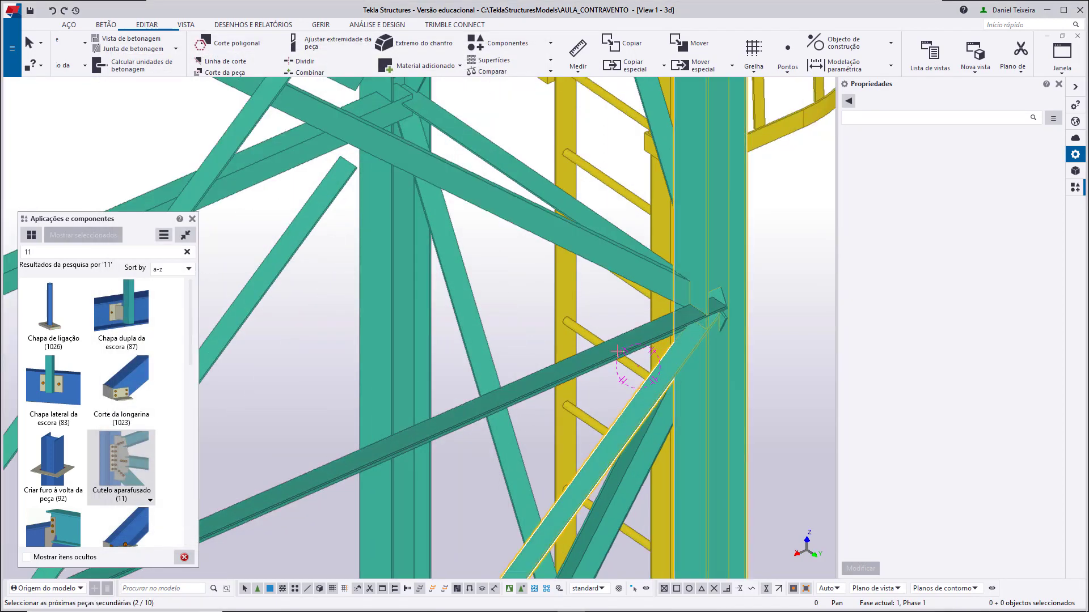
left_click(624, 261)
middle_click(624, 261)
middle_click_drag(518, 280, 505, 232, "ctrl")
mouse_move(598, 322)
middle_mouse_down("ctrl")
mouse_move(577, 276)
mouse_move(619, 317)
mouse_move(611, 331)
mouse_move(651, 327)
mouse_move(584, 328)
middle_mouse_up("ctrl")
scroll(584, 328, "down", 5)
middle_click_drag(584, 328, 661, 352)
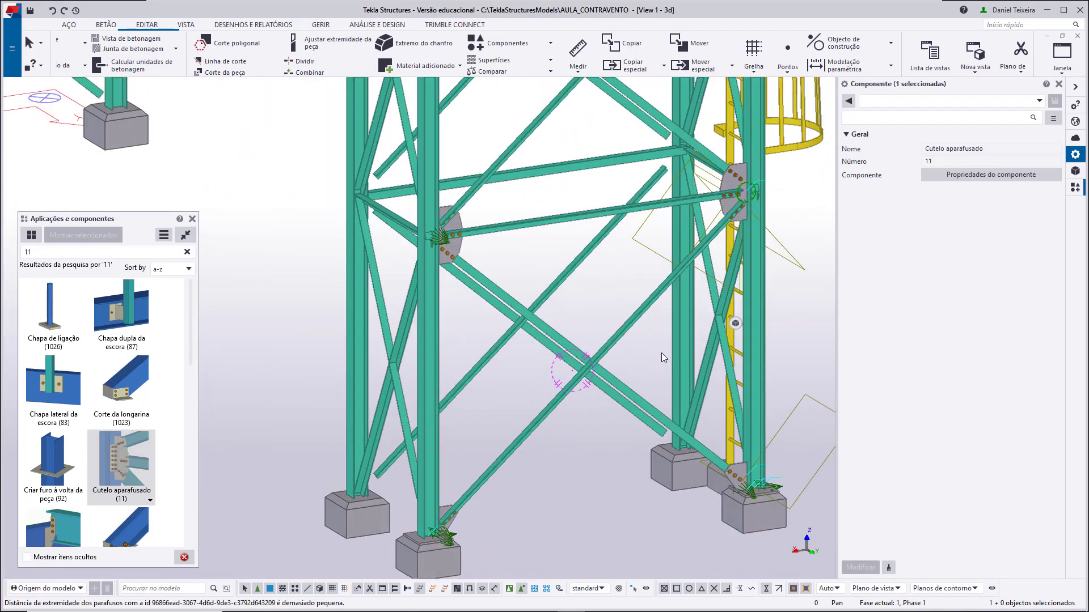